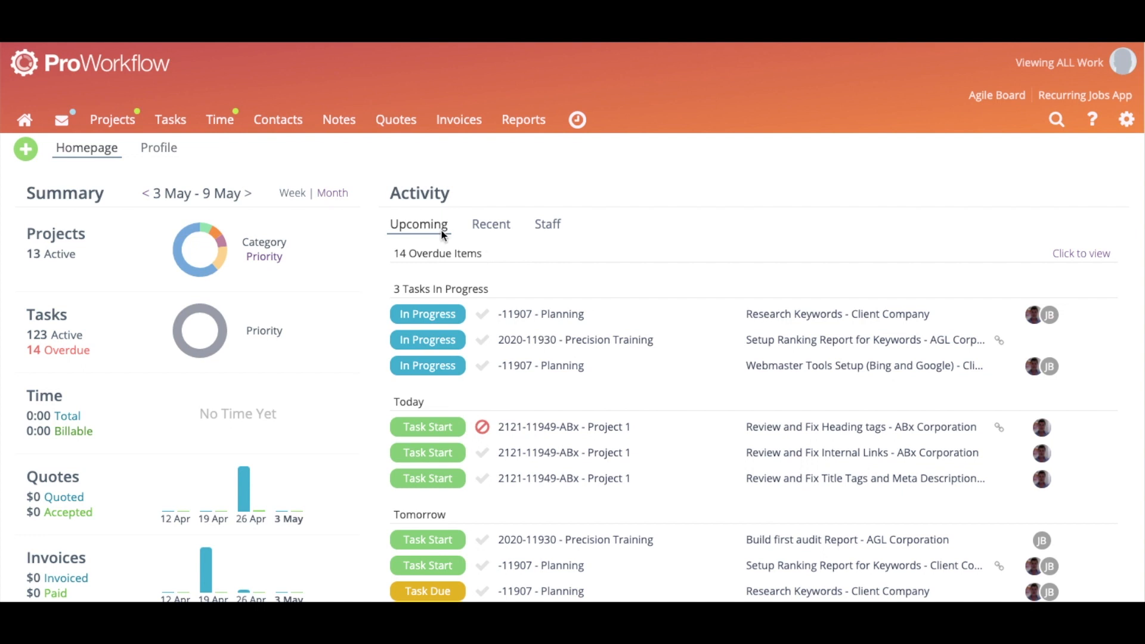
Switch the homepage Activity panel from Recent to the Staff view of each user's tracked time
{"action": "left_click", "coordinate": [490, 227]}
{"action": "left_click", "coordinate": [545, 225]}
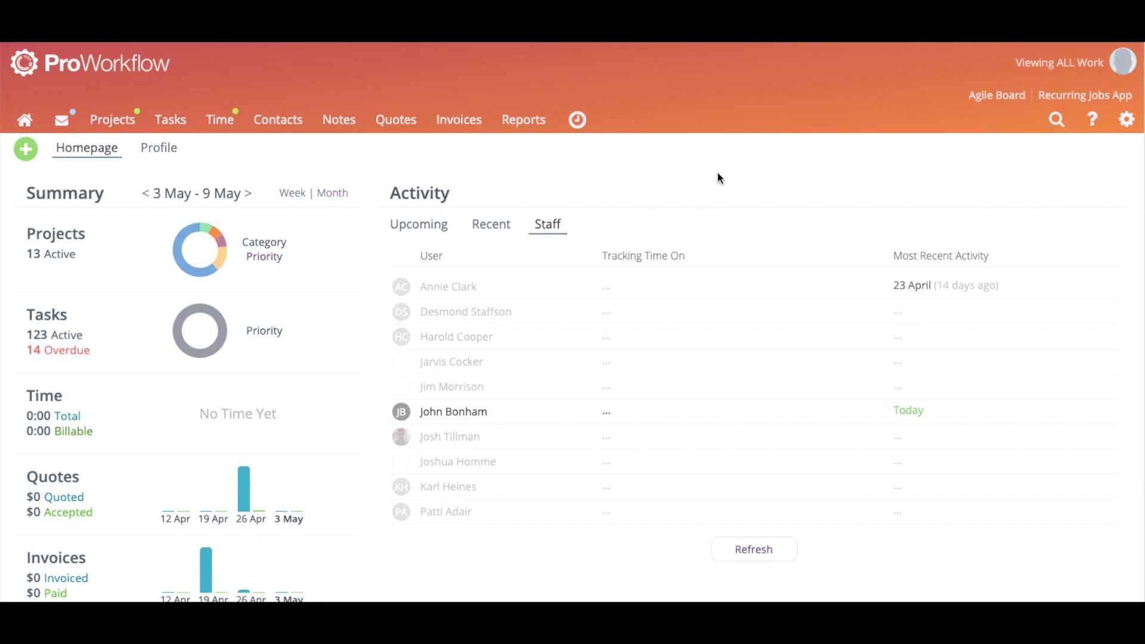
Review the General Settings, then go to the Look'n'Feel colour schemes and custom colours page
{"action": "left_click", "coordinate": [1131, 121]}
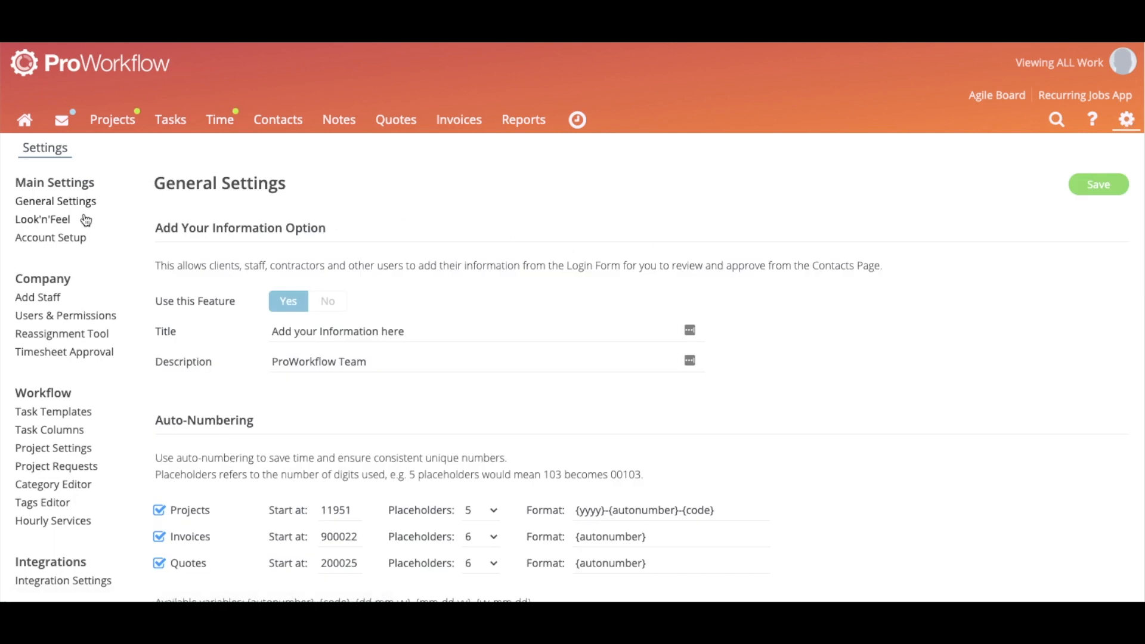
{"action": "scroll", "coordinate": [414, 248], "scroll_direction": "down", "scroll_amount": 1}
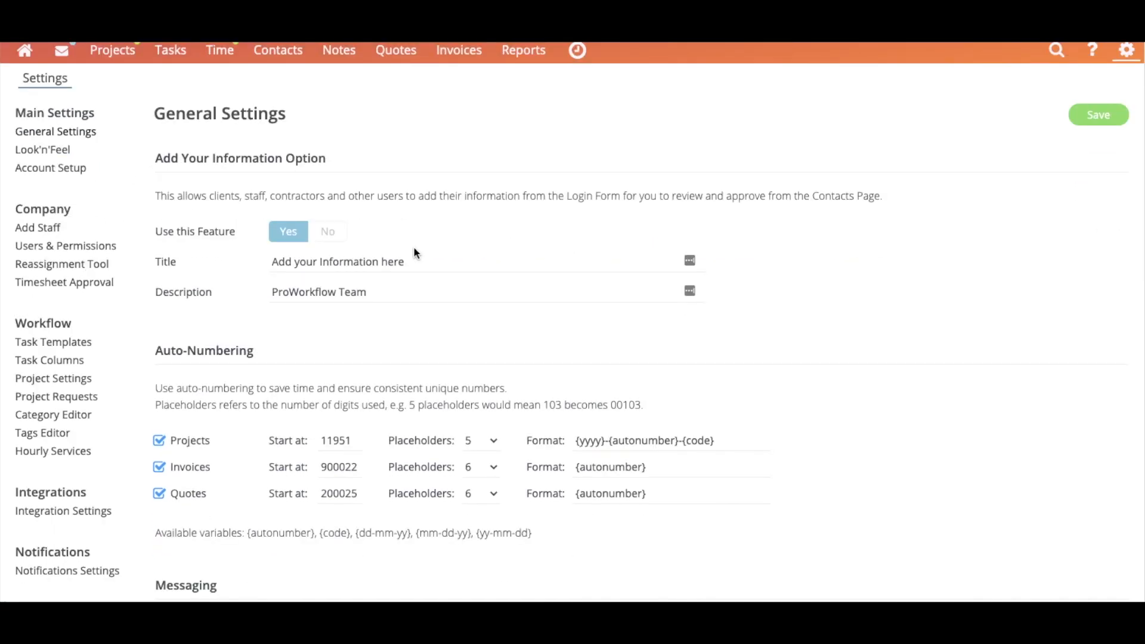
{"action": "scroll", "coordinate": [431, 377], "scroll_direction": "down", "scroll_amount": 2}
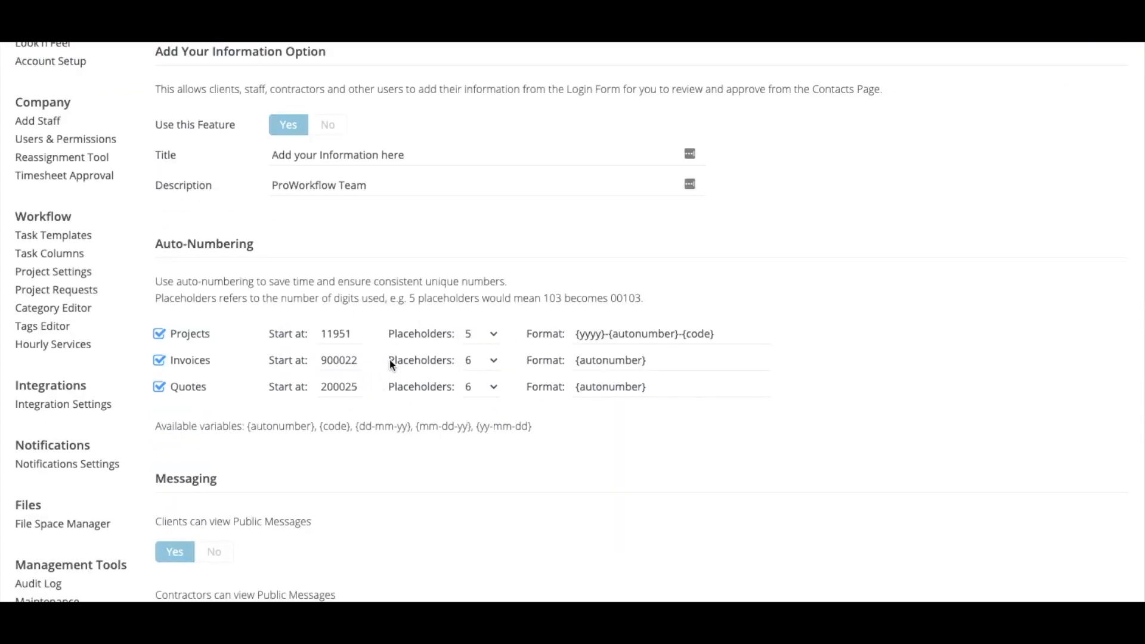
{"action": "scroll", "coordinate": [393, 358], "scroll_direction": "down", "scroll_amount": 3}
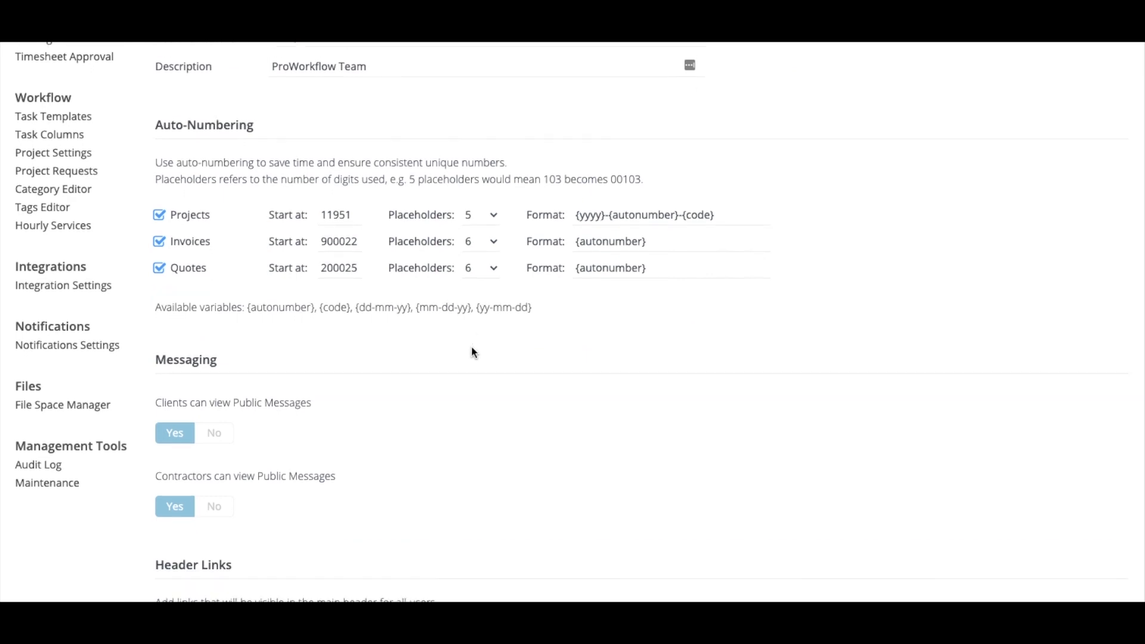
{"action": "scroll", "coordinate": [471, 353], "scroll_direction": "down", "scroll_amount": 2}
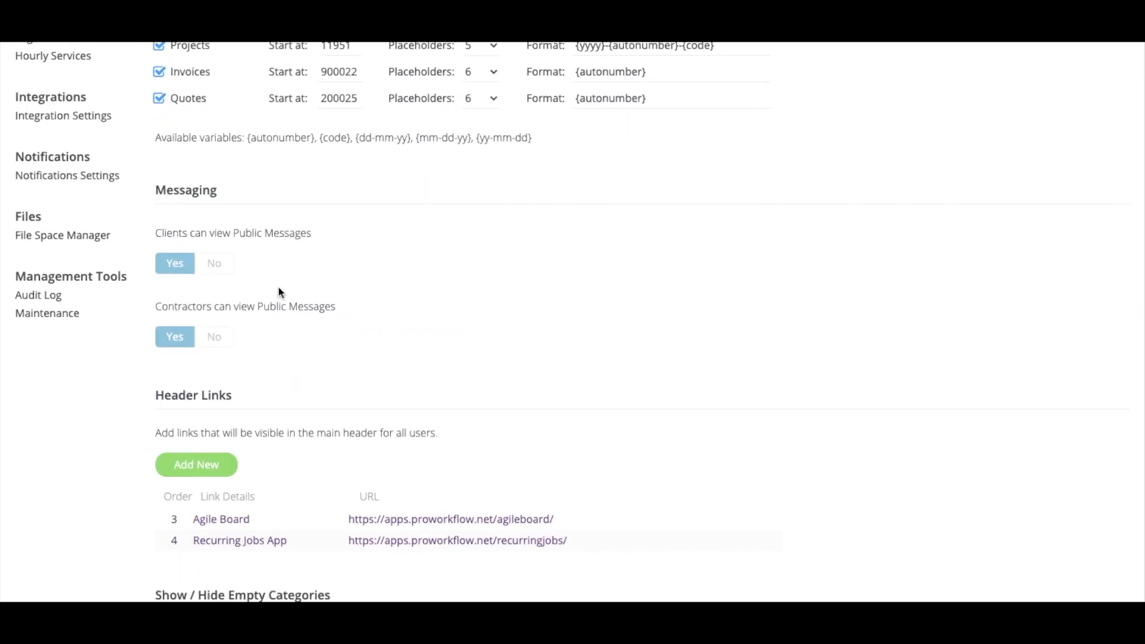
{"action": "scroll", "coordinate": [407, 316], "scroll_direction": "down", "scroll_amount": 3}
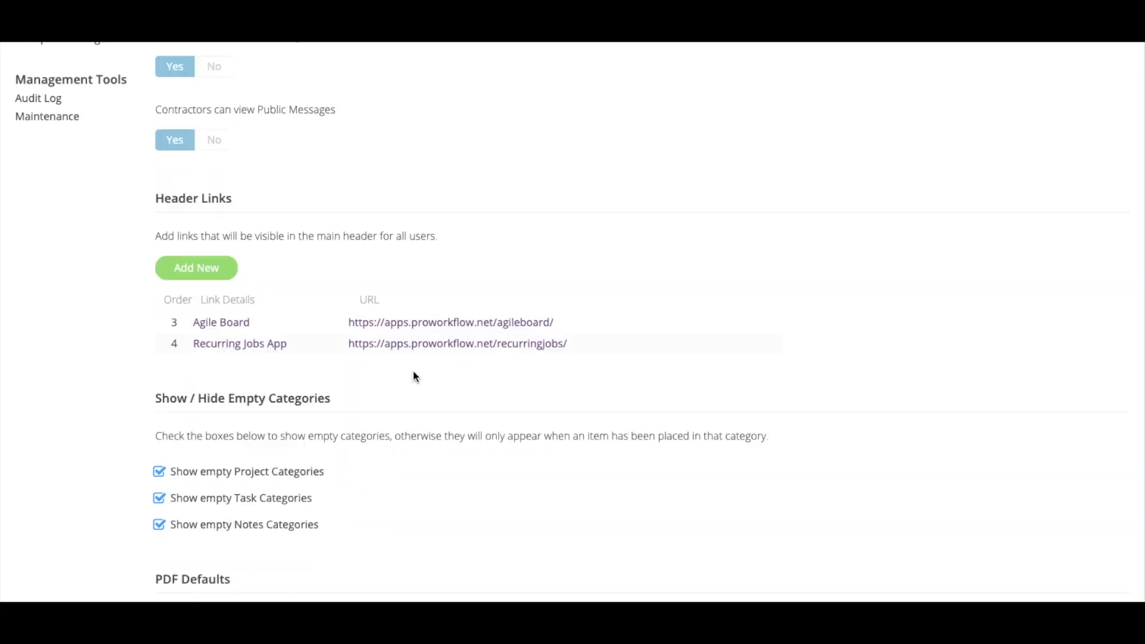
{"action": "scroll", "coordinate": [418, 381], "scroll_direction": "down", "scroll_amount": 2}
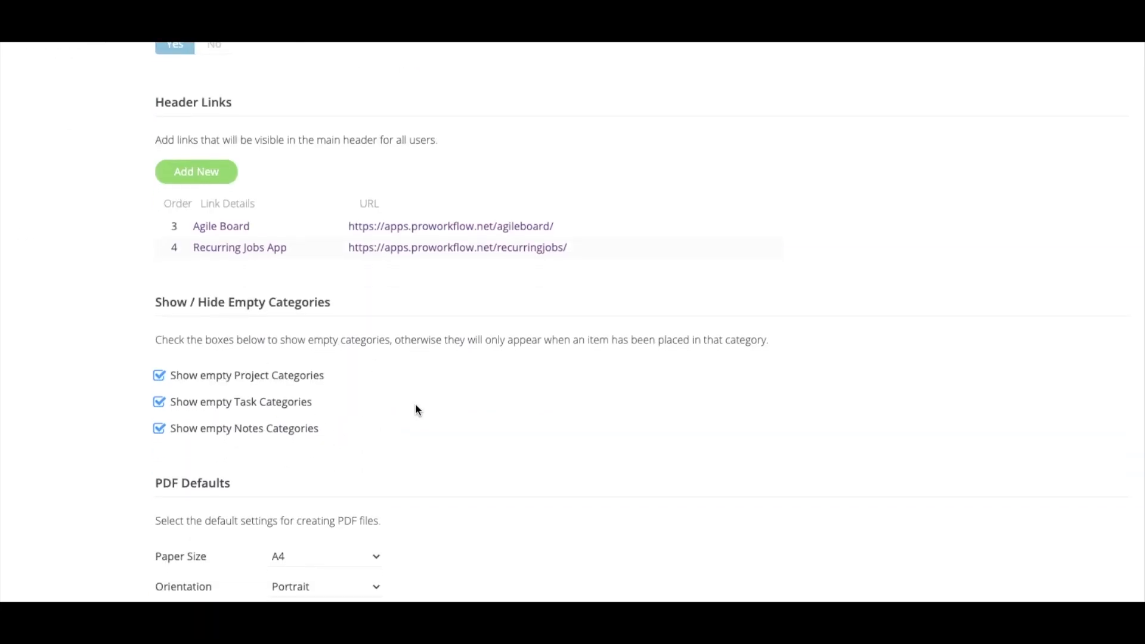
{"action": "scroll", "coordinate": [334, 388], "scroll_direction": "down", "scroll_amount": 3}
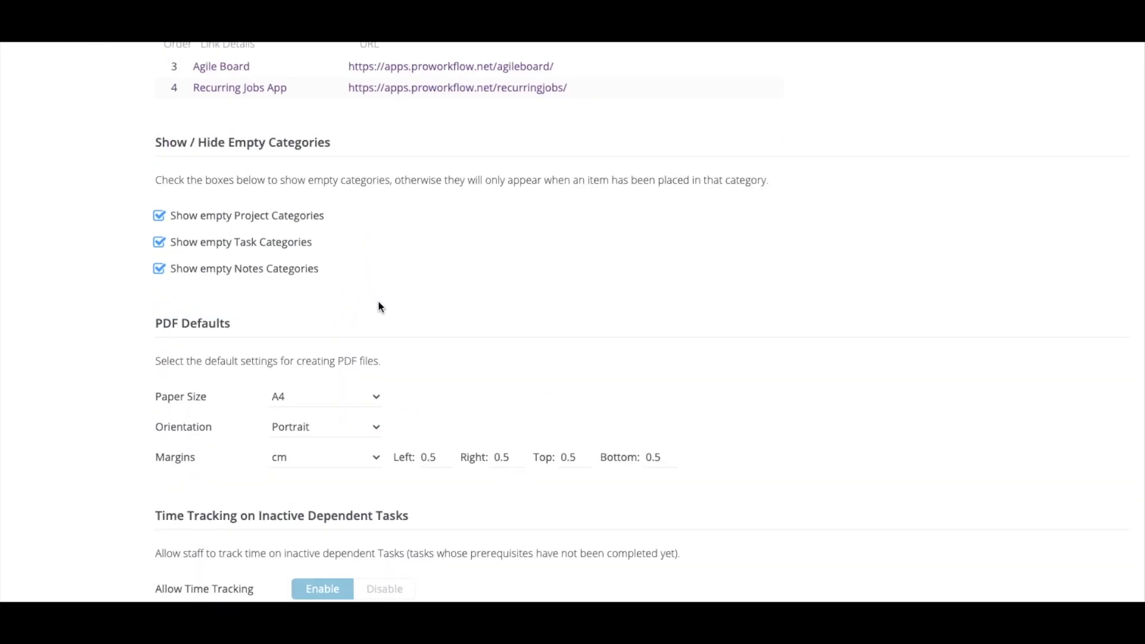
{"action": "scroll", "coordinate": [378, 304], "scroll_direction": "up", "scroll_amount": 10}
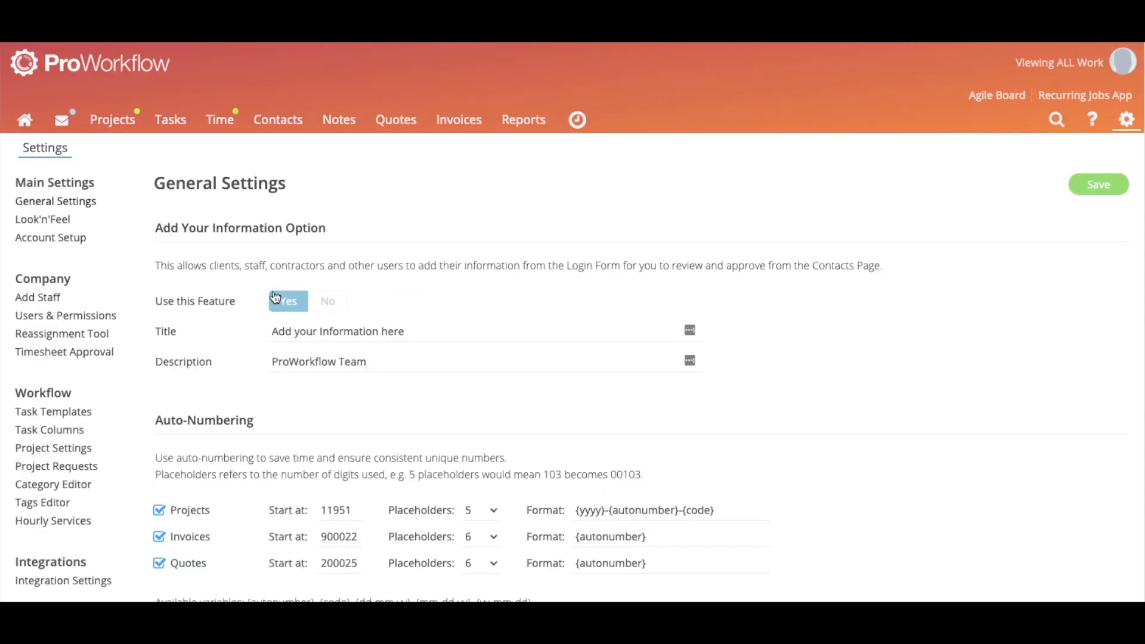
{"action": "left_click", "coordinate": [71, 219]}
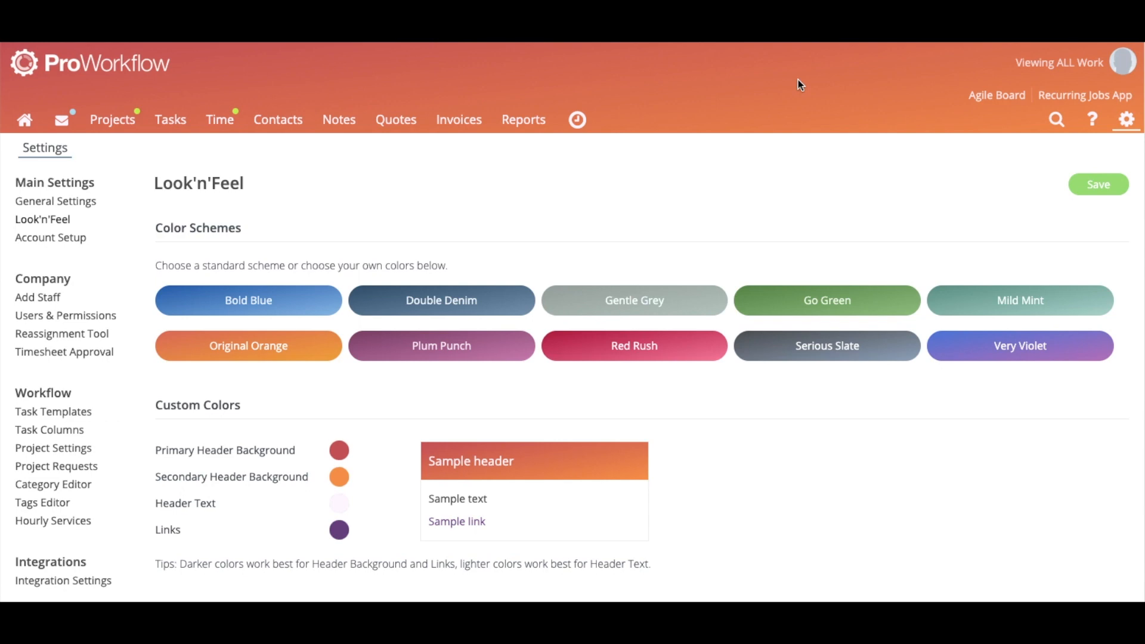
Change the Primary Header Background from red to the purple swatch after previewing the custom colour picker
{"action": "scroll", "coordinate": [346, 370], "scroll_direction": "down", "scroll_amount": 4}
{"action": "scroll", "coordinate": [346, 370], "scroll_direction": "down", "scroll_amount": 1}
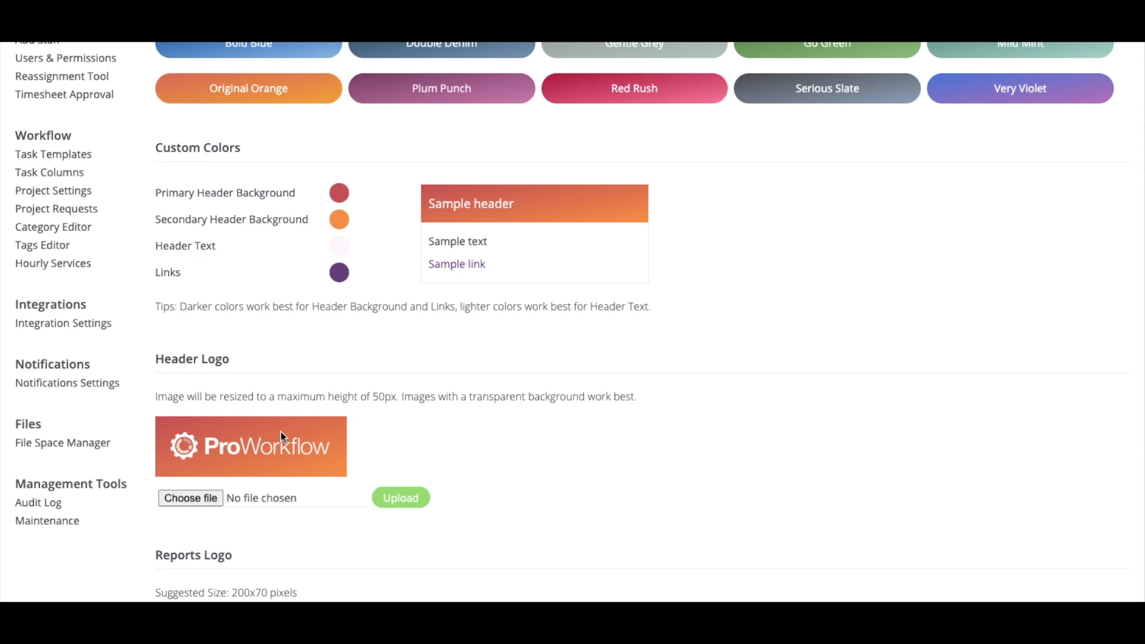
{"action": "scroll", "coordinate": [451, 316], "scroll_direction": "up", "scroll_amount": 5}
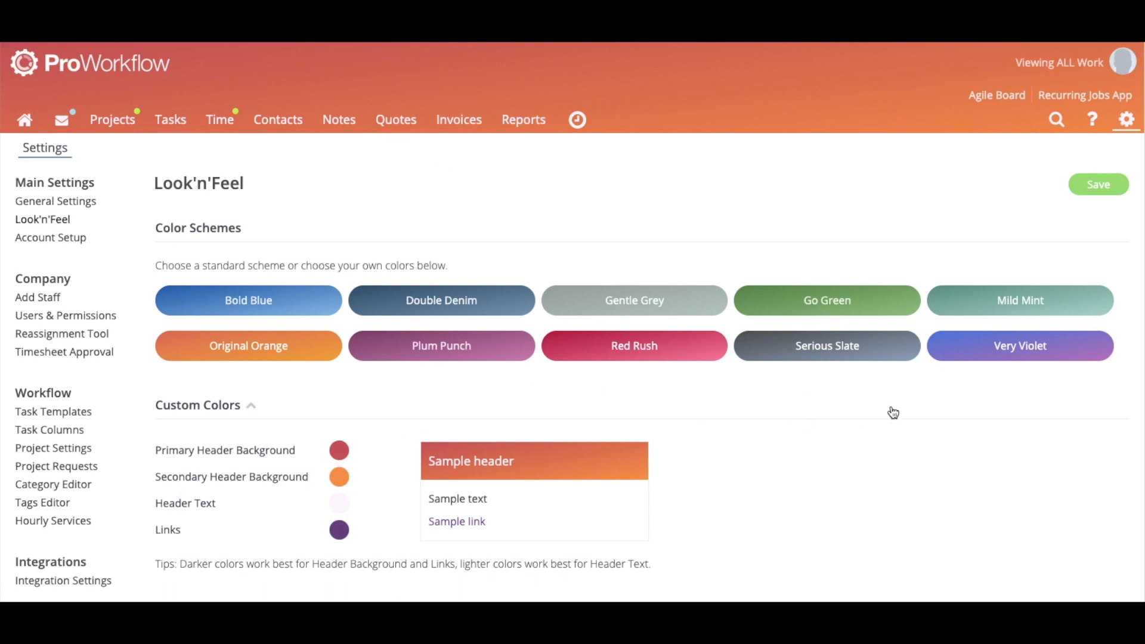
{"action": "left_click", "coordinate": [339, 450]}
{"action": "left_click", "coordinate": [475, 426]}
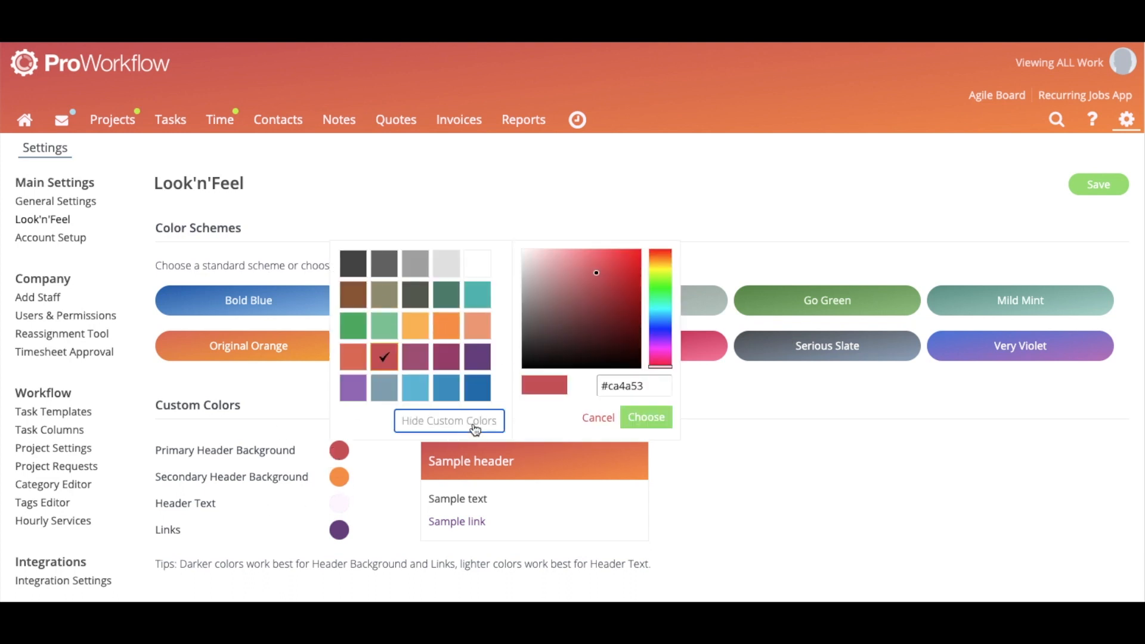
{"action": "left_click", "coordinate": [856, 179]}
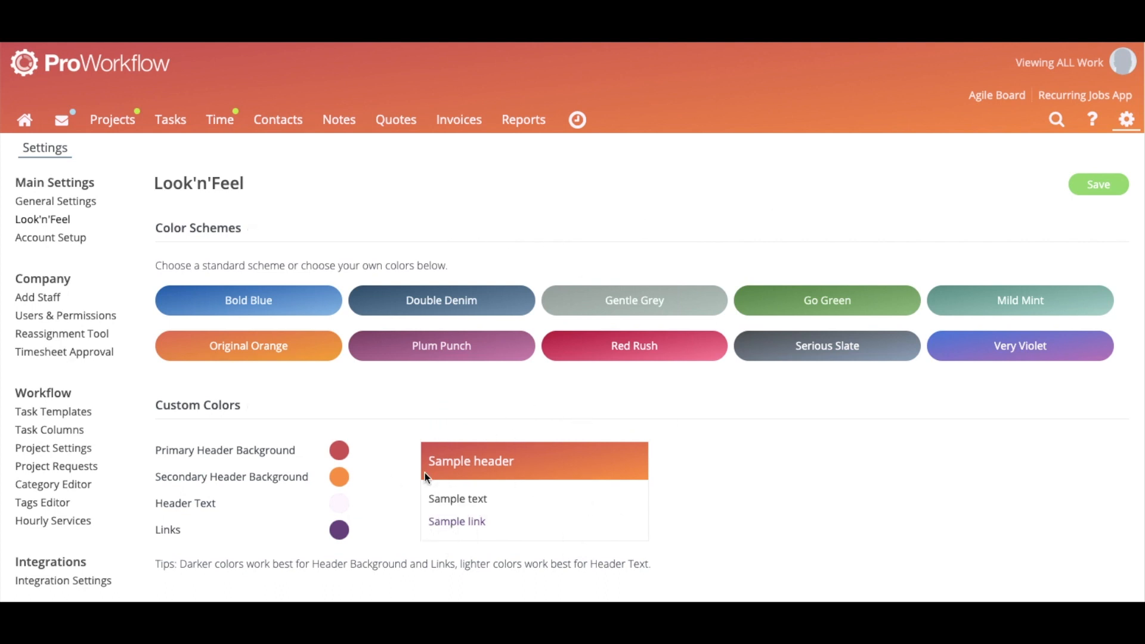
{"action": "left_click", "coordinate": [341, 456]}
{"action": "left_click", "coordinate": [477, 366]}
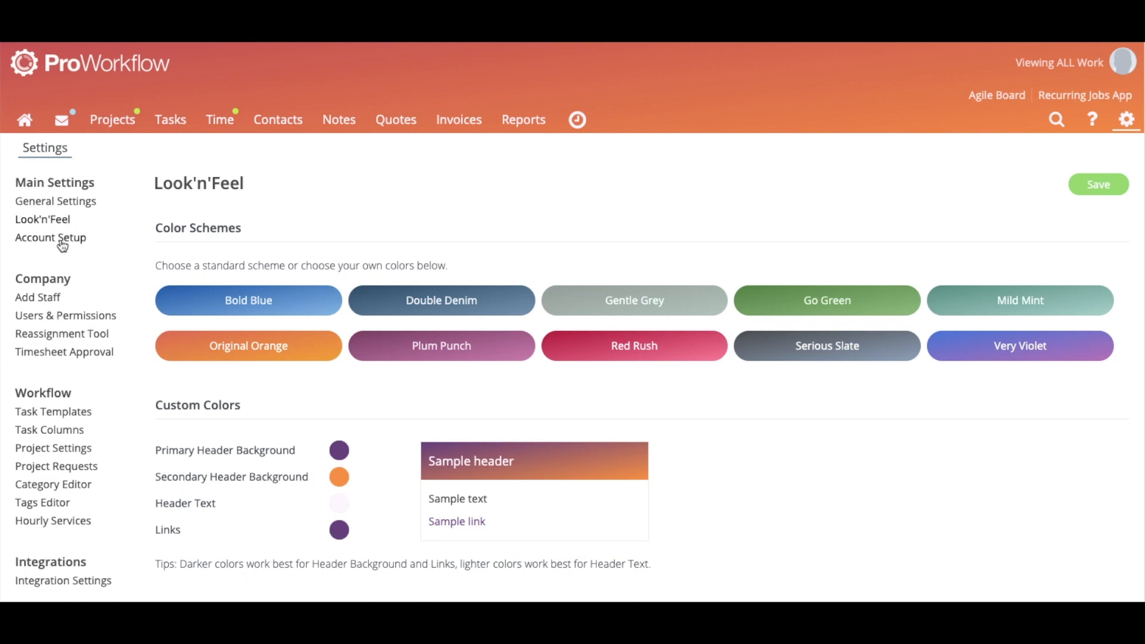
Look at the Add Staff invite form without sending it, then go to Users & Permissions
{"action": "left_click", "coordinate": [16, 301]}
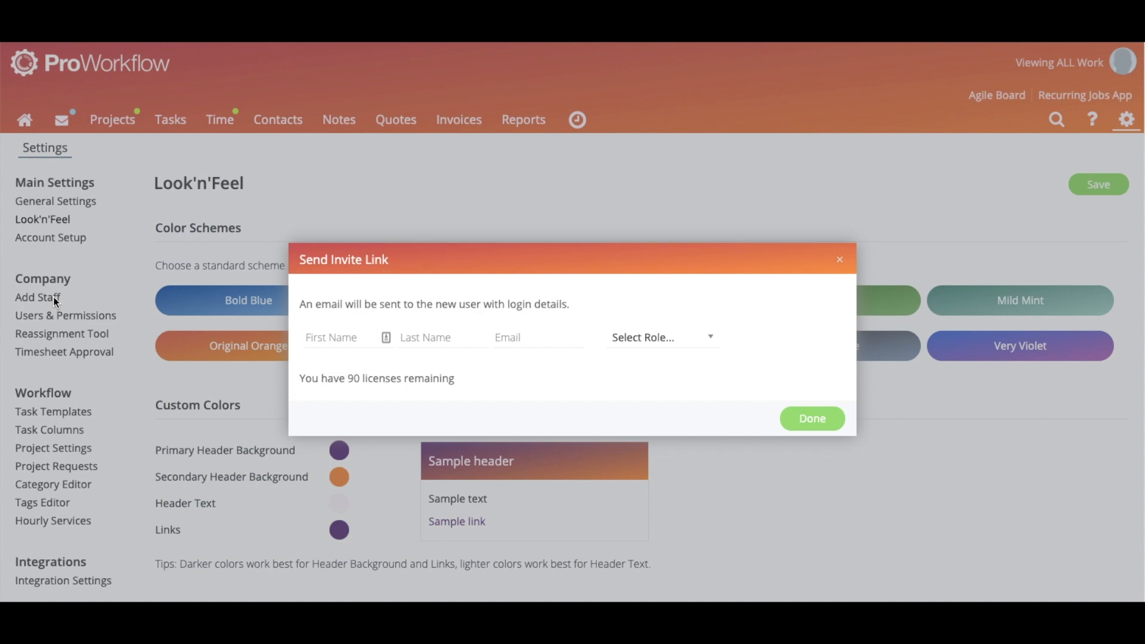
{"action": "left_click", "coordinate": [841, 261]}
{"action": "left_click", "coordinate": [106, 316]}
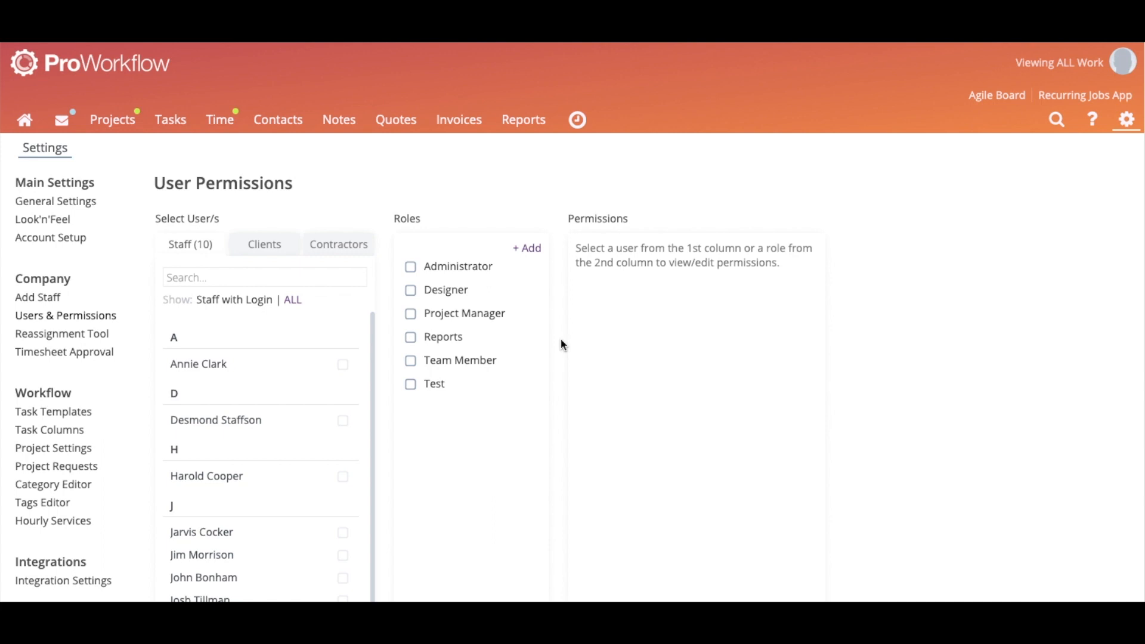
Give the Project Manager role the Sensitive Business Info permission and save the role
{"action": "left_click", "coordinate": [457, 277]}
{"action": "scroll", "coordinate": [669, 374], "scroll_direction": "down", "scroll_amount": 2}
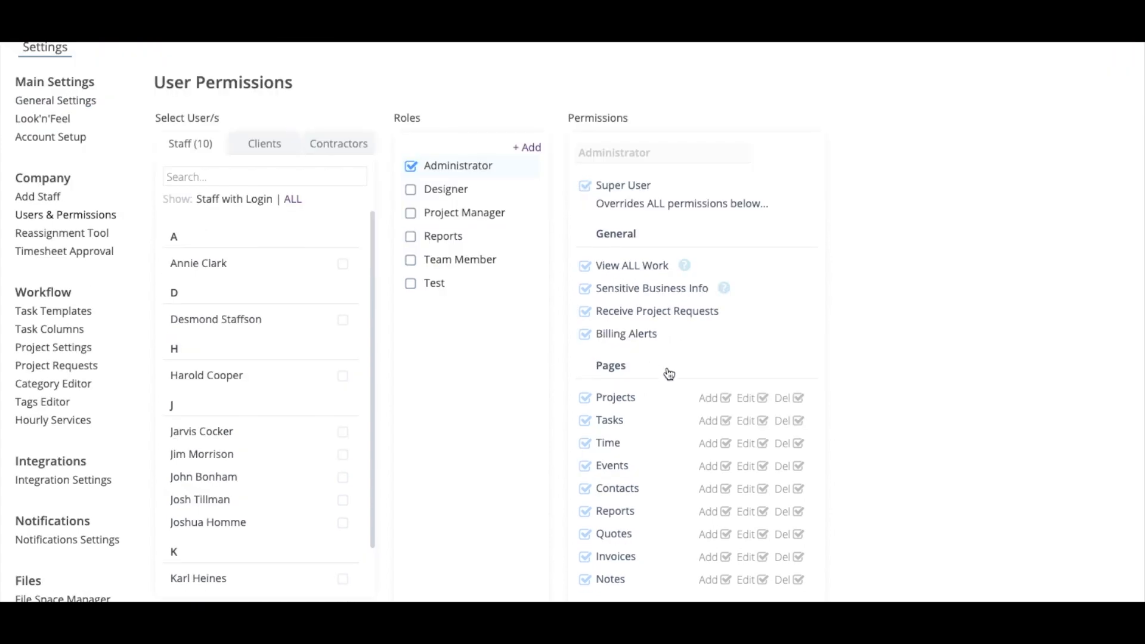
{"action": "scroll", "coordinate": [653, 250], "scroll_direction": "down", "scroll_amount": 1}
{"action": "left_click", "coordinate": [481, 183]}
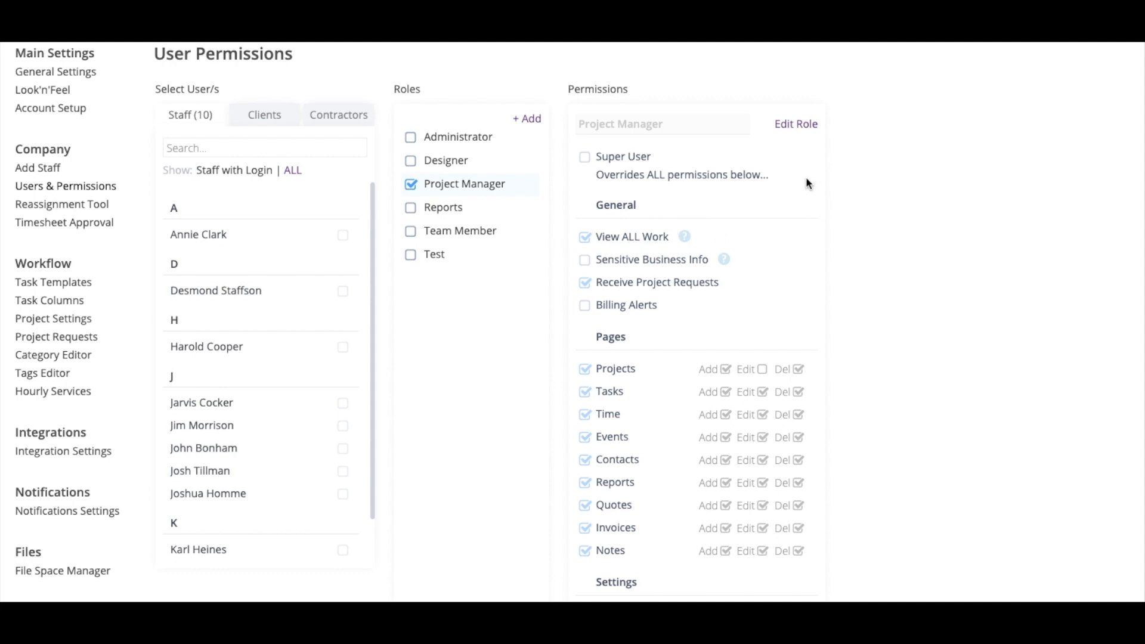
{"action": "left_click", "coordinate": [797, 124]}
{"action": "left_click", "coordinate": [637, 268]}
{"action": "scroll", "coordinate": [830, 241], "scroll_direction": "down", "scroll_amount": 5}
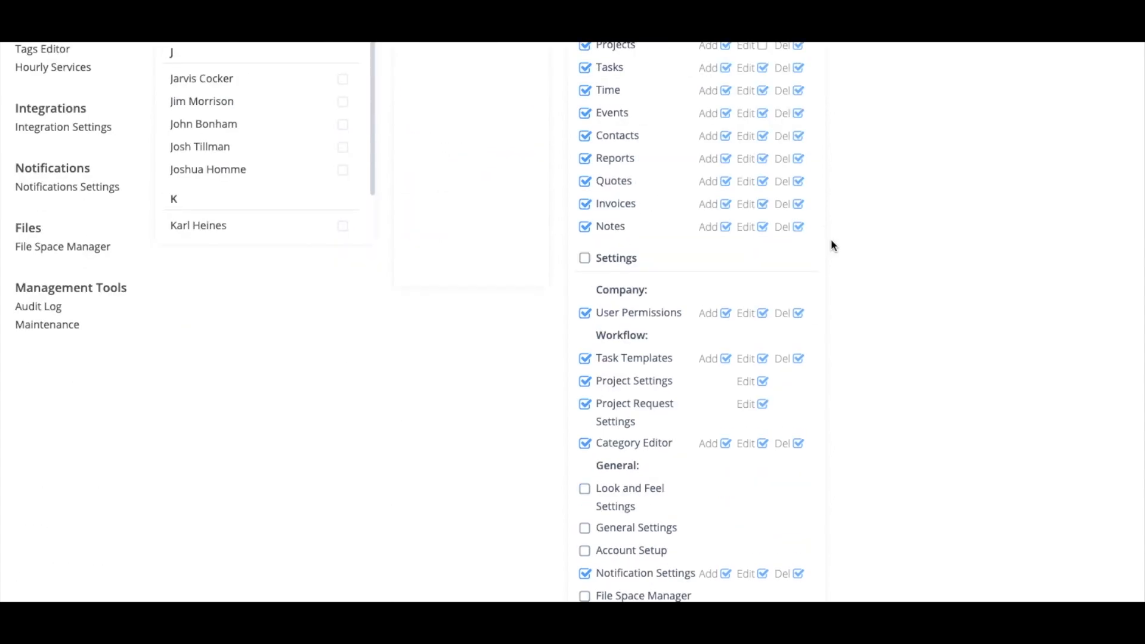
{"action": "scroll", "coordinate": [831, 244], "scroll_direction": "down", "scroll_amount": 3}
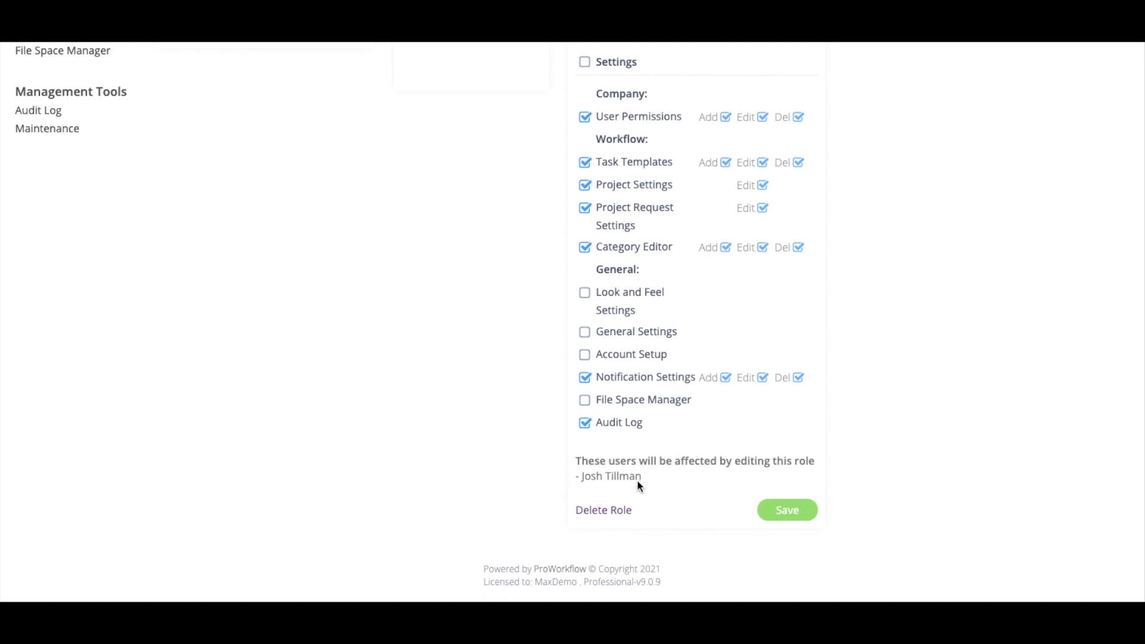
{"action": "left_click", "coordinate": [793, 514]}
Start a new role and cancel it, review the first staff member's permissions, then go to Task Templates
{"action": "scroll", "coordinate": [487, 295], "scroll_direction": "up", "scroll_amount": 10}
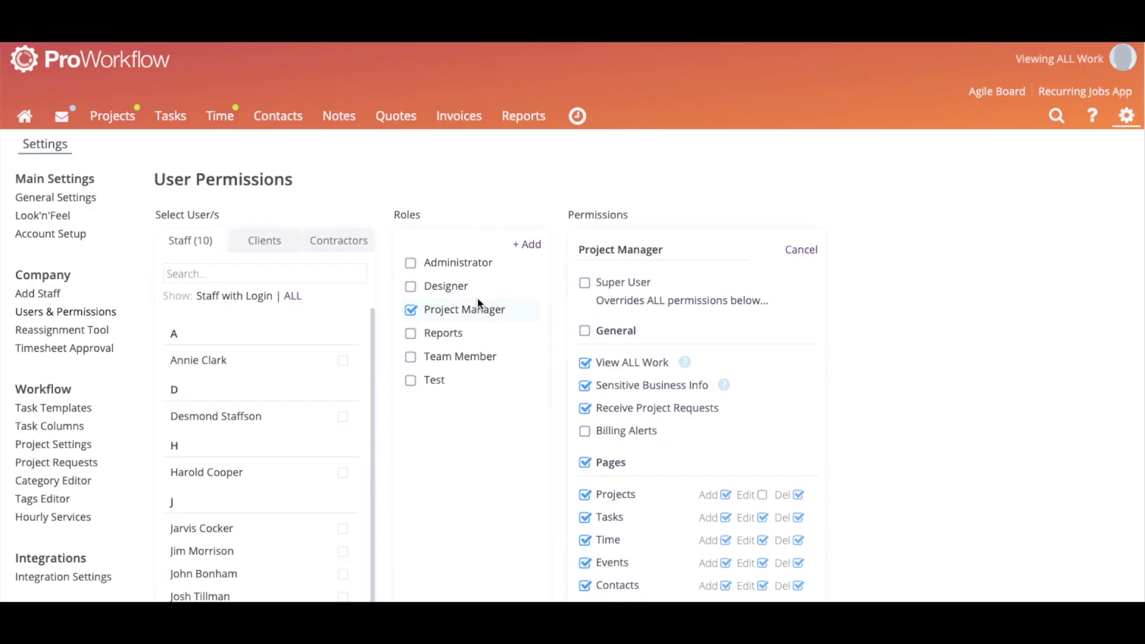
{"action": "left_click", "coordinate": [537, 246]}
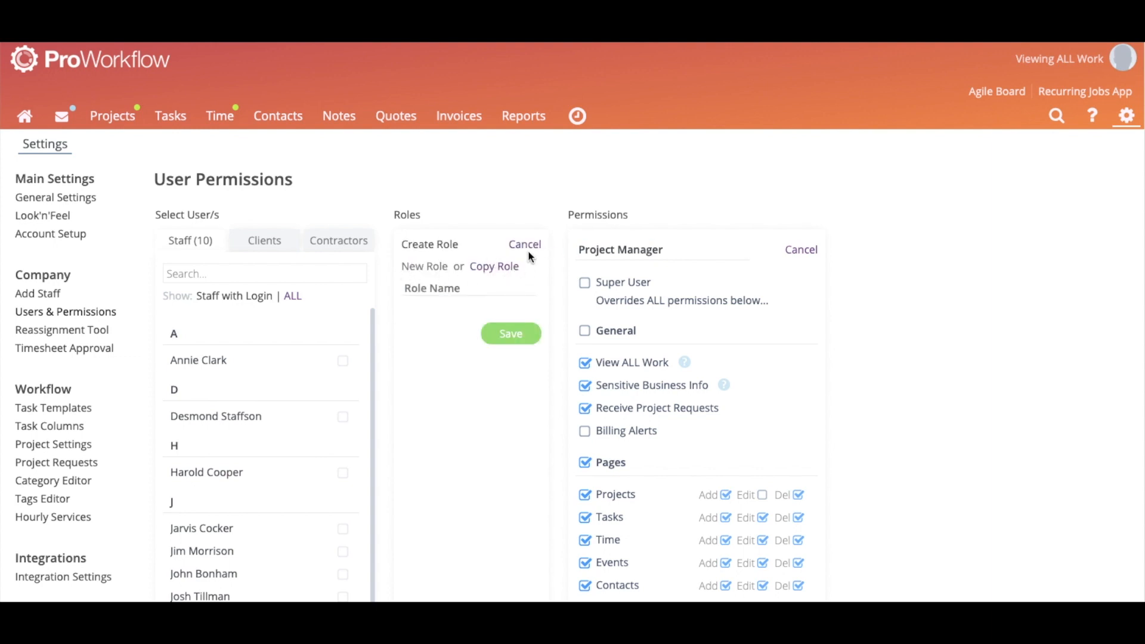
{"action": "left_click", "coordinate": [525, 245]}
{"action": "scroll", "coordinate": [549, 245], "scroll_direction": "down", "scroll_amount": 1}
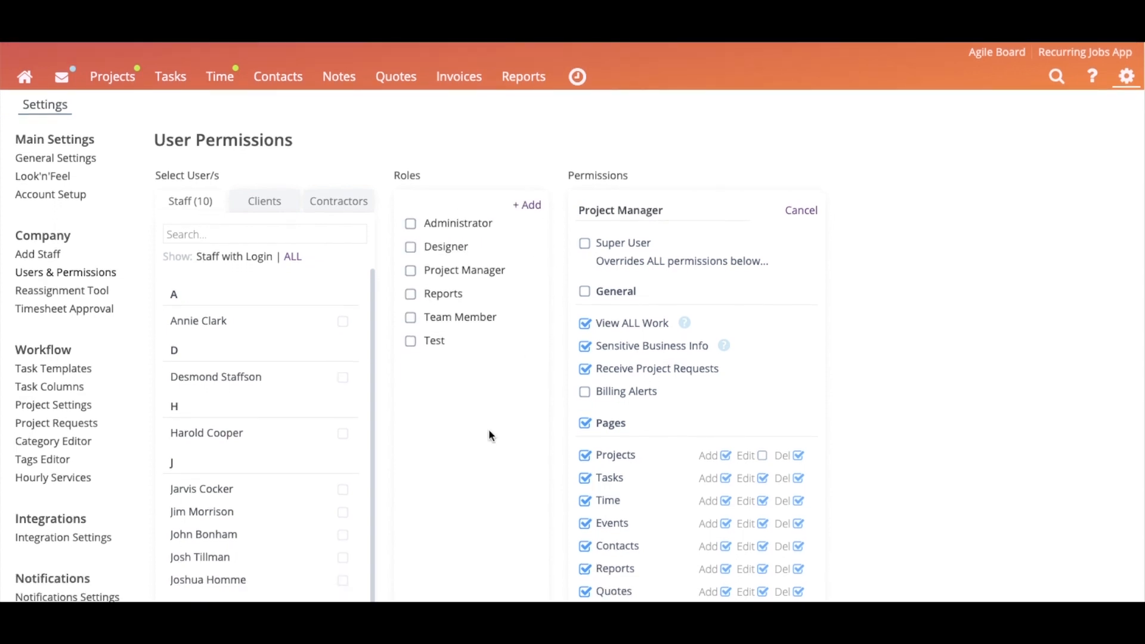
{"action": "scroll", "coordinate": [488, 428], "scroll_direction": "down", "scroll_amount": 1}
{"action": "left_click", "coordinate": [232, 258]}
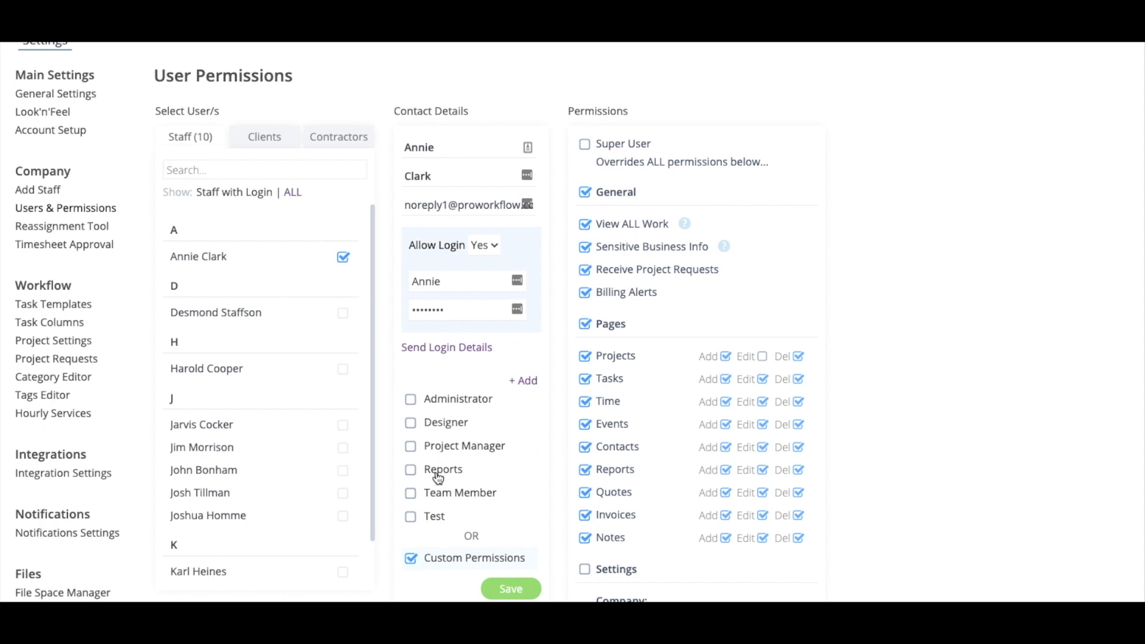
{"action": "scroll", "coordinate": [460, 569], "scroll_direction": "down", "scroll_amount": 1}
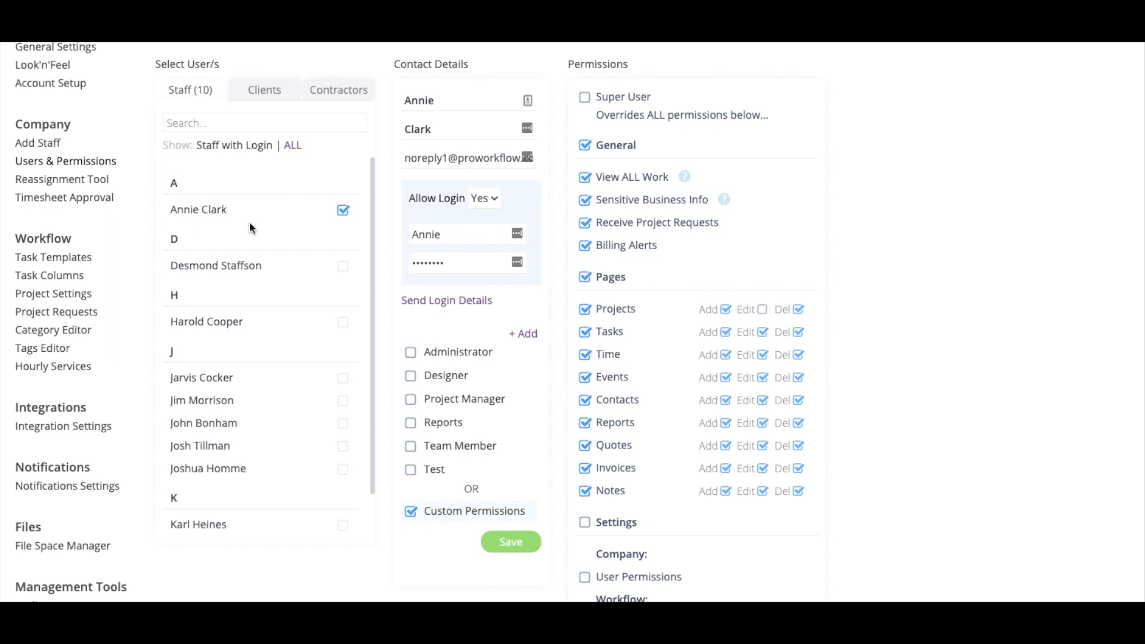
{"action": "left_click", "coordinate": [83, 257]}
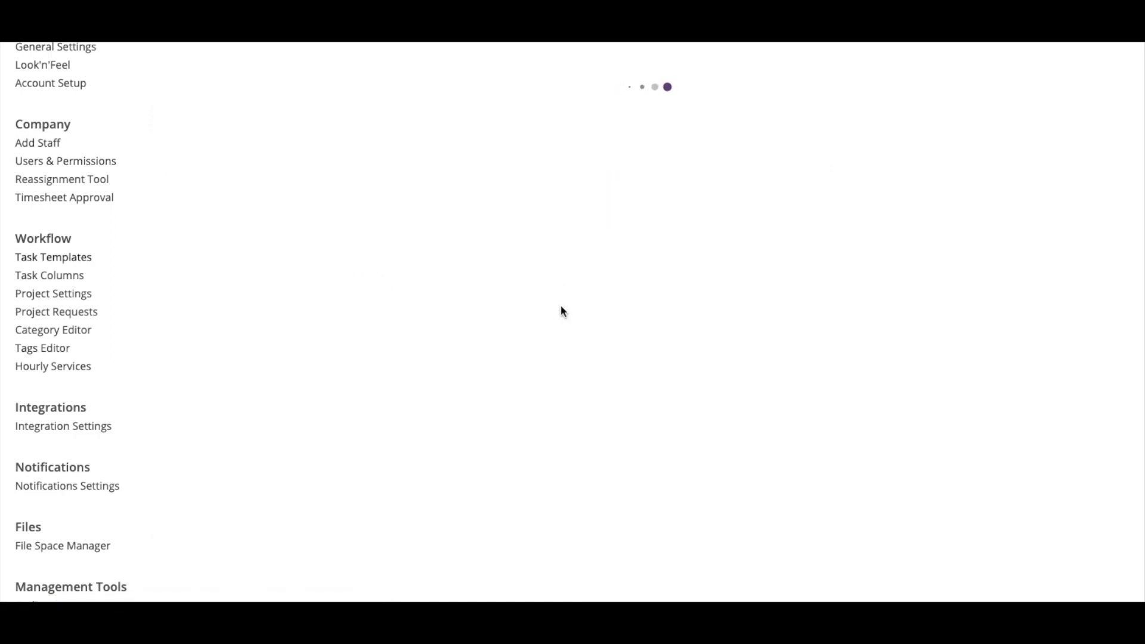
Scroll through the Website and VIP Function templates with their ordered tasks, durations and day offsets
{"action": "scroll", "coordinate": [456, 283], "scroll_direction": "up", "scroll_amount": 2}
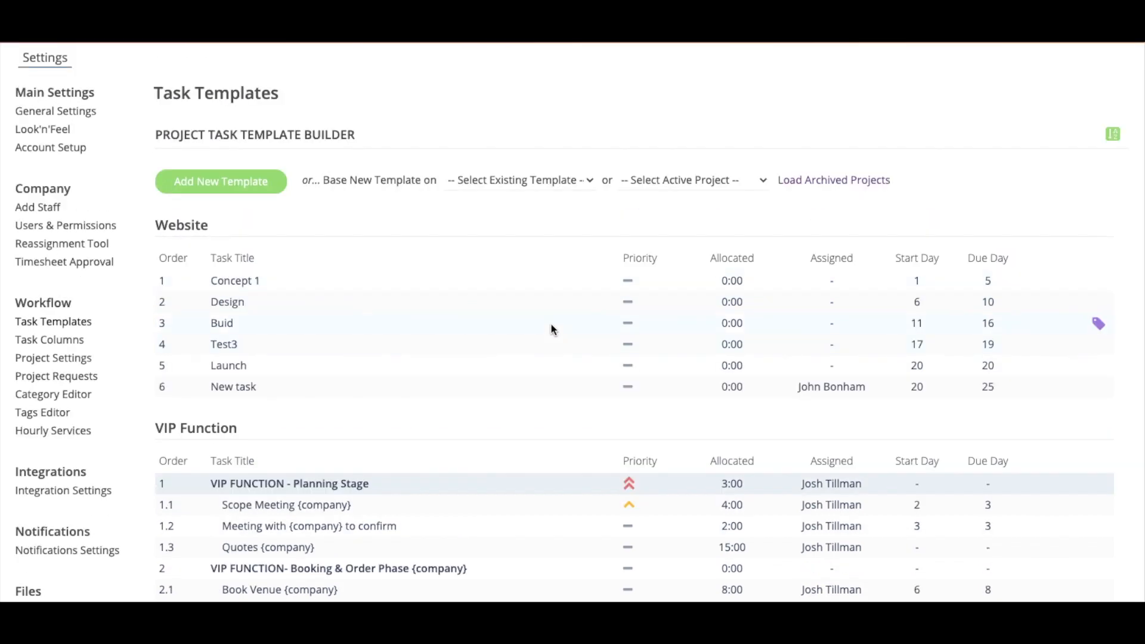
{"action": "scroll", "coordinate": [624, 212], "scroll_direction": "up", "scroll_amount": 2}
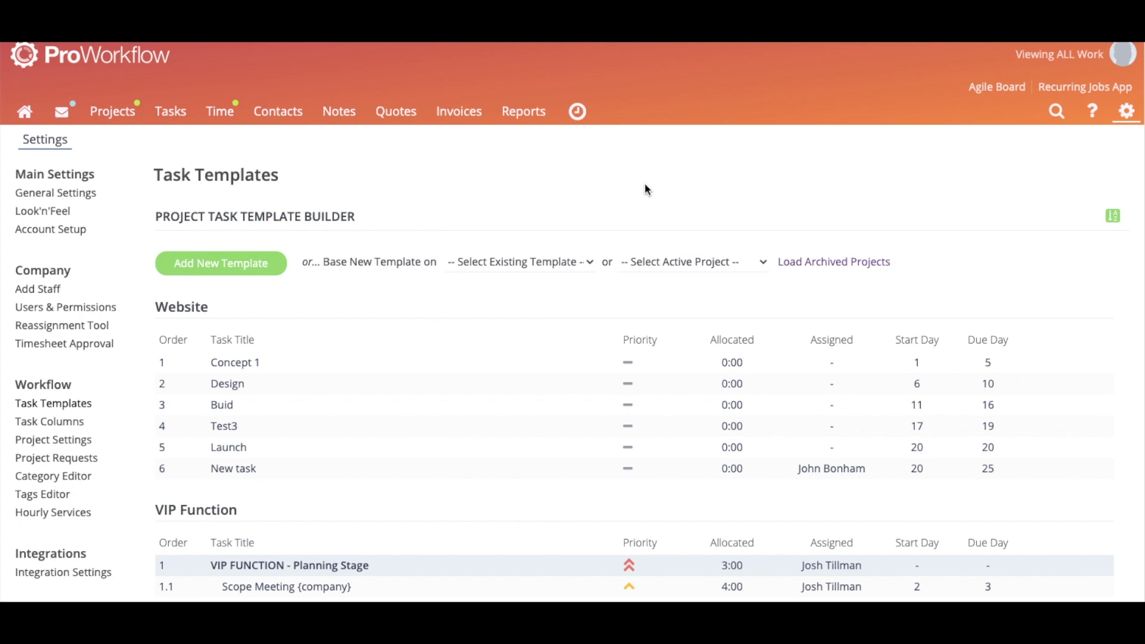
{"action": "scroll", "coordinate": [627, 173], "scroll_direction": "down", "scroll_amount": 1}
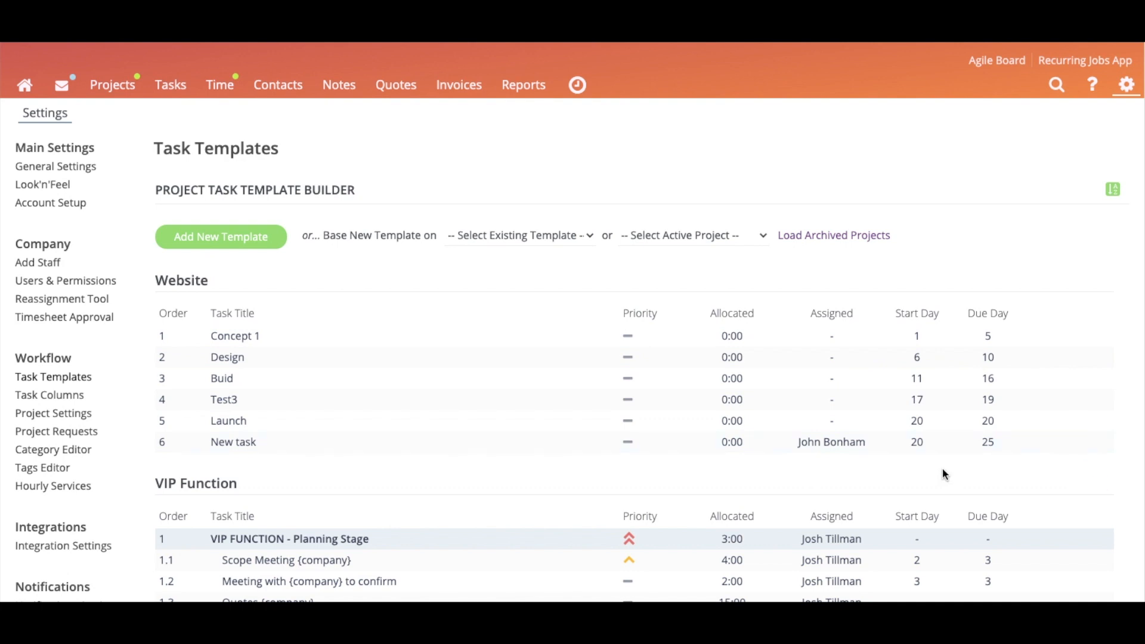
{"action": "scroll", "coordinate": [365, 352], "scroll_direction": "down", "scroll_amount": 1}
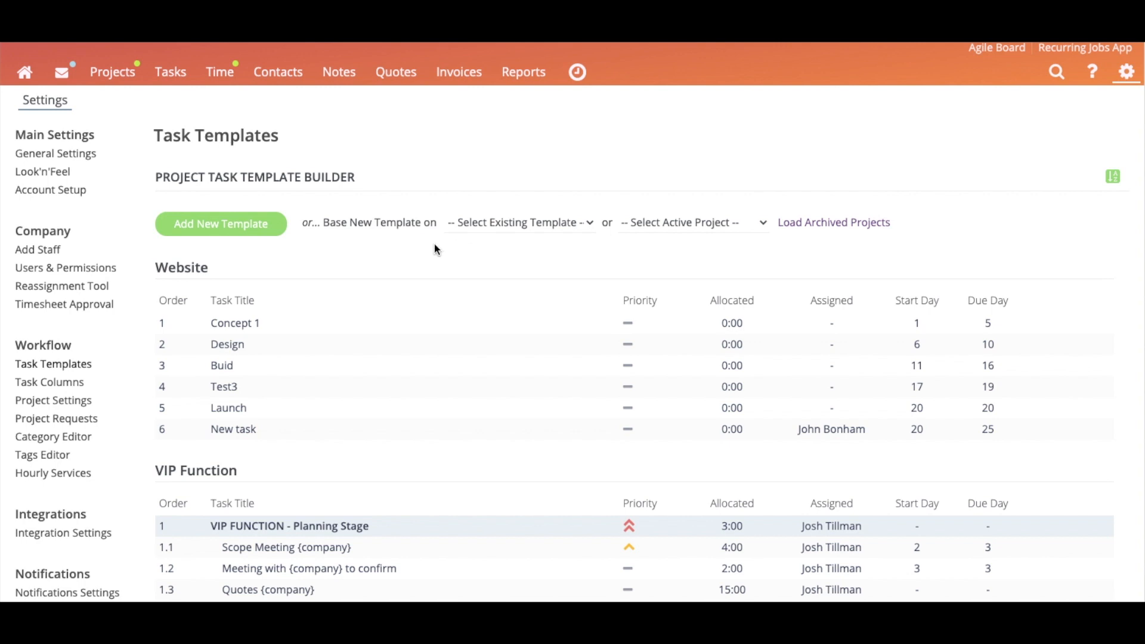
Review the Default Project Settings: Finance category, Training title and the enabled project tools
{"action": "left_click", "coordinate": [64, 401]}
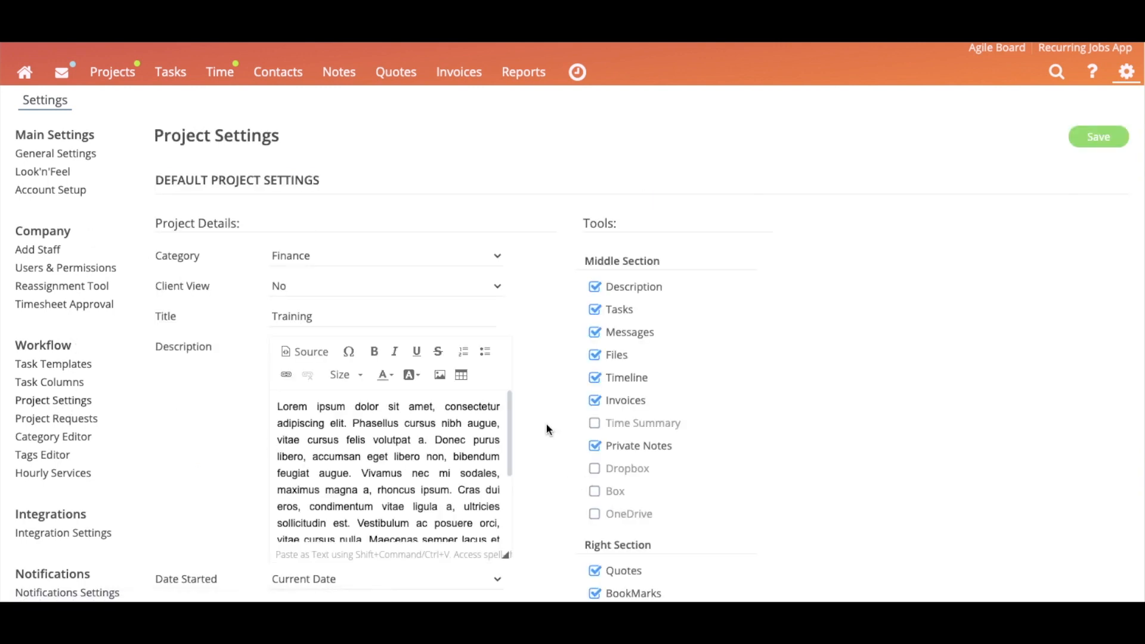
{"action": "scroll", "coordinate": [548, 424], "scroll_direction": "down", "scroll_amount": 3}
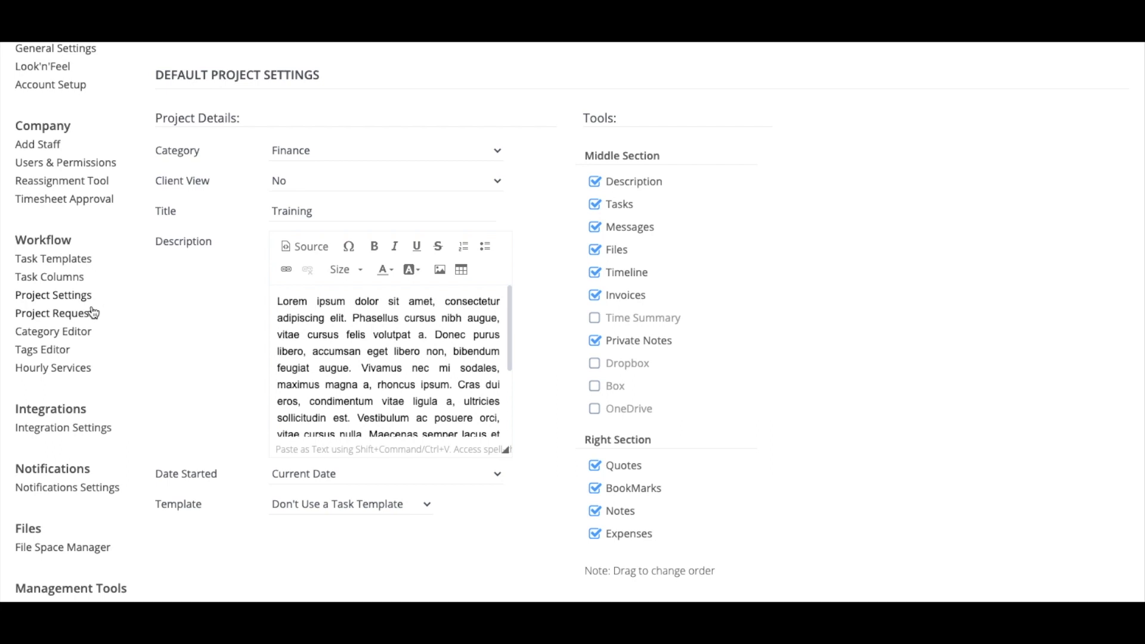
Review the Category Editor's project categories, such as Finance with 94 projects, plus task and note categories
{"action": "left_click", "coordinate": [83, 330]}
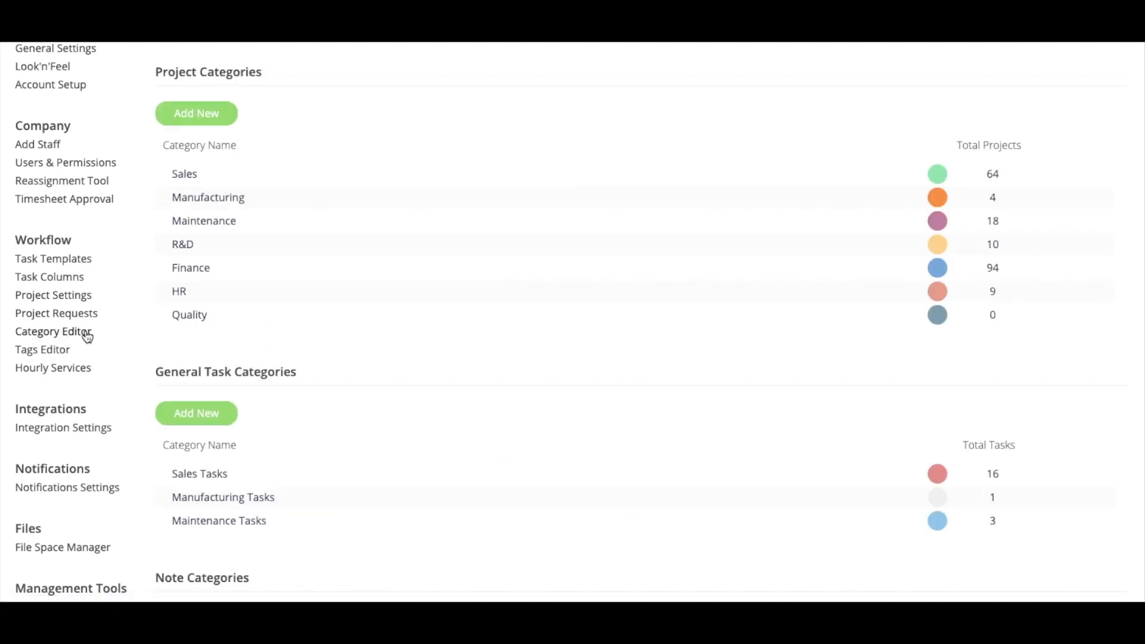
{"action": "scroll", "coordinate": [417, 393], "scroll_direction": "up", "scroll_amount": 5}
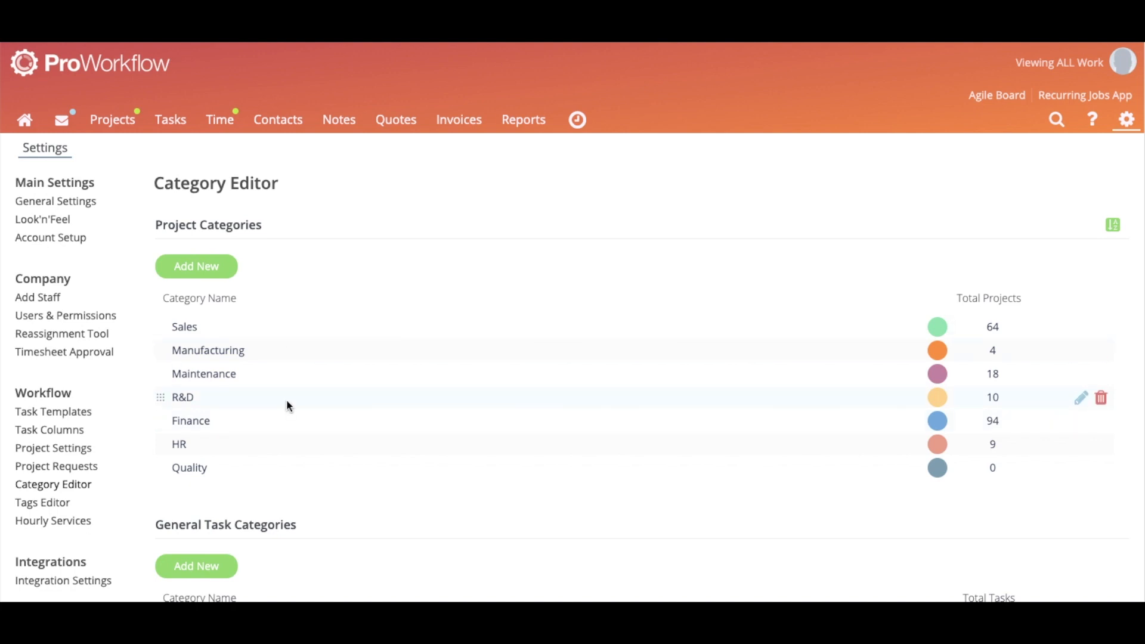
{"action": "scroll", "coordinate": [287, 399], "scroll_direction": "down", "scroll_amount": 4}
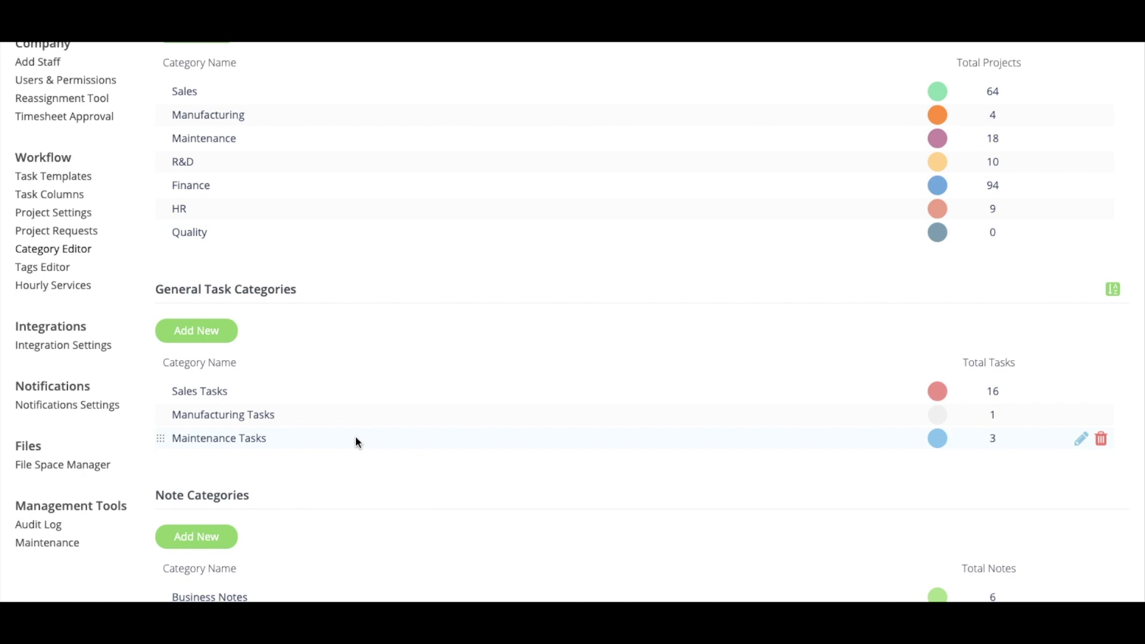
{"action": "scroll", "coordinate": [357, 441], "scroll_direction": "down", "scroll_amount": 2}
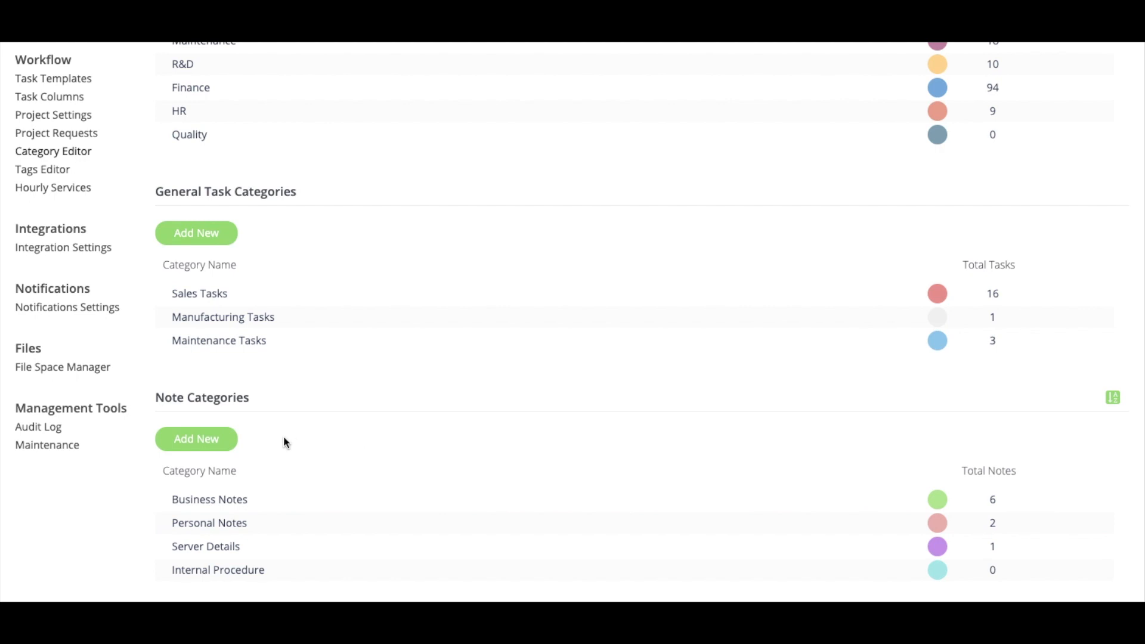
{"action": "scroll", "coordinate": [282, 388], "scroll_direction": "up", "scroll_amount": 5}
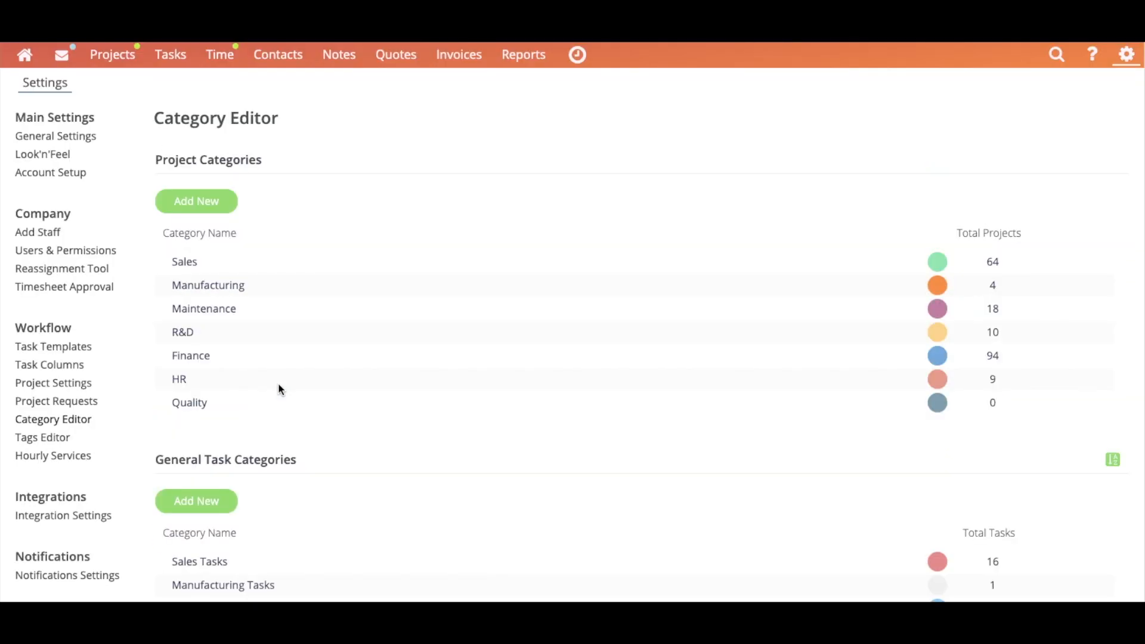
Scroll through the contact, project and task tags in the Tags Editor, then open Notifications Settings
{"action": "left_click", "coordinate": [56, 437]}
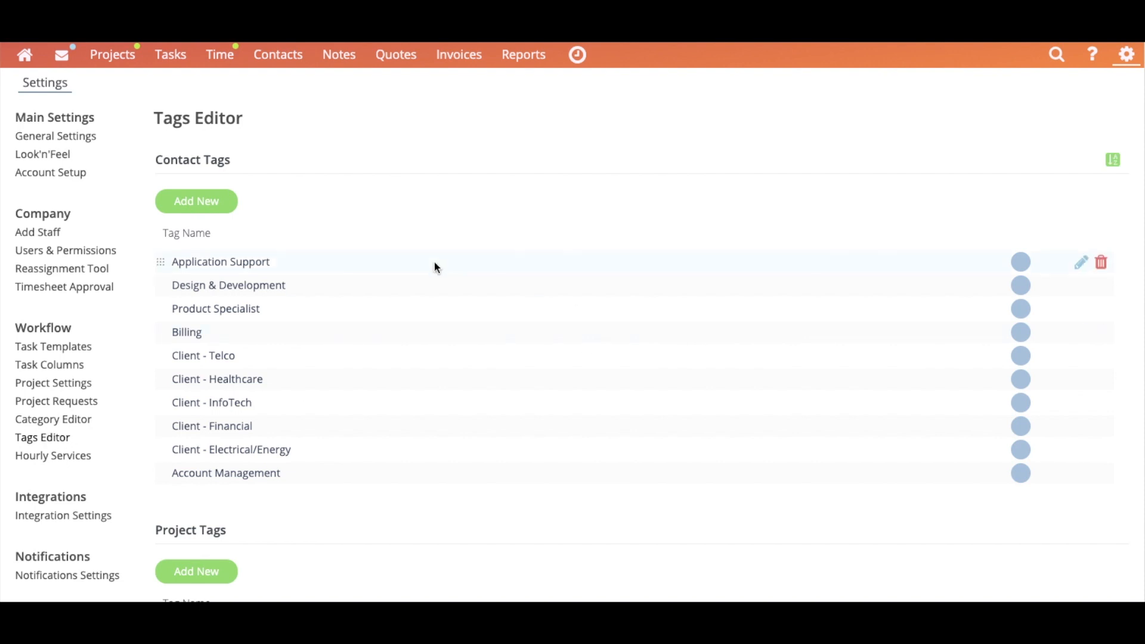
{"action": "scroll", "coordinate": [253, 181], "scroll_direction": "down", "scroll_amount": 9}
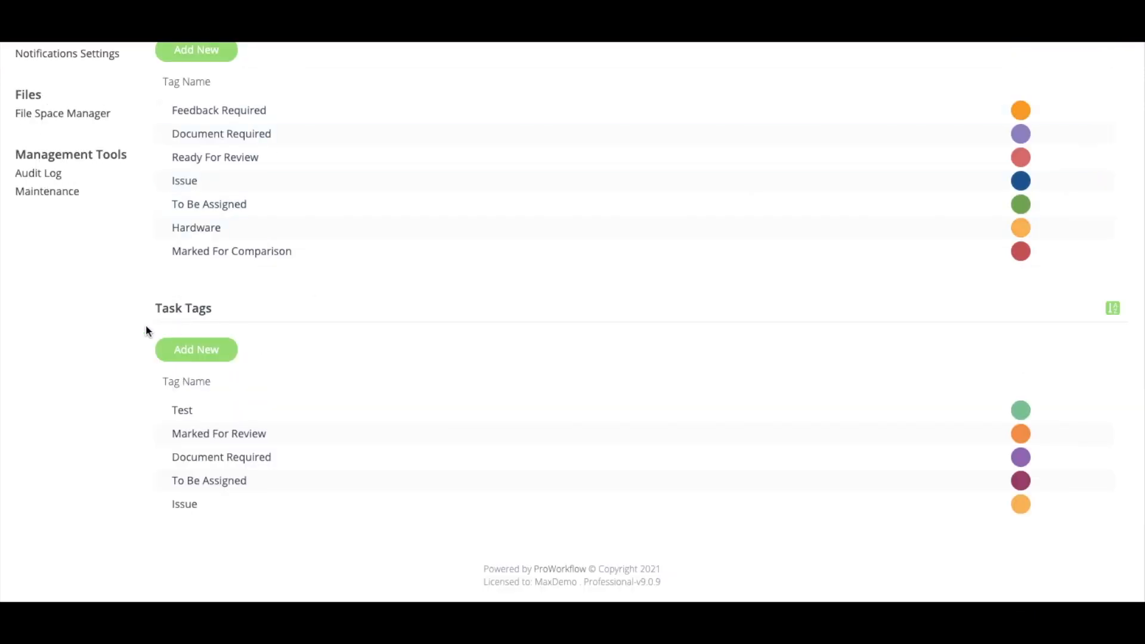
{"action": "scroll", "coordinate": [284, 320], "scroll_direction": "up", "scroll_amount": 1}
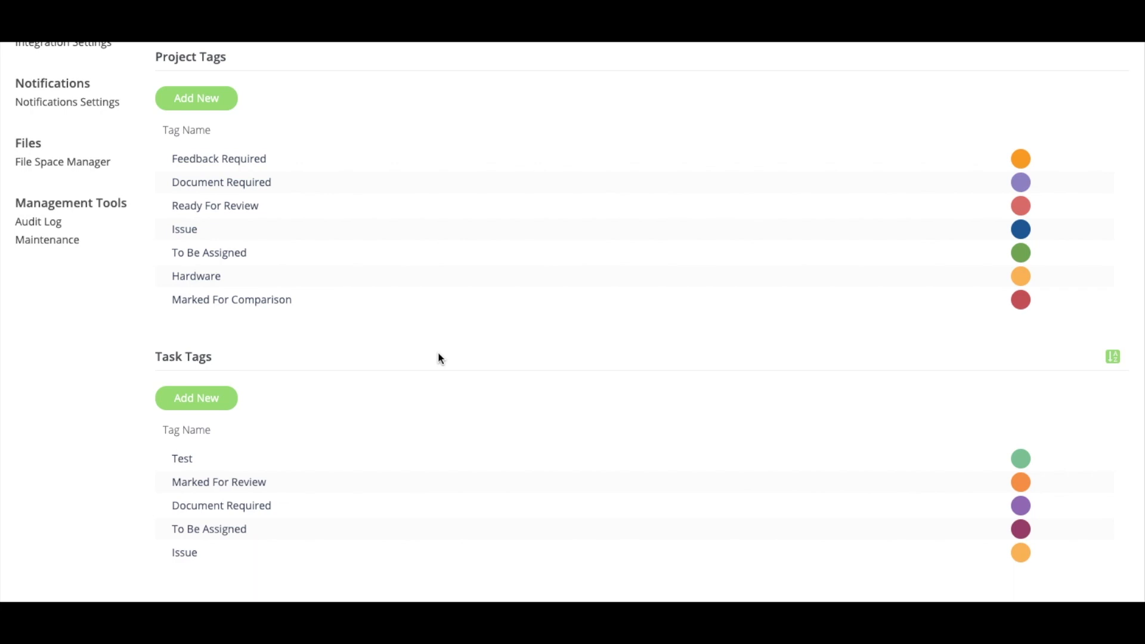
{"action": "scroll", "coordinate": [394, 286], "scroll_direction": "up", "scroll_amount": 1}
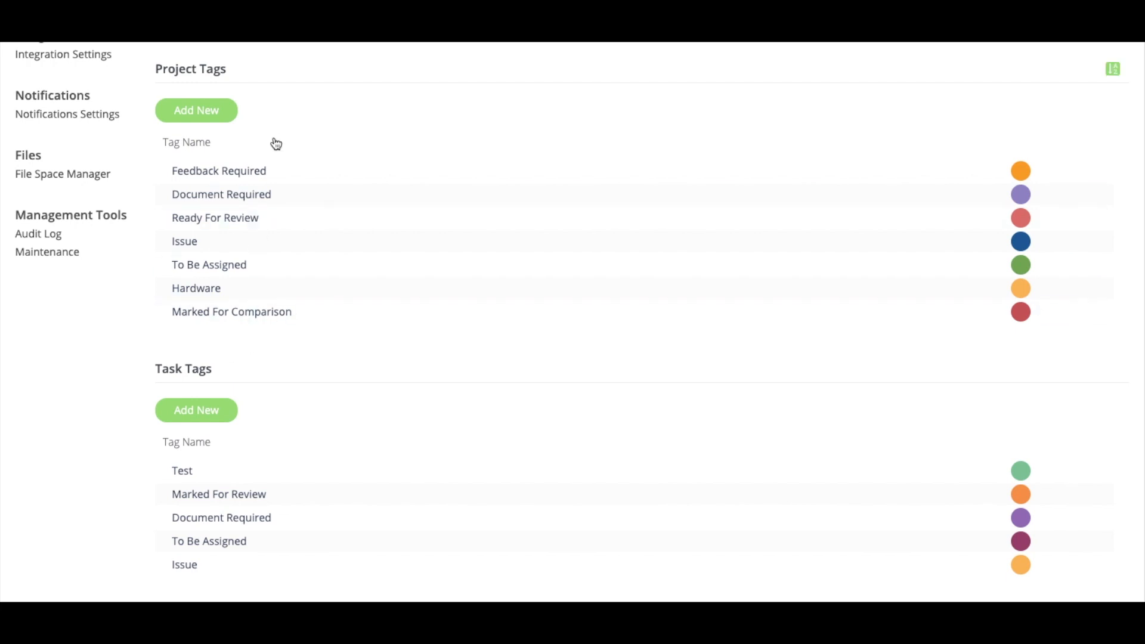
{"action": "scroll", "coordinate": [306, 323], "scroll_direction": "down", "scroll_amount": 2}
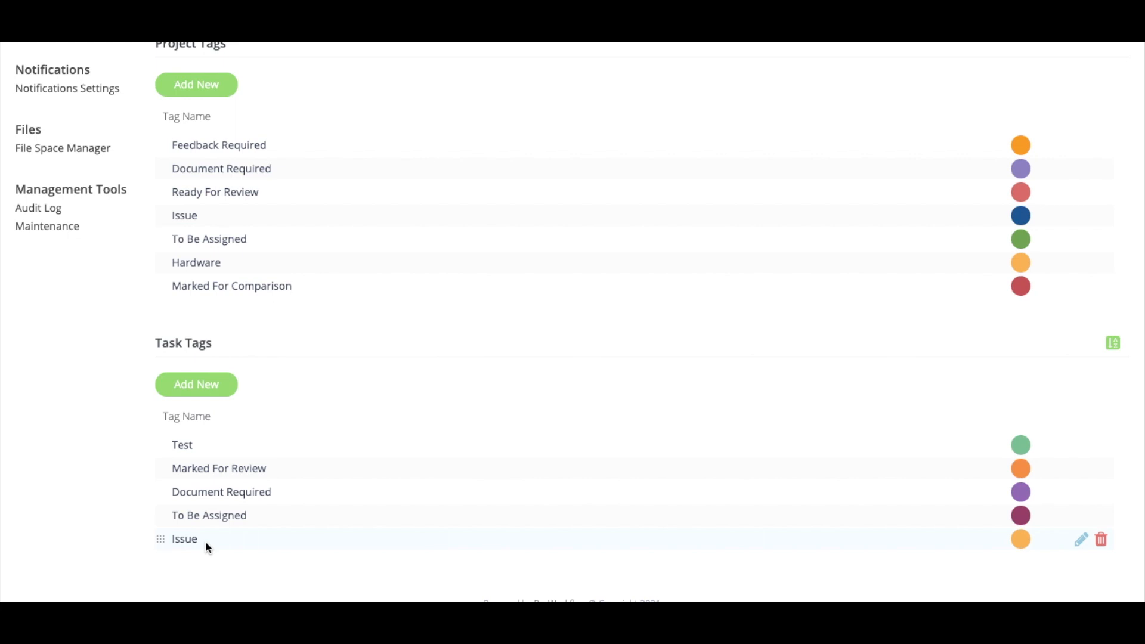
{"action": "scroll", "coordinate": [96, 345], "scroll_direction": "up", "scroll_amount": 3}
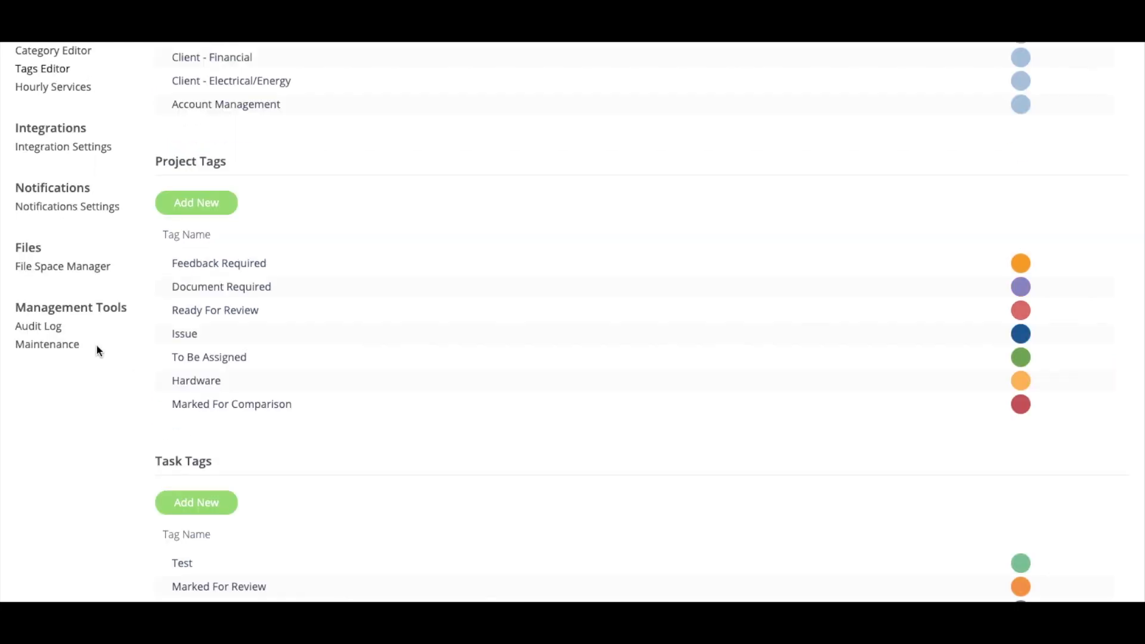
{"action": "scroll", "coordinate": [220, 370], "scroll_direction": "up", "scroll_amount": 7}
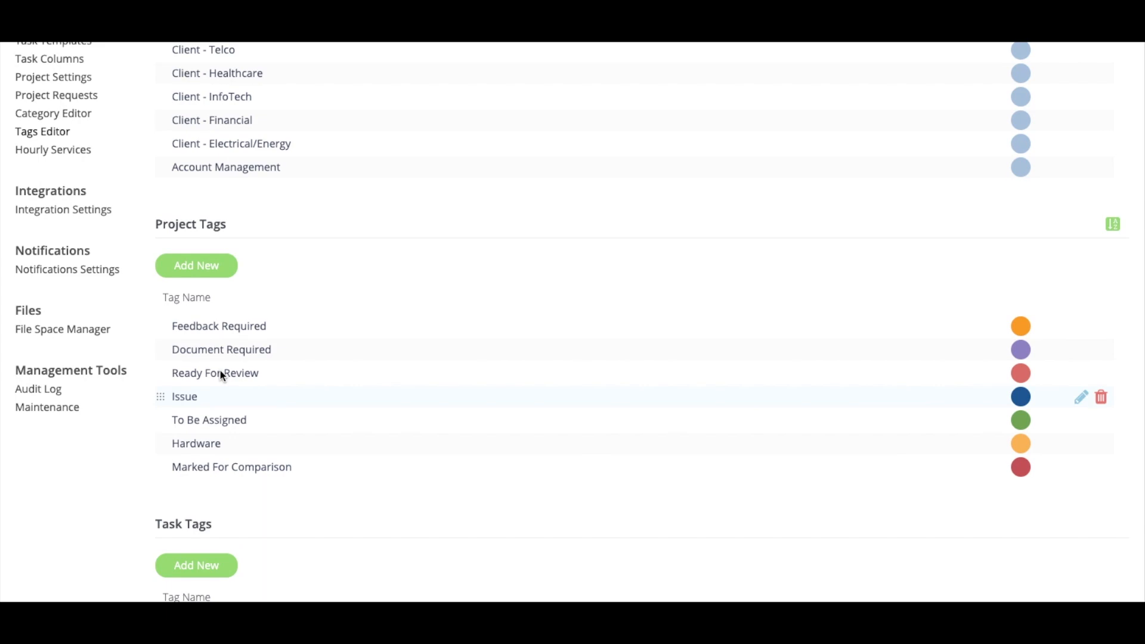
{"action": "scroll", "coordinate": [358, 329], "scroll_direction": "down", "scroll_amount": 3}
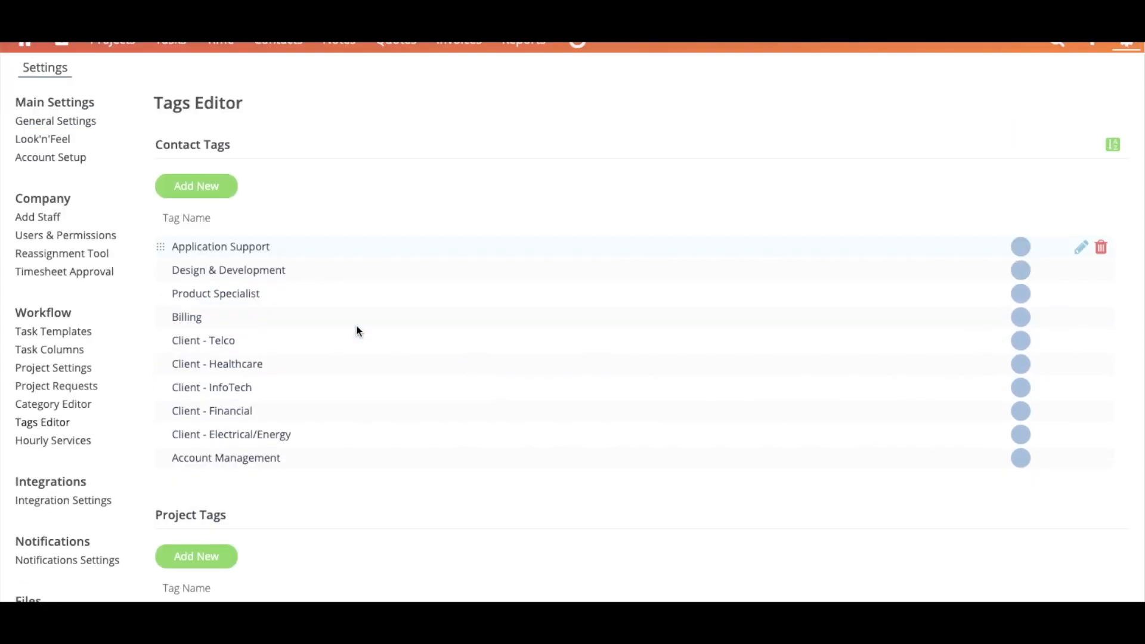
{"action": "left_click", "coordinate": [72, 508]}
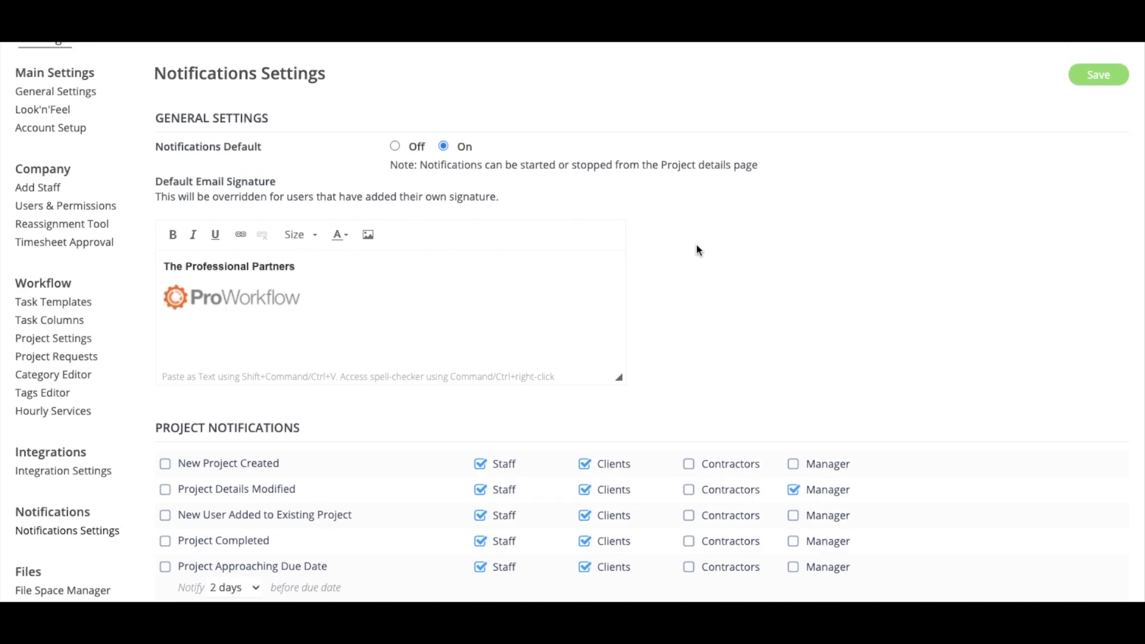
Review the notification settings and untick the New Project Created notification
{"action": "scroll", "coordinate": [698, 251], "scroll_direction": "down", "scroll_amount": 5}
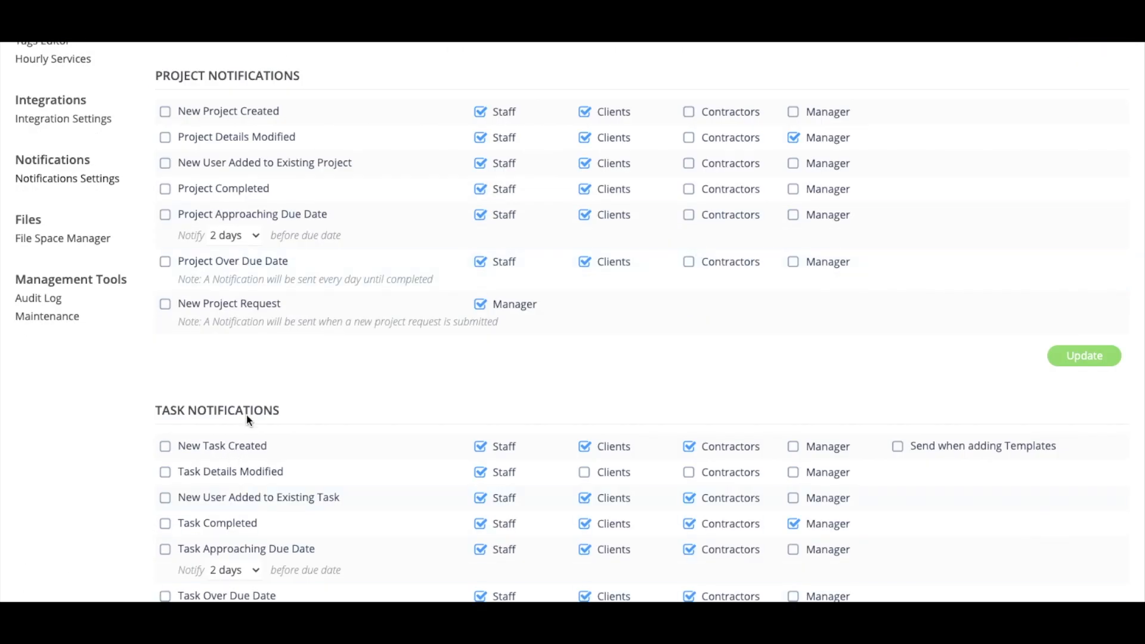
{"action": "scroll", "coordinate": [249, 417], "scroll_direction": "down", "scroll_amount": 1}
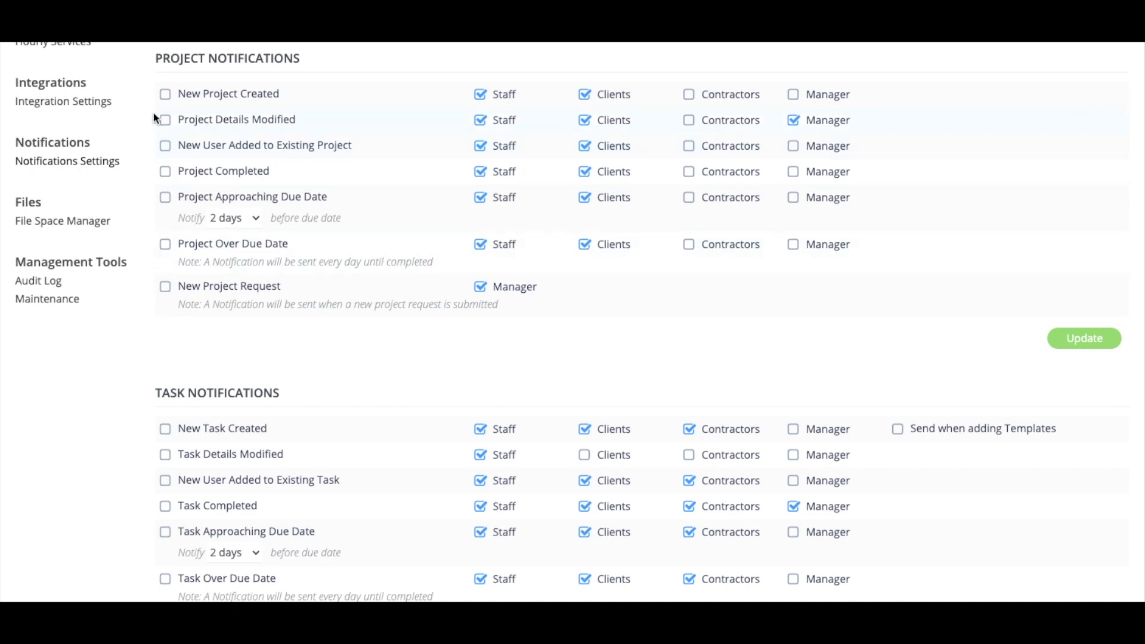
{"action": "scroll", "coordinate": [209, 280], "scroll_direction": "down", "scroll_amount": 3}
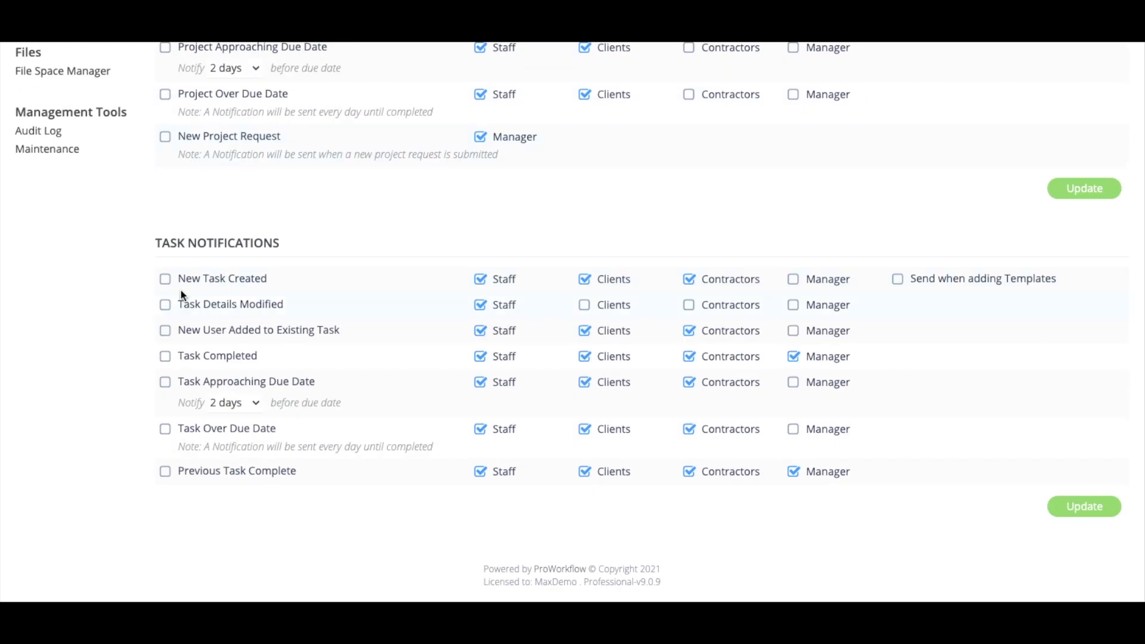
{"action": "scroll", "coordinate": [205, 475], "scroll_direction": "up", "scroll_amount": 1}
{"action": "scroll", "coordinate": [208, 478], "scroll_direction": "up", "scroll_amount": 2}
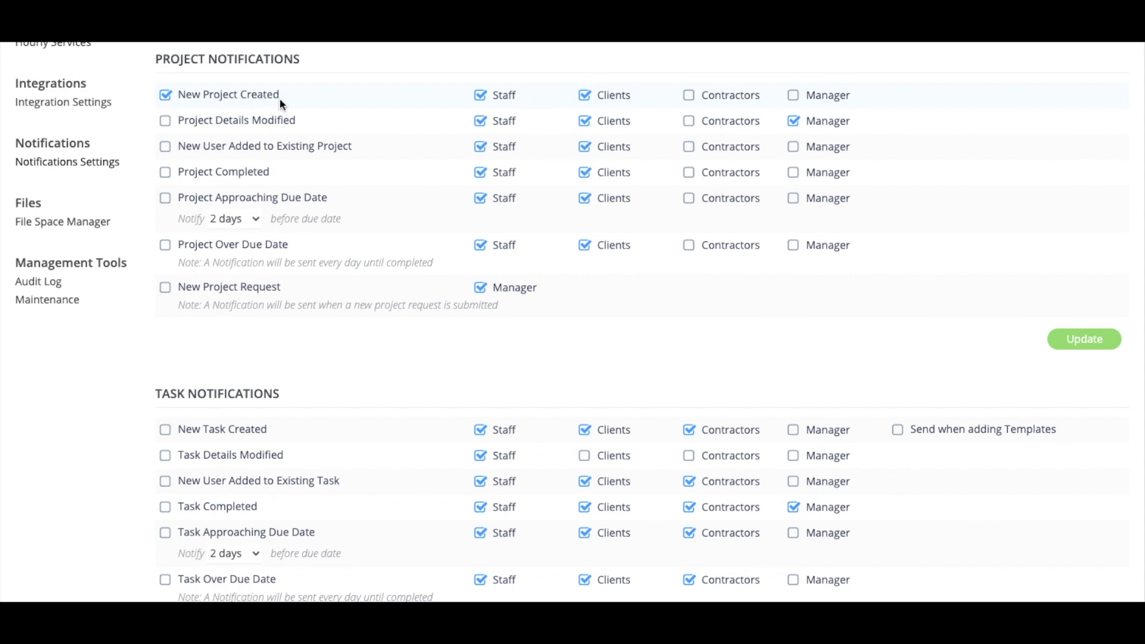
{"action": "left_click", "coordinate": [166, 95]}
Go to the Projects list showing 13 projects grouped by category
{"action": "scroll", "coordinate": [792, 332], "scroll_direction": "down", "scroll_amount": 3}
{"action": "scroll", "coordinate": [256, 305], "scroll_direction": "up", "scroll_amount": 10}
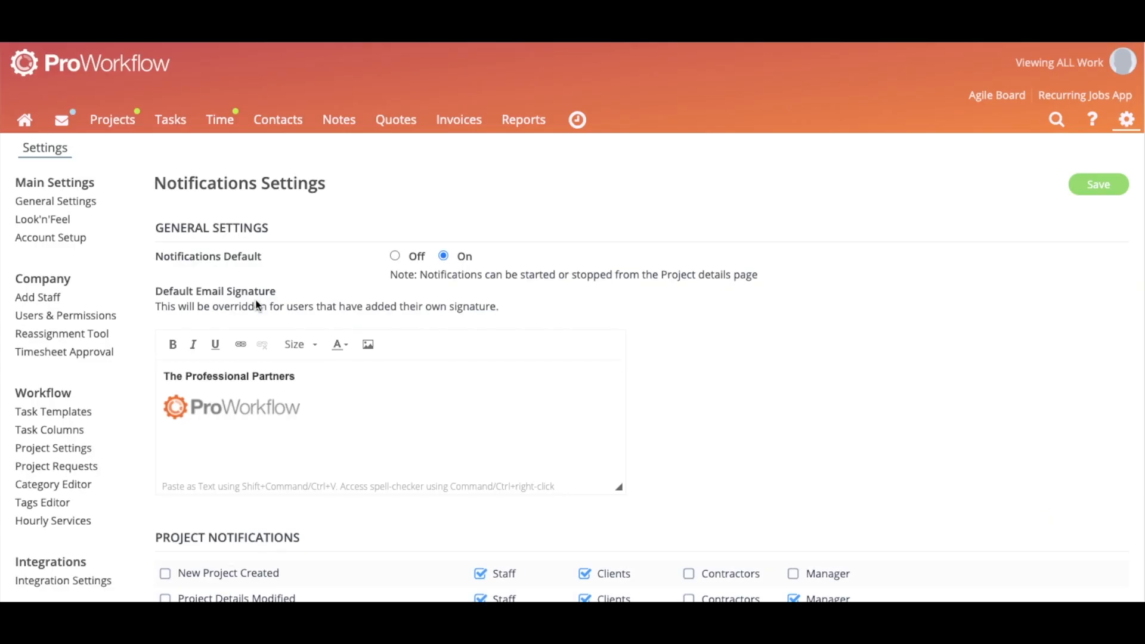
{"action": "left_click", "coordinate": [111, 122]}
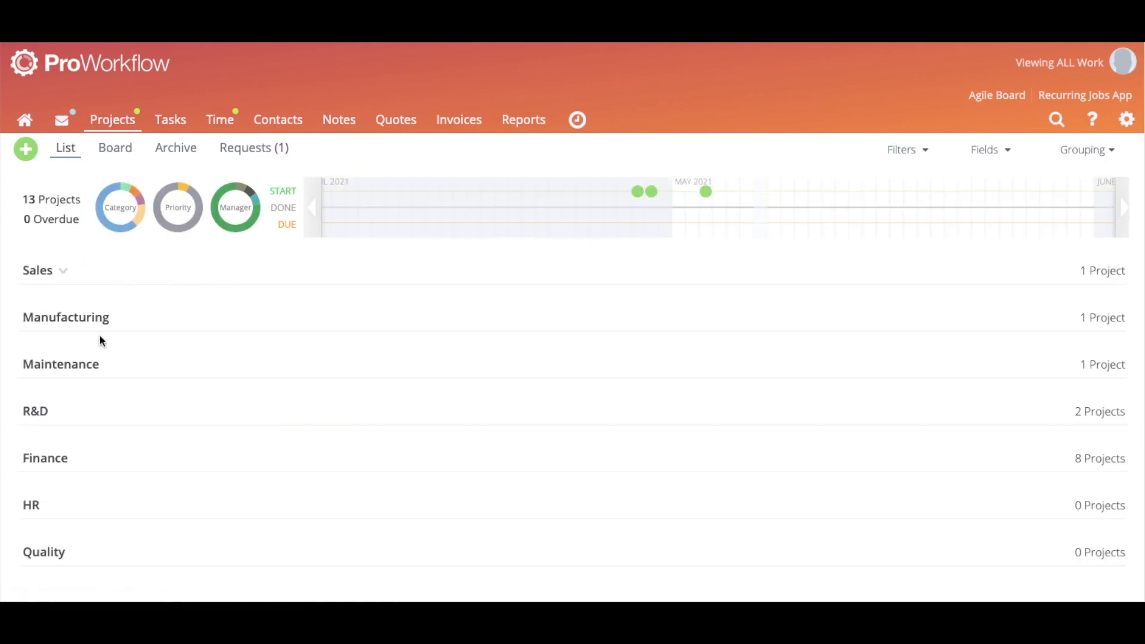
Expand the Sales and Manufacturing project groups, then switch to the Contacts list
{"action": "left_click", "coordinate": [142, 276]}
{"action": "scroll", "coordinate": [163, 304], "scroll_direction": "down", "scroll_amount": 1}
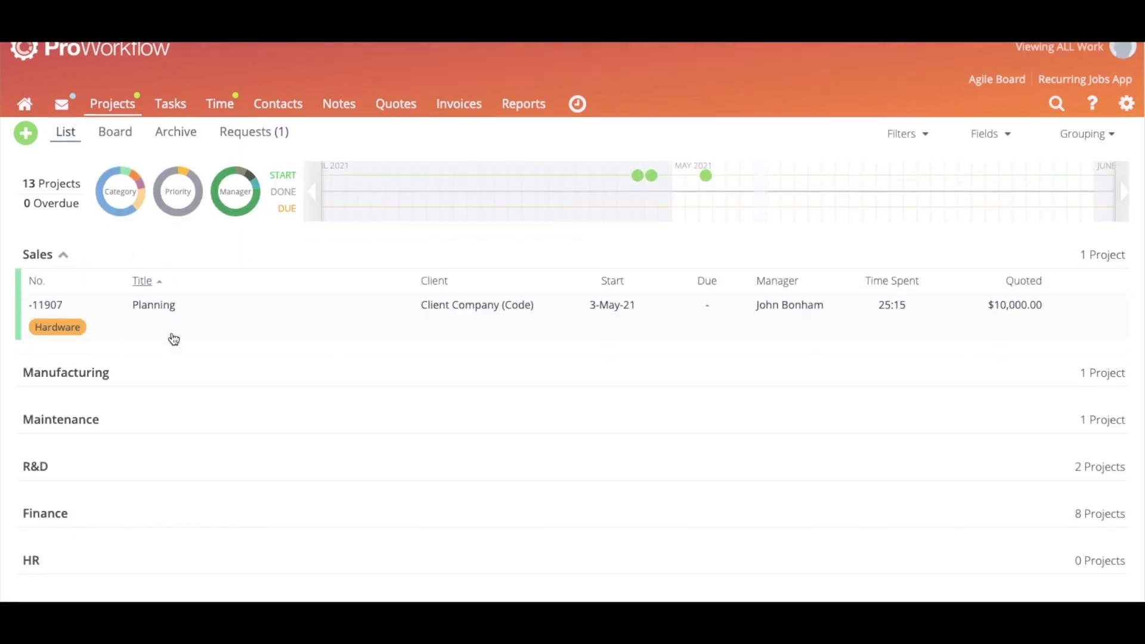
{"action": "left_click", "coordinate": [177, 368]}
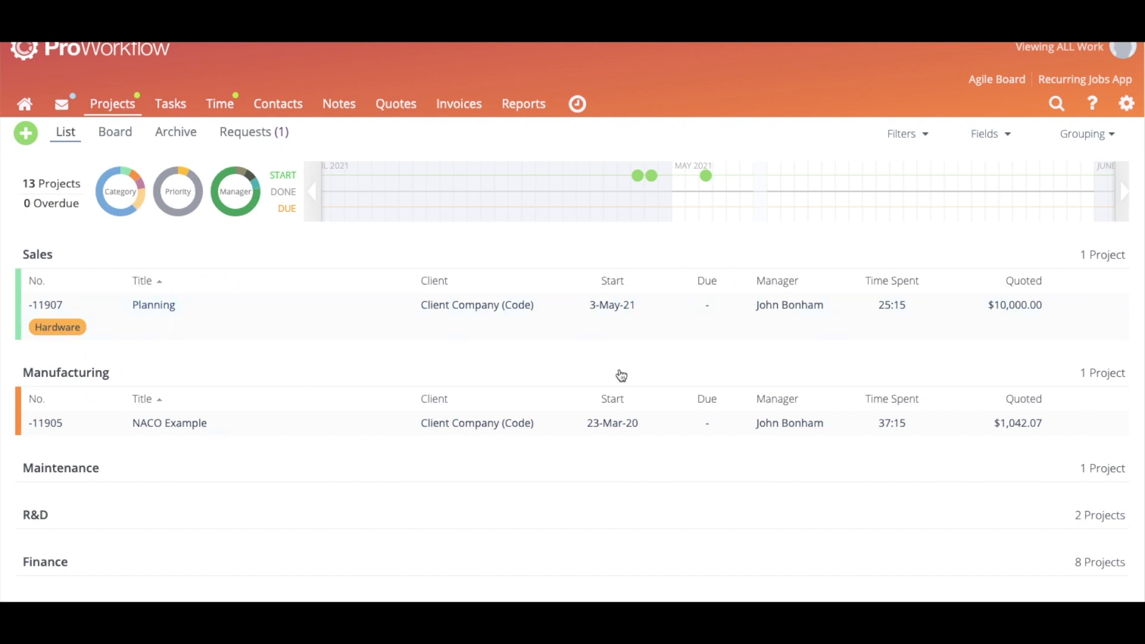
{"action": "scroll", "coordinate": [411, 346], "scroll_direction": "down", "scroll_amount": 1}
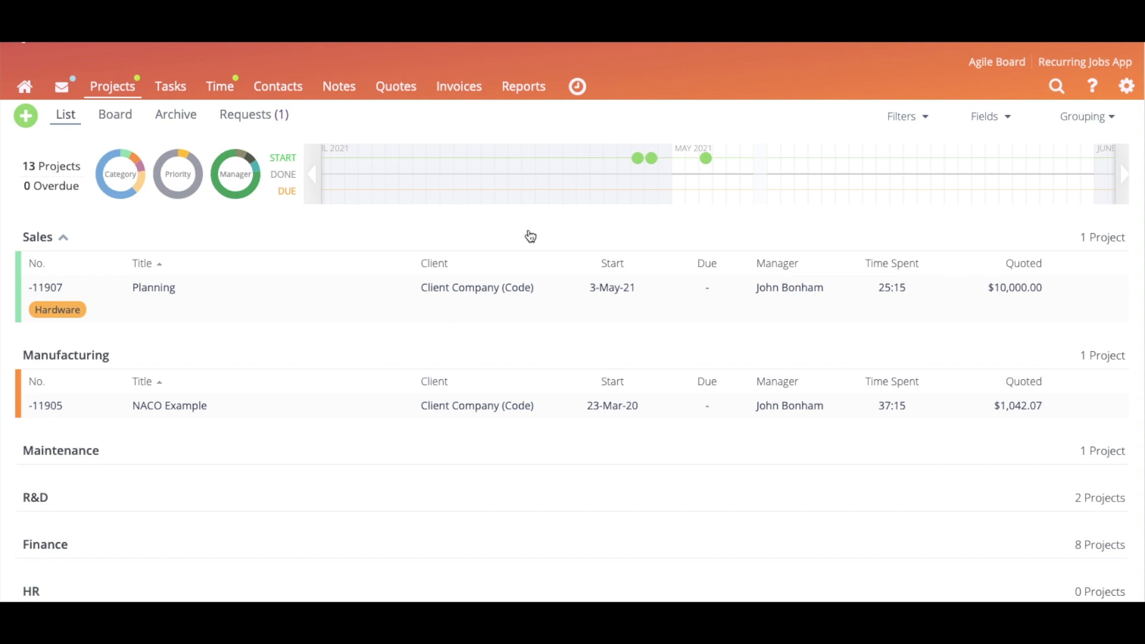
{"action": "left_click", "coordinate": [288, 89]}
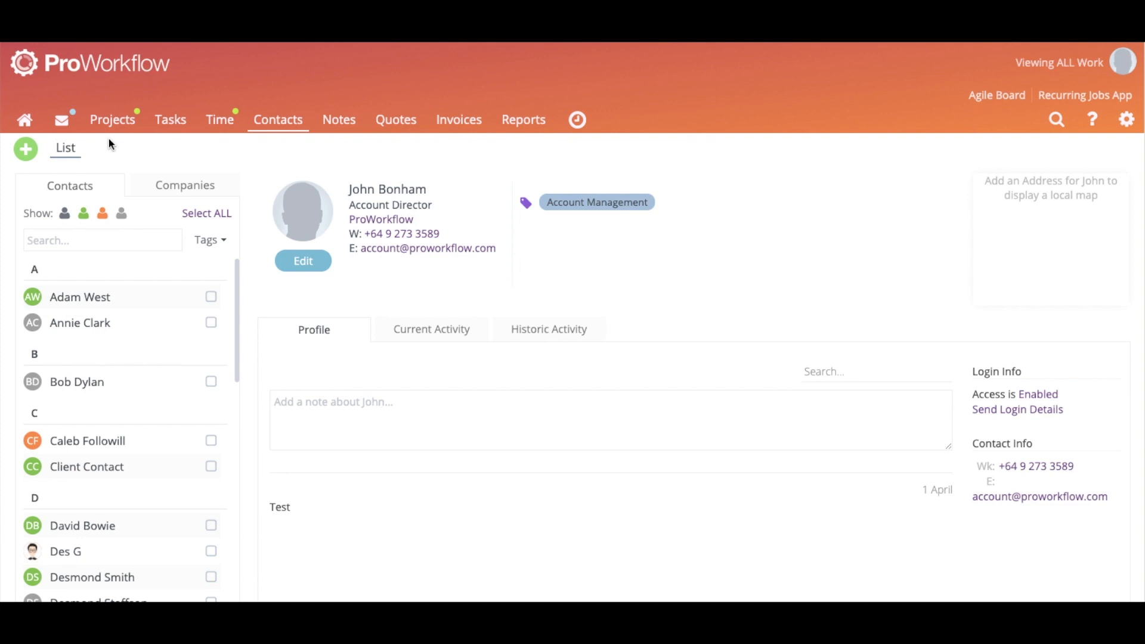
Toggle between the companies and people lists and view the second contact and Client Contact details
{"action": "left_click", "coordinate": [195, 187]}
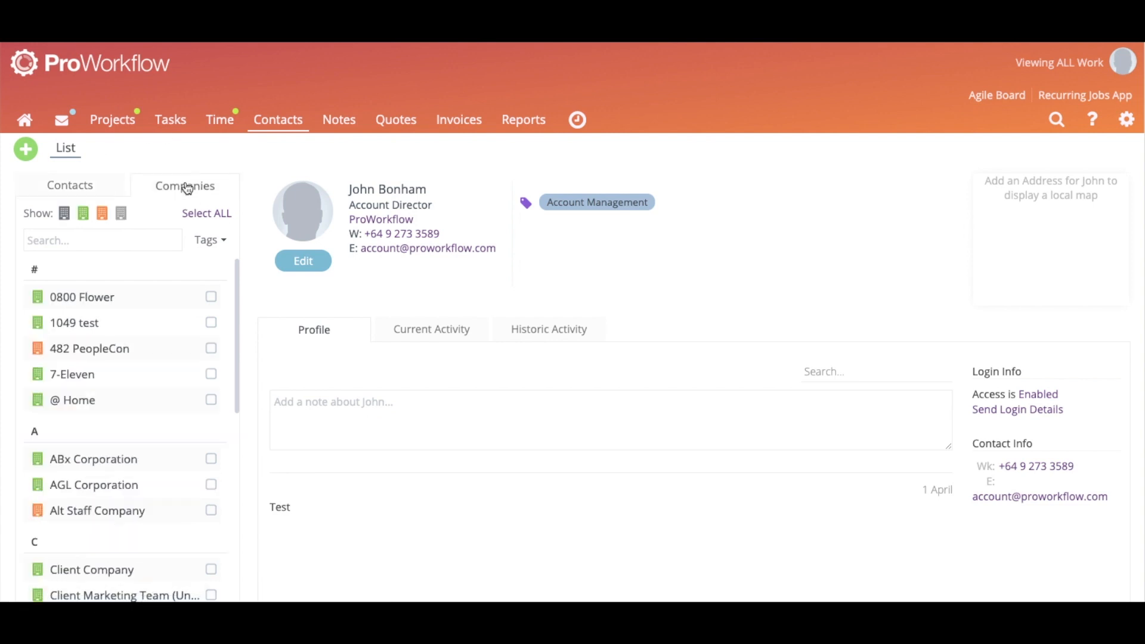
{"action": "left_click", "coordinate": [109, 190]}
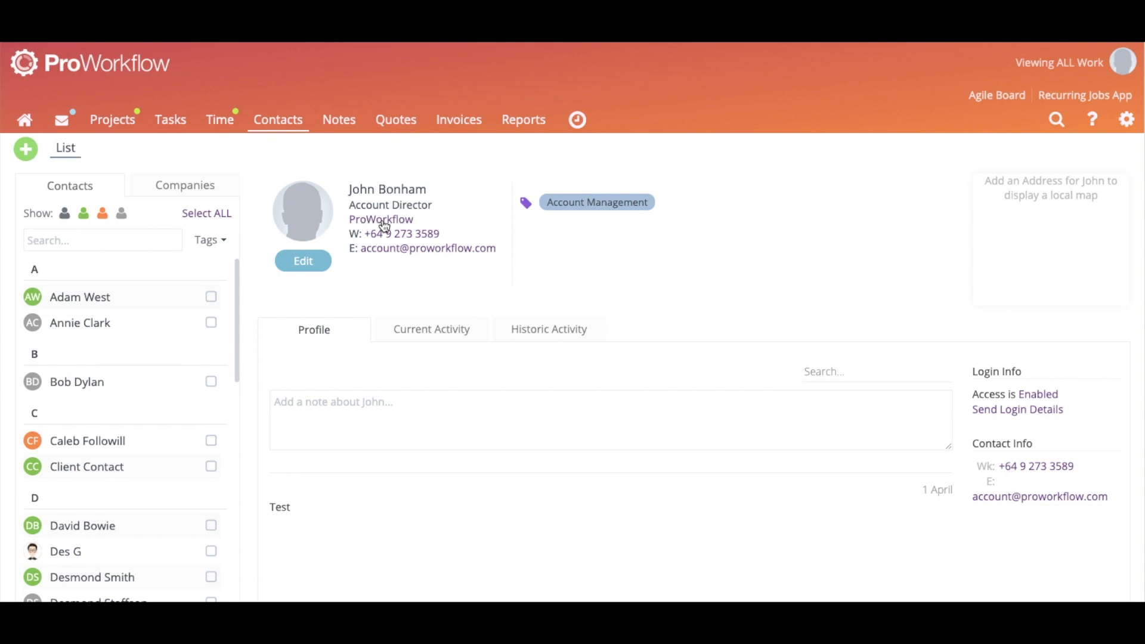
{"action": "left_click", "coordinate": [94, 323]}
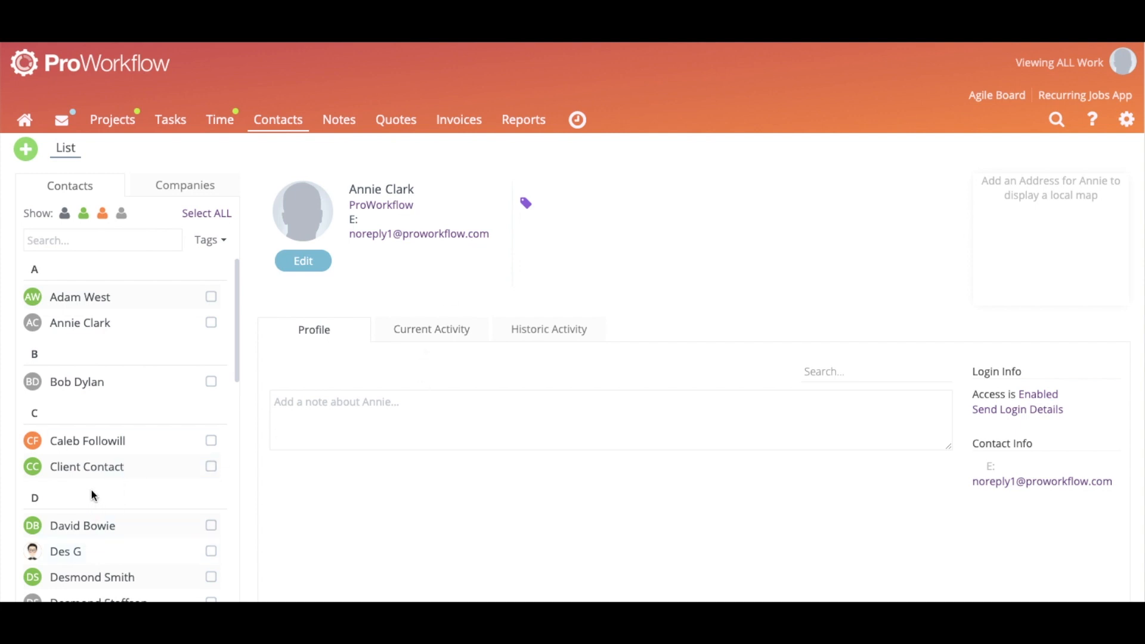
{"action": "left_click", "coordinate": [60, 471]}
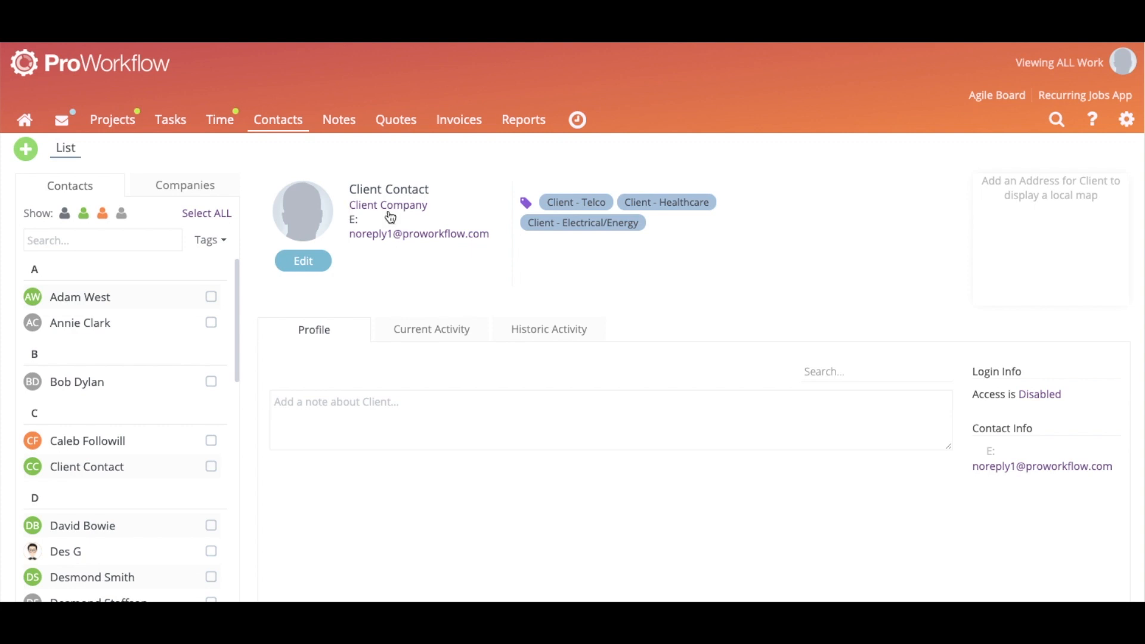
Open the 1049 test company's first contact and filter the list to client contacts only
{"action": "left_click", "coordinate": [143, 189]}
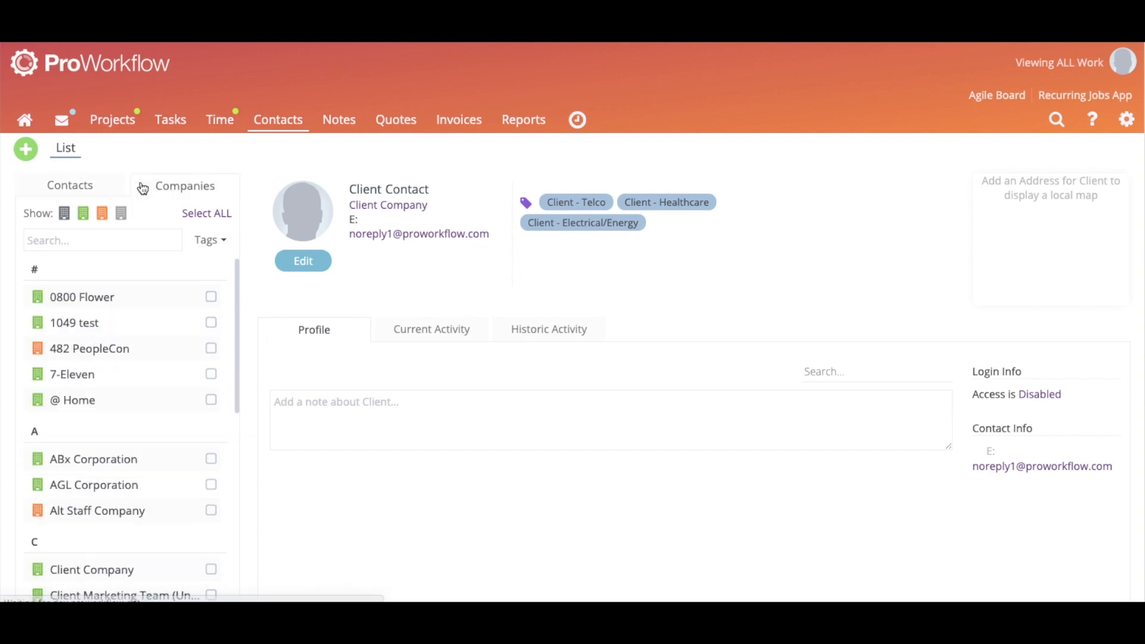
{"action": "left_click", "coordinate": [110, 323]}
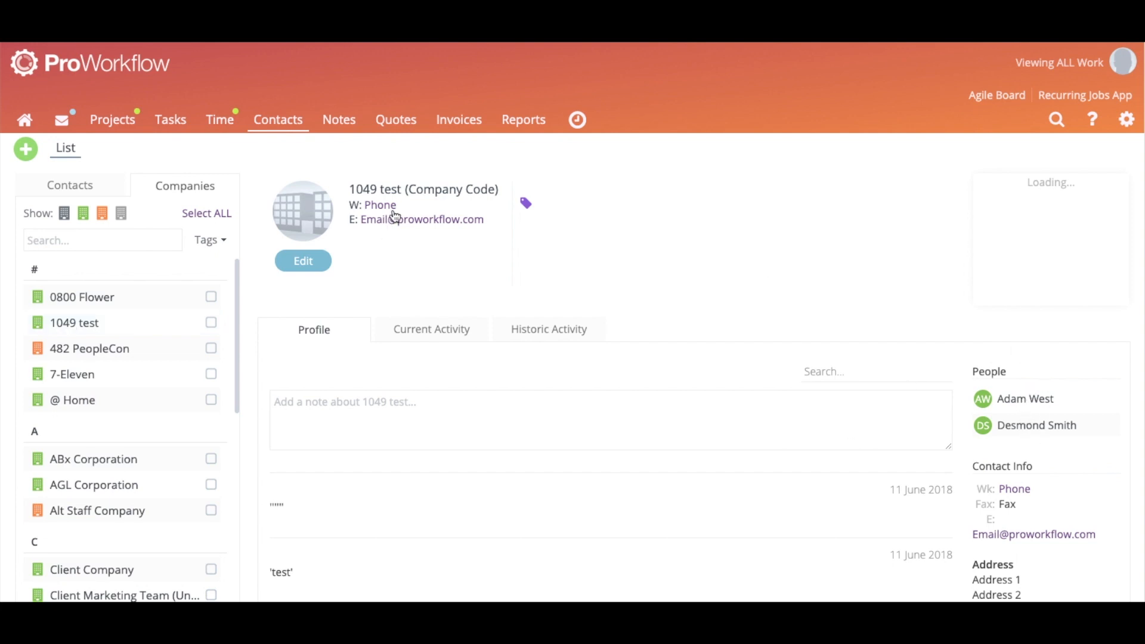
{"action": "left_click", "coordinate": [1010, 399]}
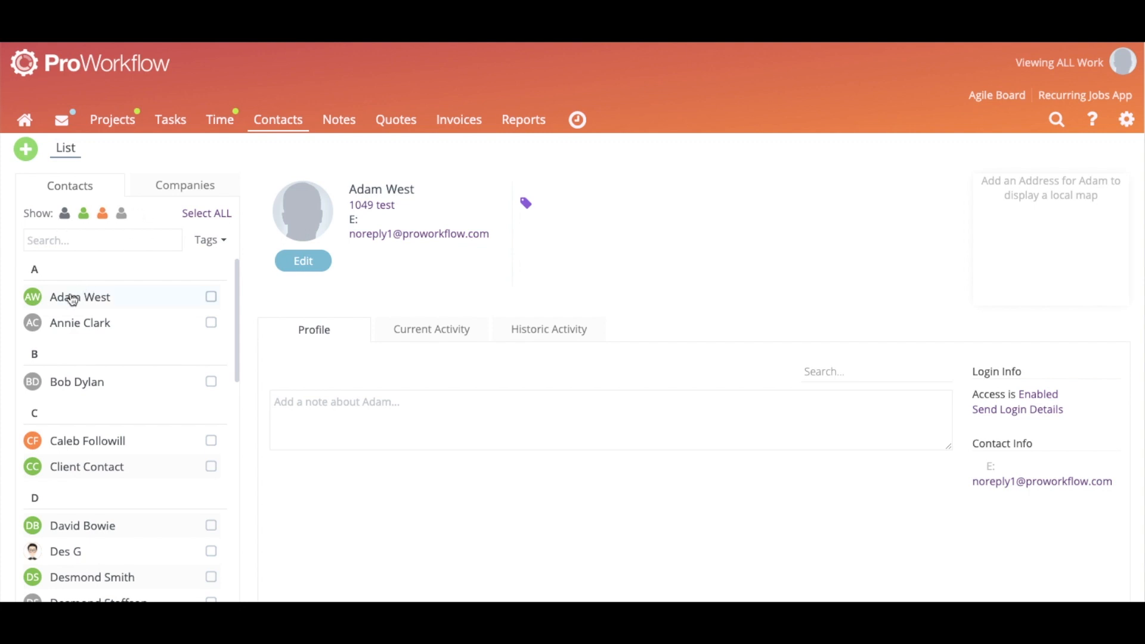
{"action": "left_click", "coordinate": [84, 220]}
Cycle through each contact-type filter, restore the all-contacts view, and begin a note on the contact
{"action": "left_click", "coordinate": [65, 214]}
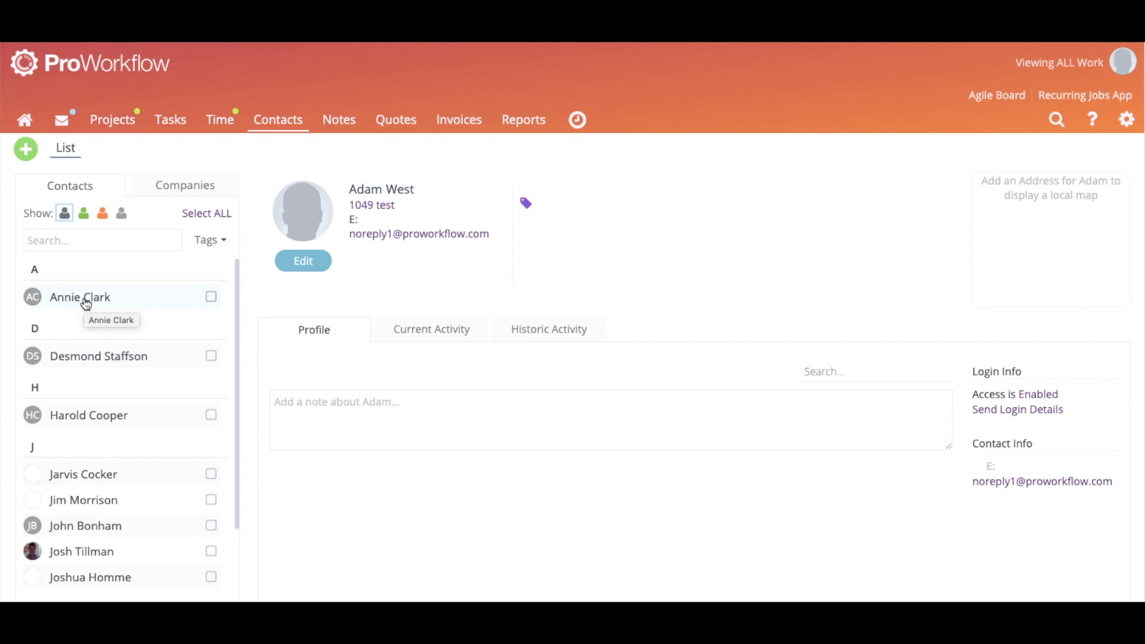
{"action": "double_click", "coordinate": [102, 213]}
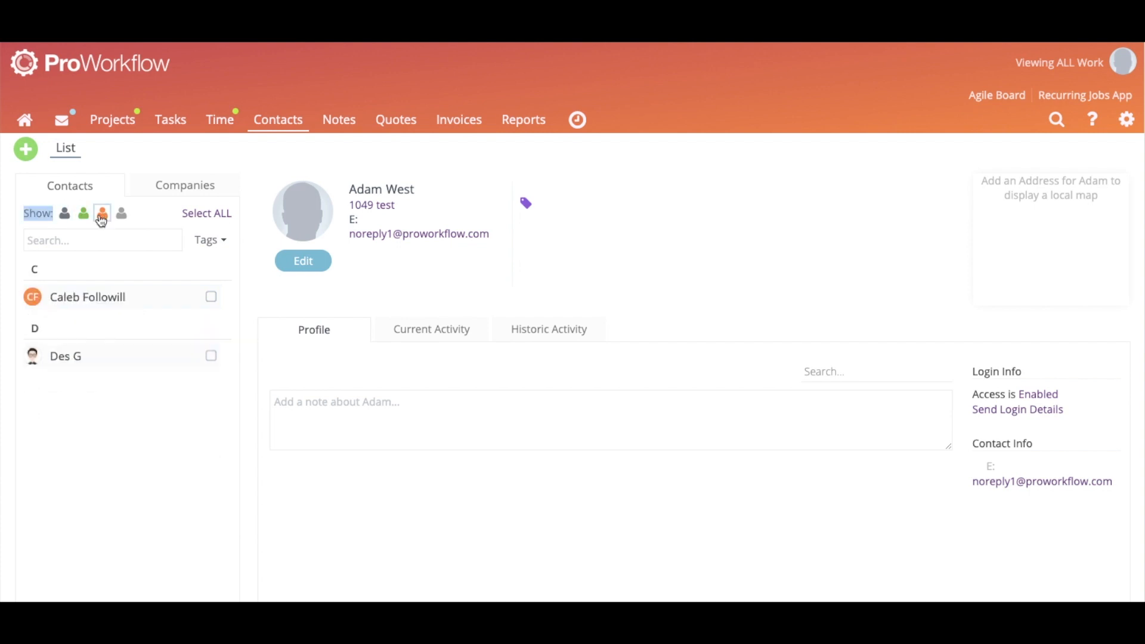
{"action": "left_click", "coordinate": [161, 214]}
{"action": "left_click", "coordinate": [122, 214]}
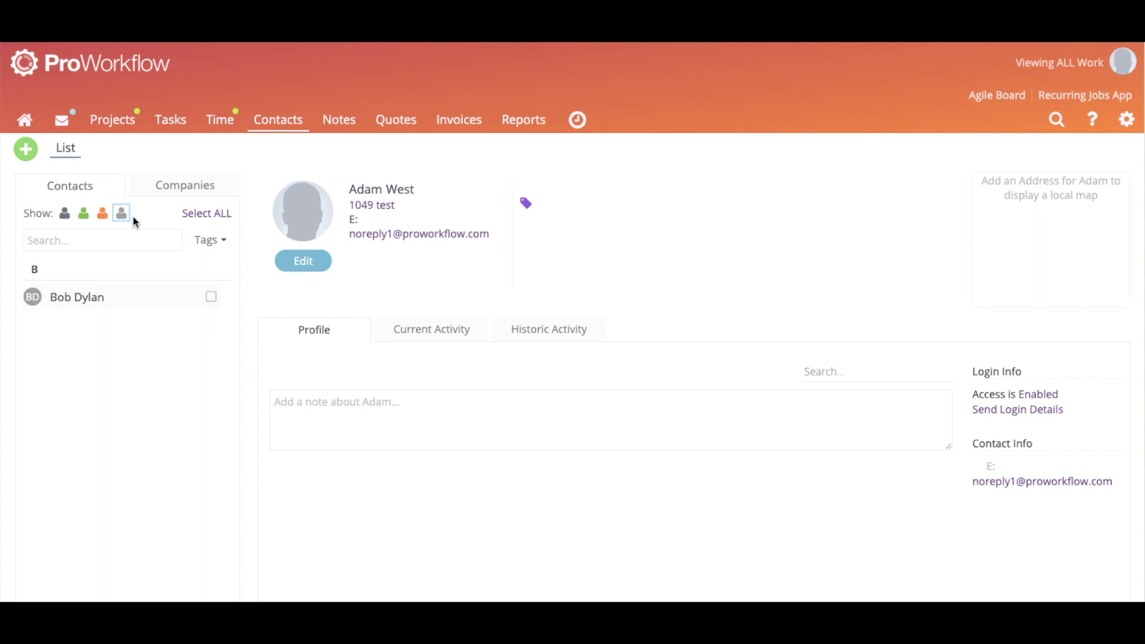
{"action": "left_click", "coordinate": [65, 216]}
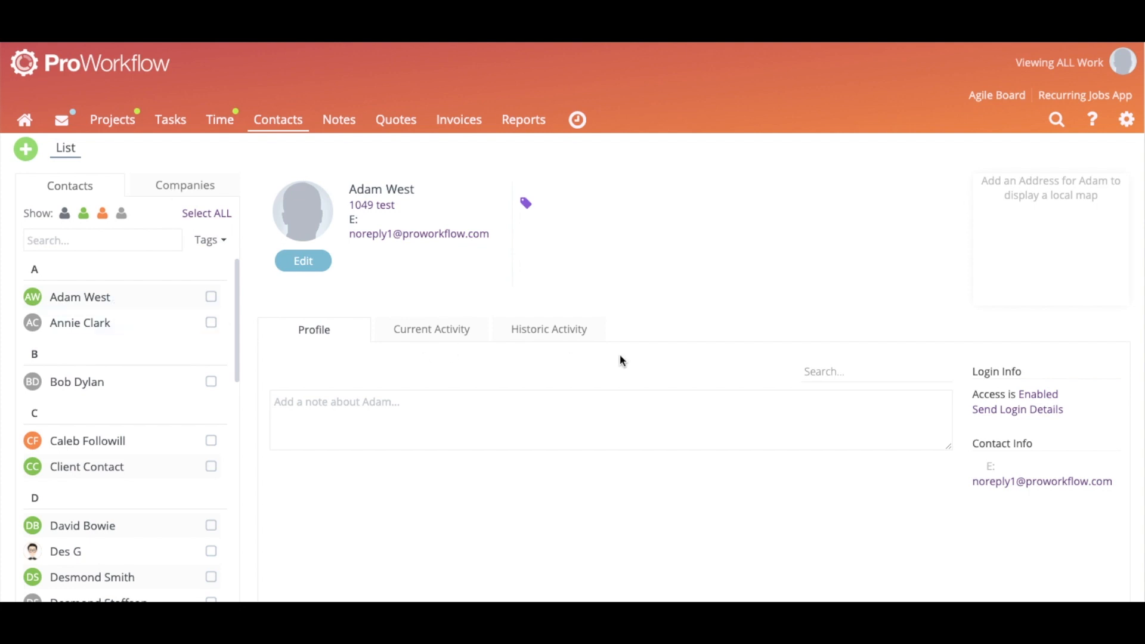
{"action": "left_click", "coordinate": [389, 403]}
{"action": "left_click", "coordinate": [636, 470]}
{"action": "left_click", "coordinate": [438, 330]}
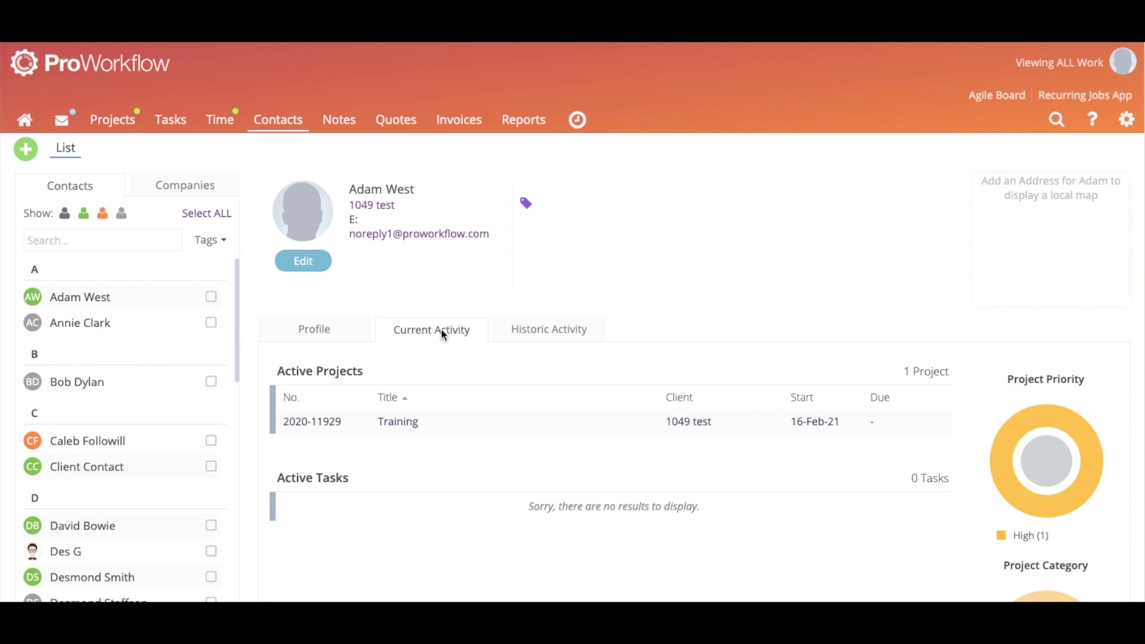
{"action": "left_click", "coordinate": [577, 329]}
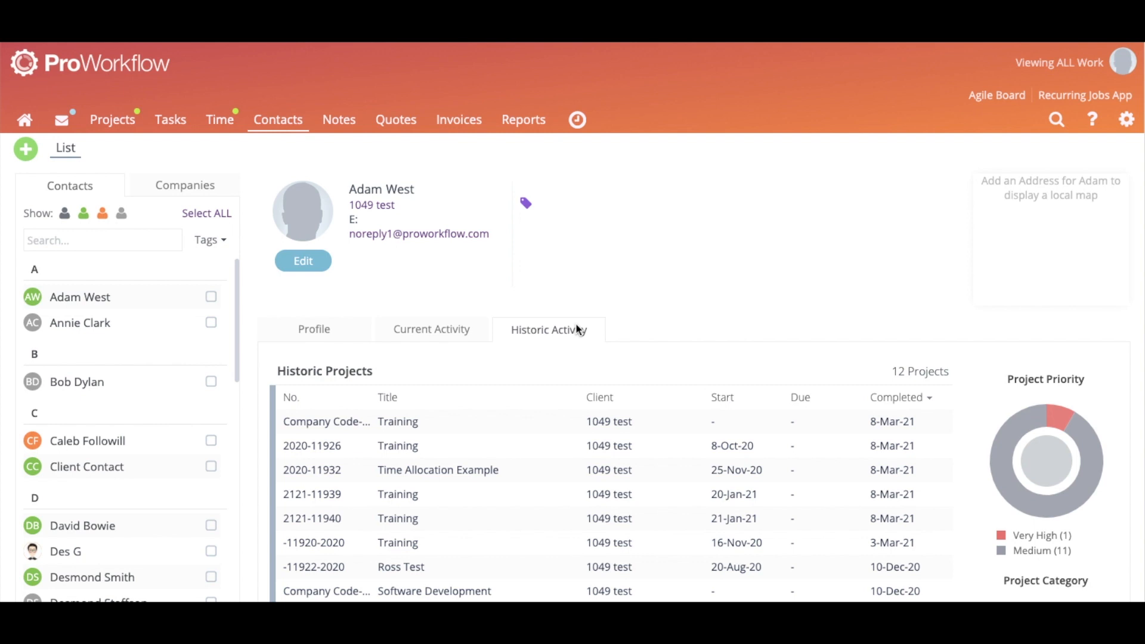
{"action": "scroll", "coordinate": [1037, 229], "scroll_direction": "down", "scroll_amount": 2}
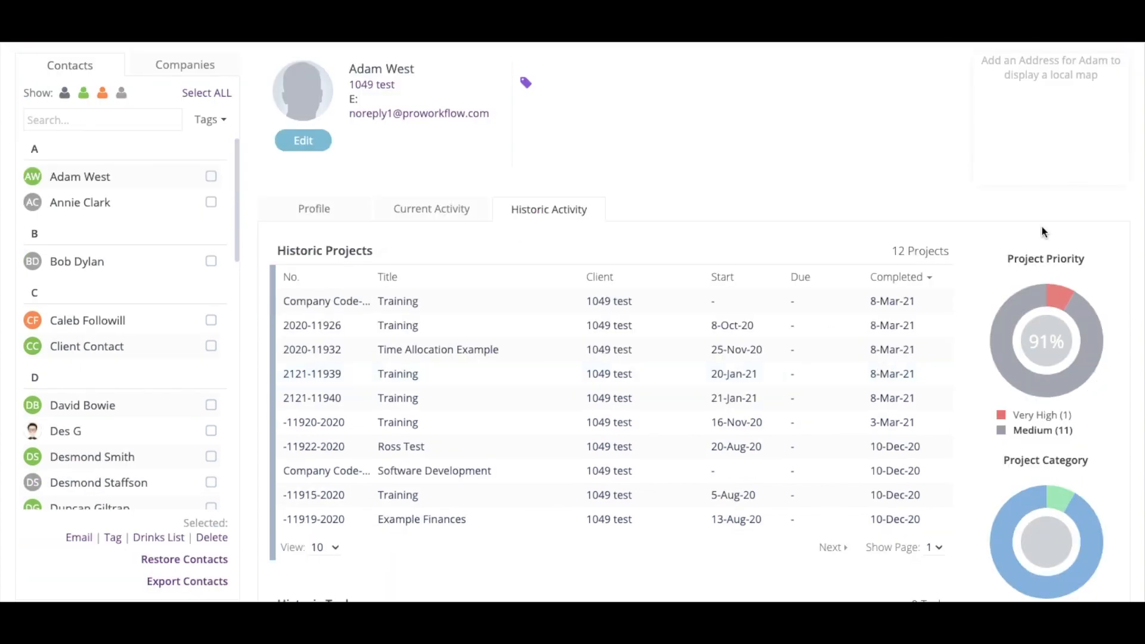
{"action": "scroll", "coordinate": [1029, 505], "scroll_direction": "down", "scroll_amount": 1}
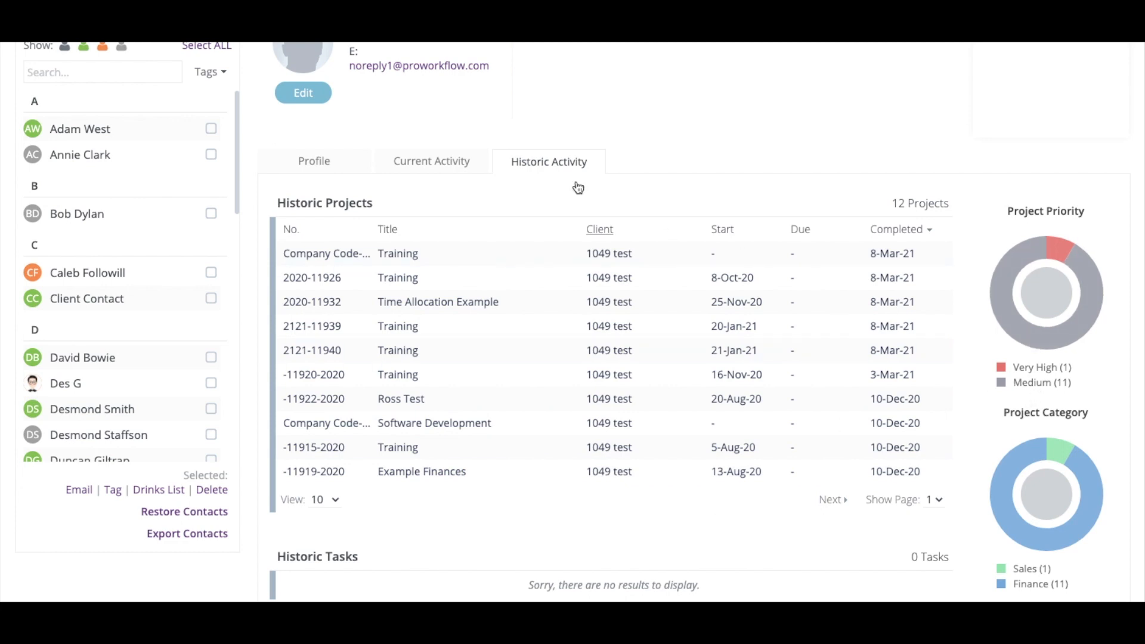
{"action": "scroll", "coordinate": [665, 222], "scroll_direction": "up", "scroll_amount": 2}
{"action": "left_click", "coordinate": [302, 273]}
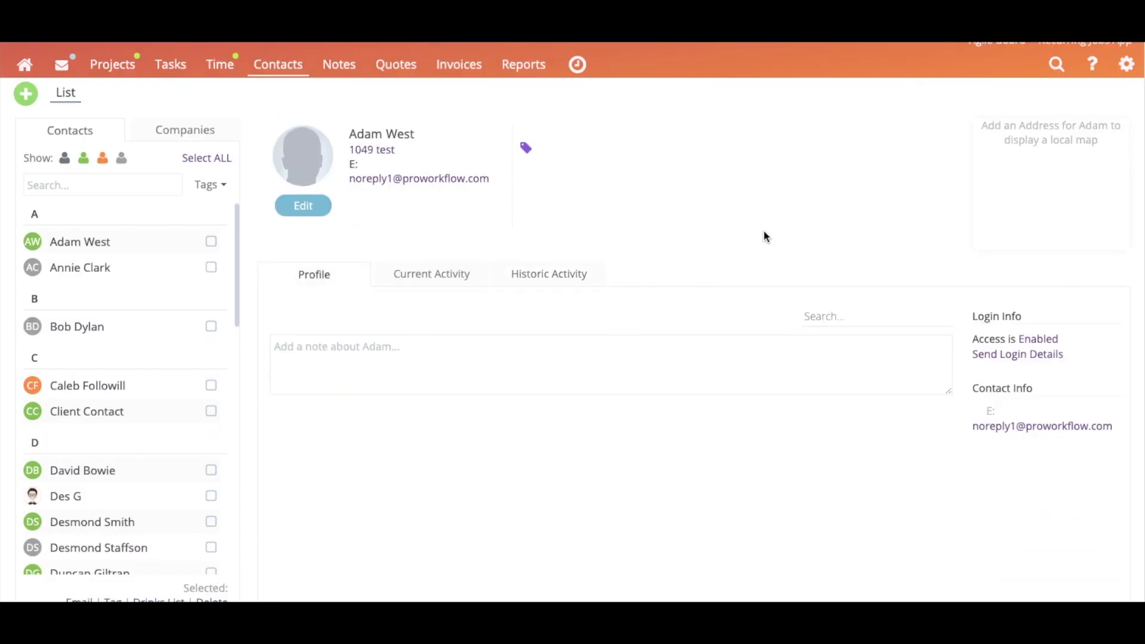
{"action": "scroll", "coordinate": [763, 232], "scroll_direction": "up", "scroll_amount": 1}
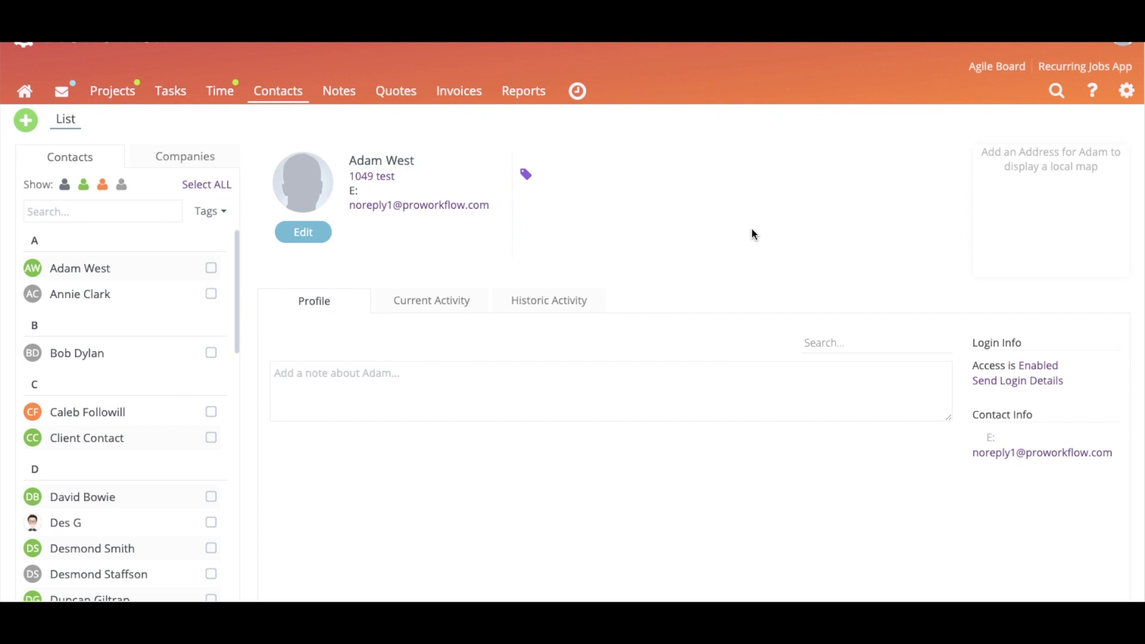
{"action": "scroll", "coordinate": [687, 204], "scroll_direction": "up", "scroll_amount": 1}
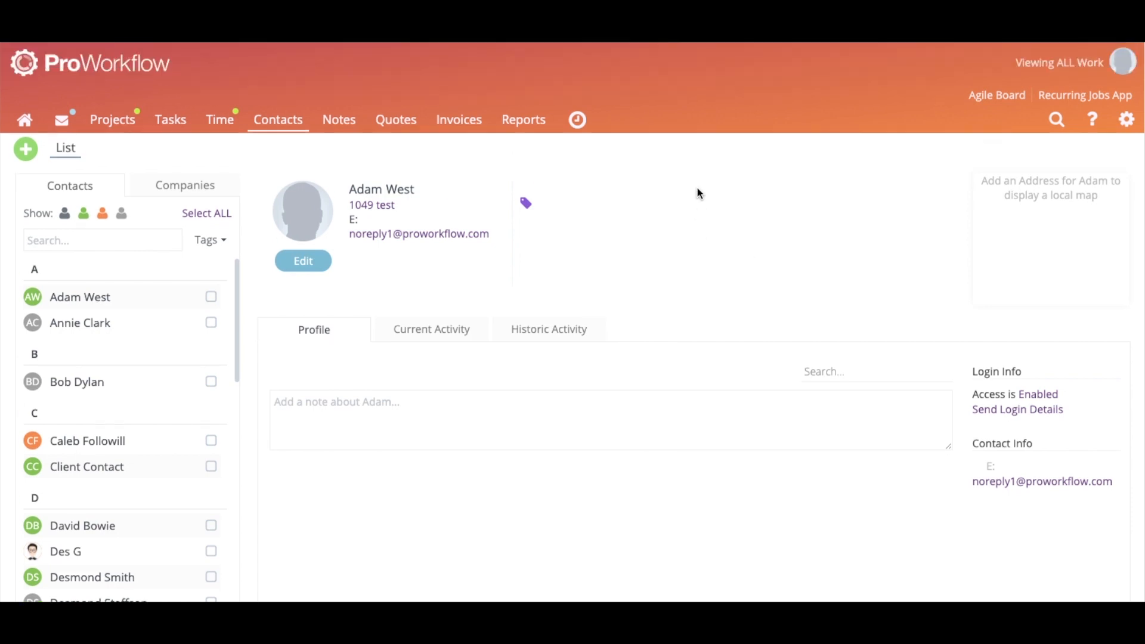
{"action": "left_click", "coordinate": [26, 156]}
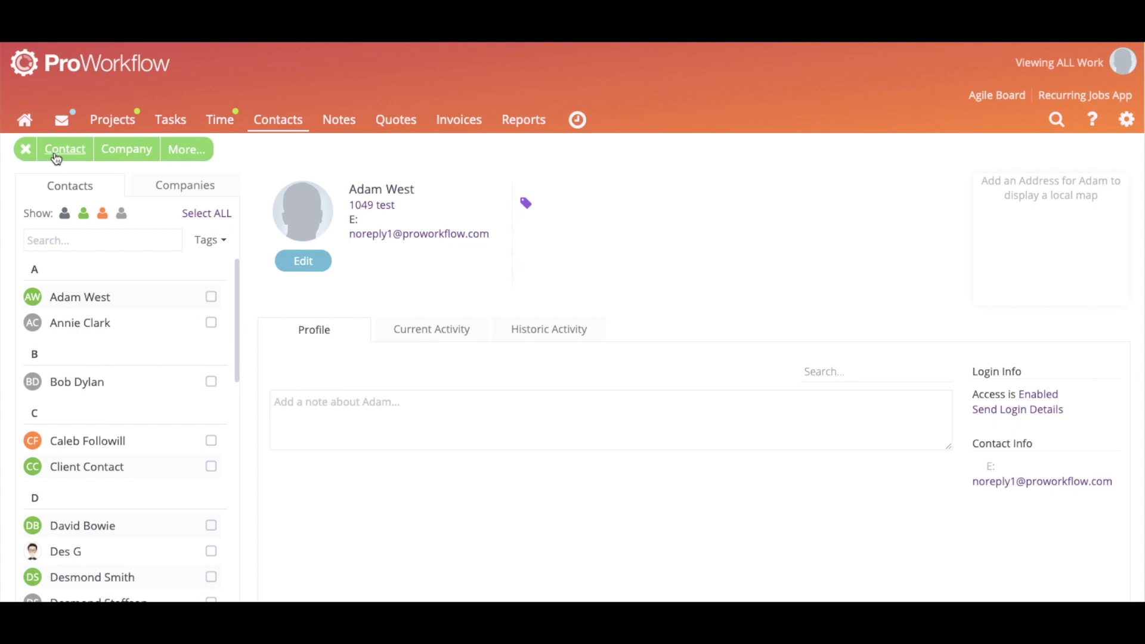
{"action": "left_click", "coordinate": [58, 156]}
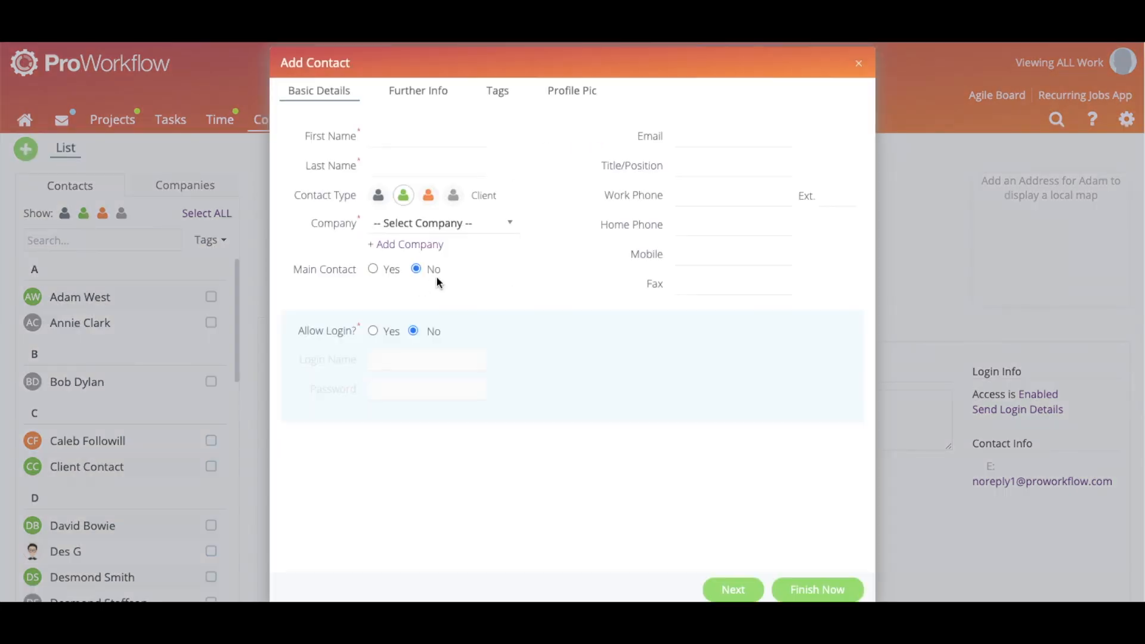
{"action": "left_click", "coordinate": [407, 161]}
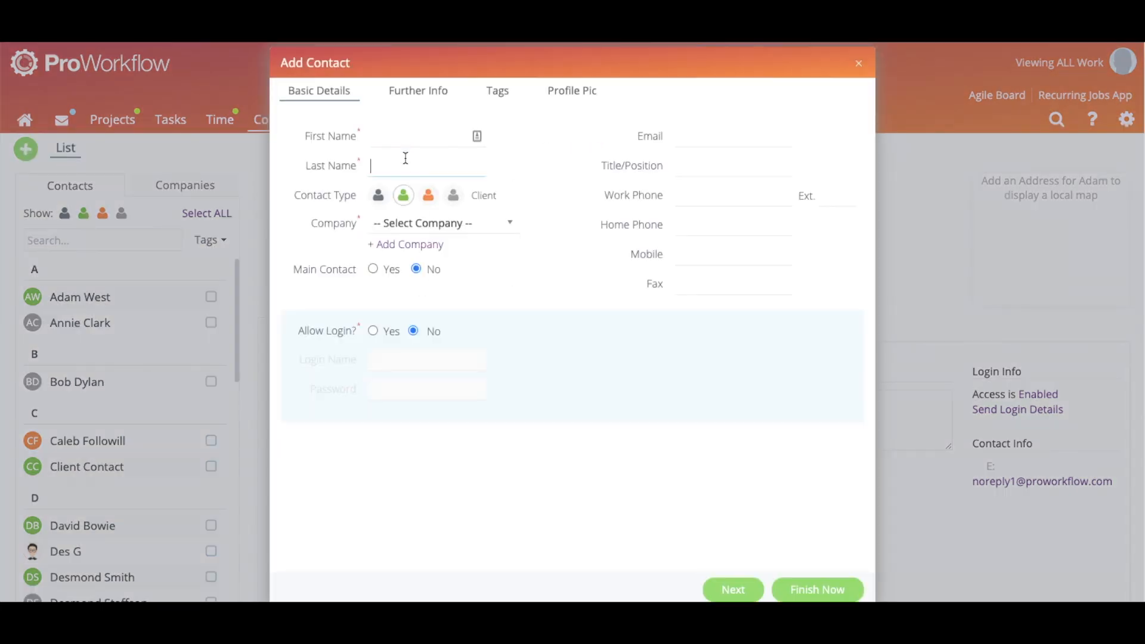
{"action": "left_click", "coordinate": [402, 225]}
{"action": "left_click", "coordinate": [717, 134]}
{"action": "left_click", "coordinate": [426, 138]}
{"action": "key", "text": "BackSpace"}
{"action": "key", "text": "BackSpace"}
{"action": "key", "text": "Tab"}
{"action": "left_click", "coordinate": [504, 231]}
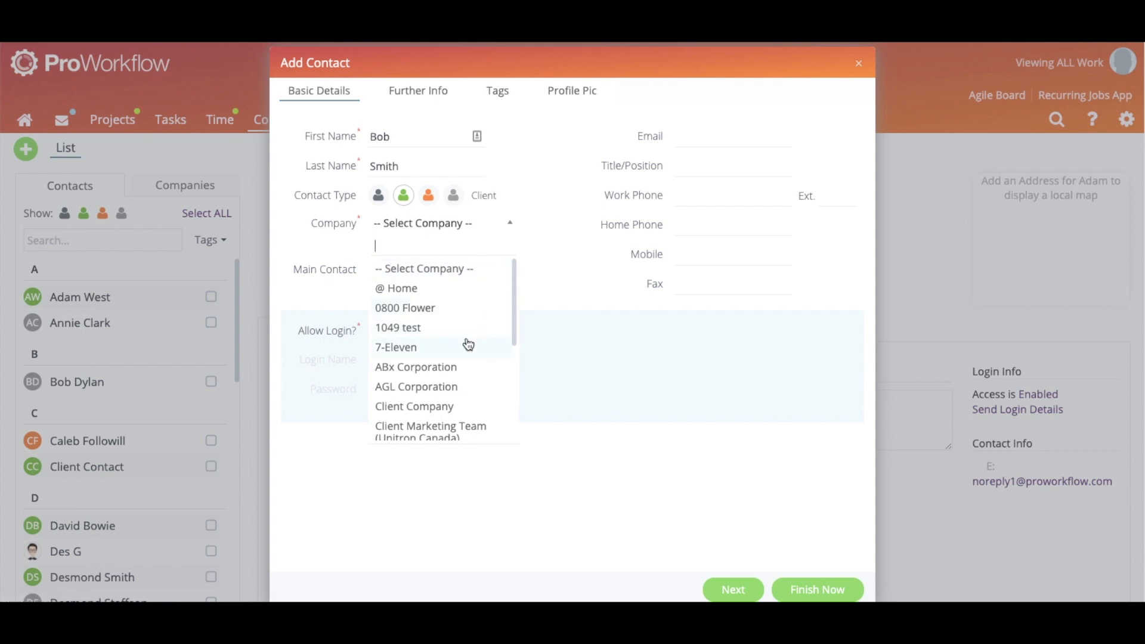
{"action": "left_click", "coordinate": [480, 388]}
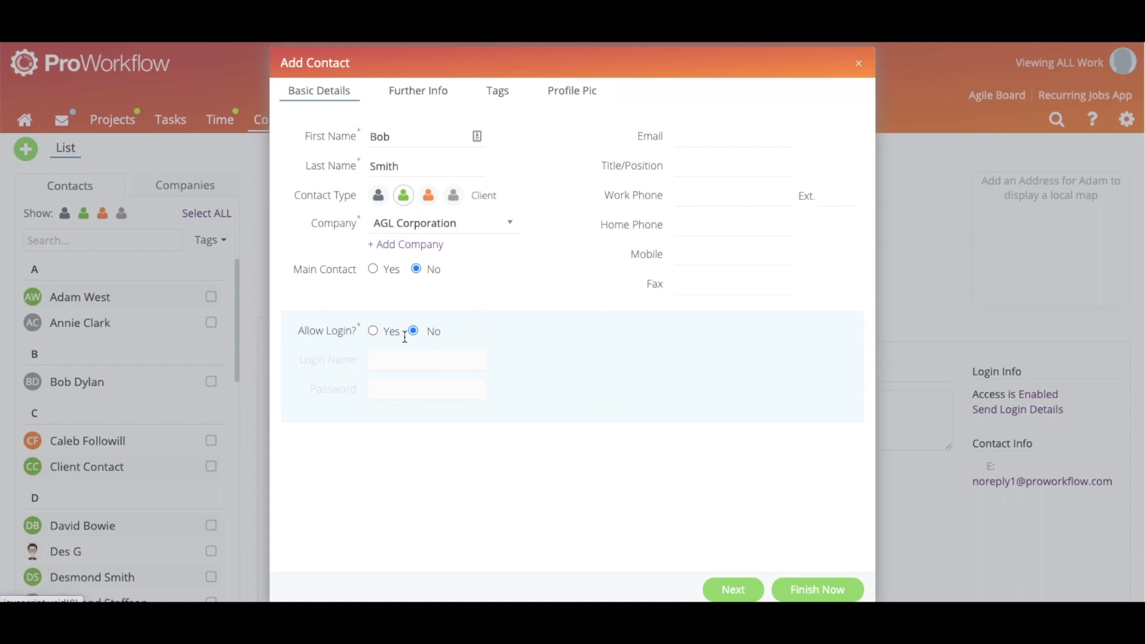
{"action": "left_click", "coordinate": [374, 330]}
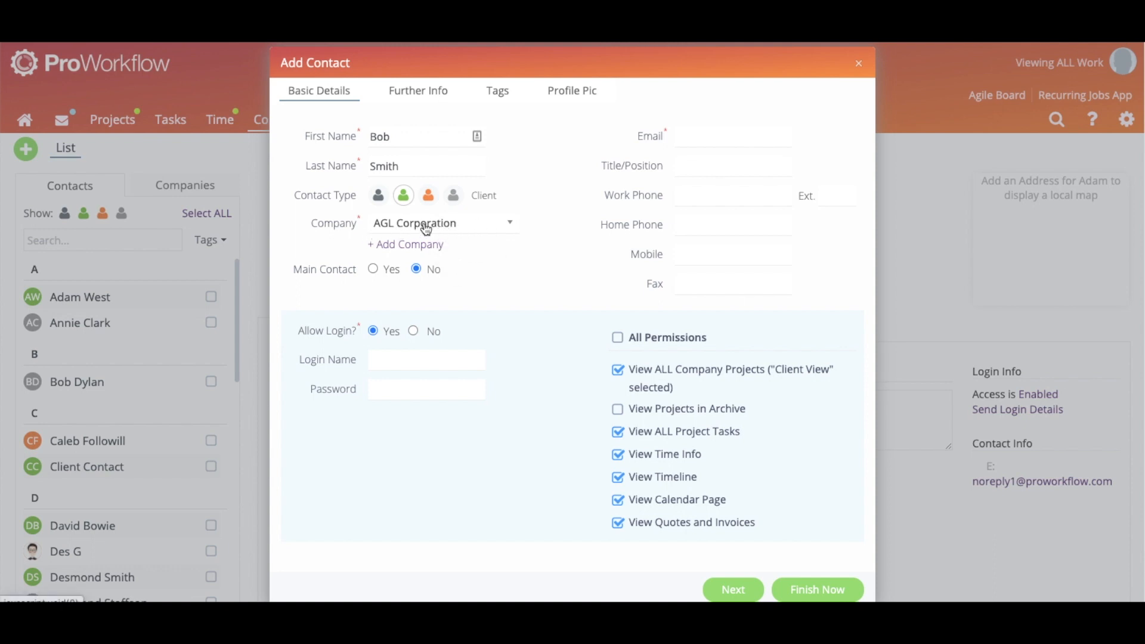
{"action": "left_click", "coordinate": [450, 227]}
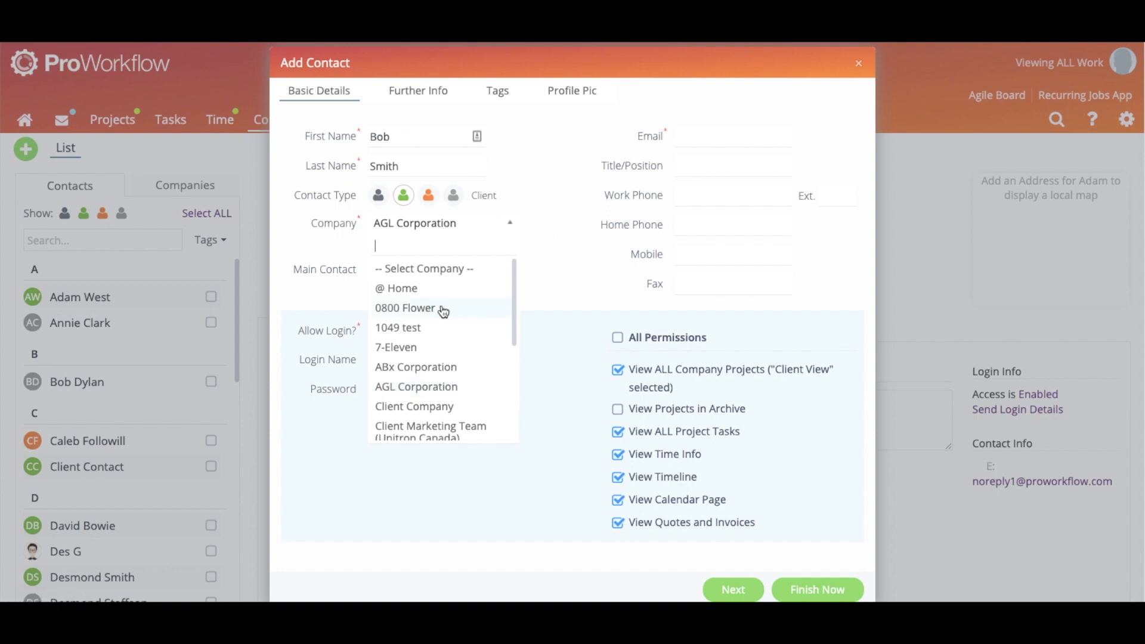
{"action": "left_click", "coordinate": [577, 291]}
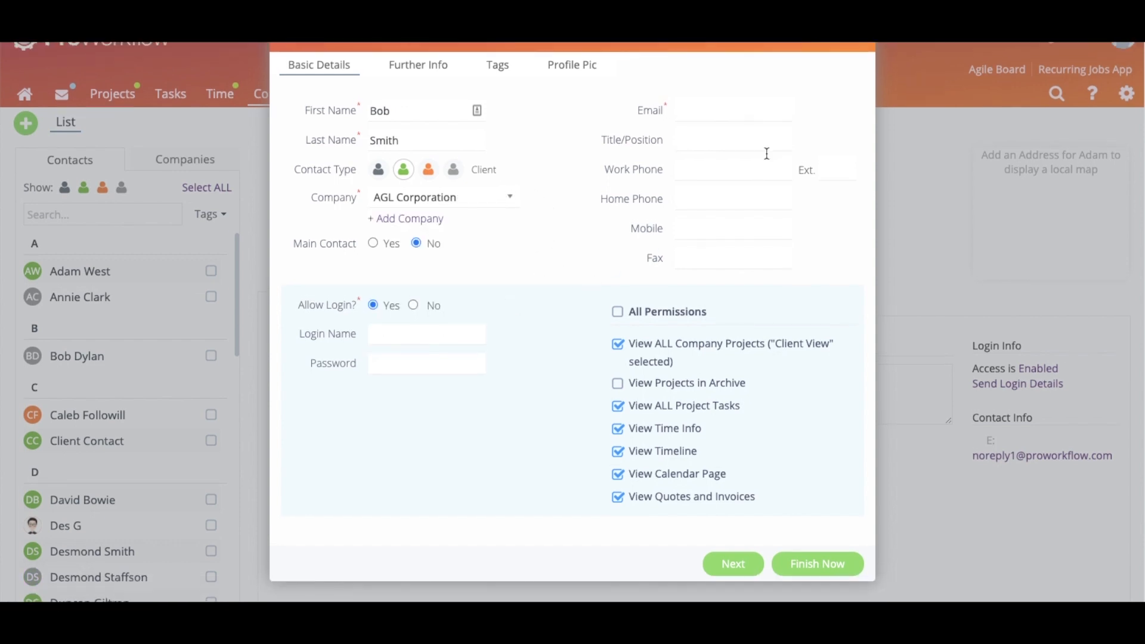
{"action": "left_click", "coordinate": [703, 141]}
{"action": "type", "text": "noreply@email.com"}
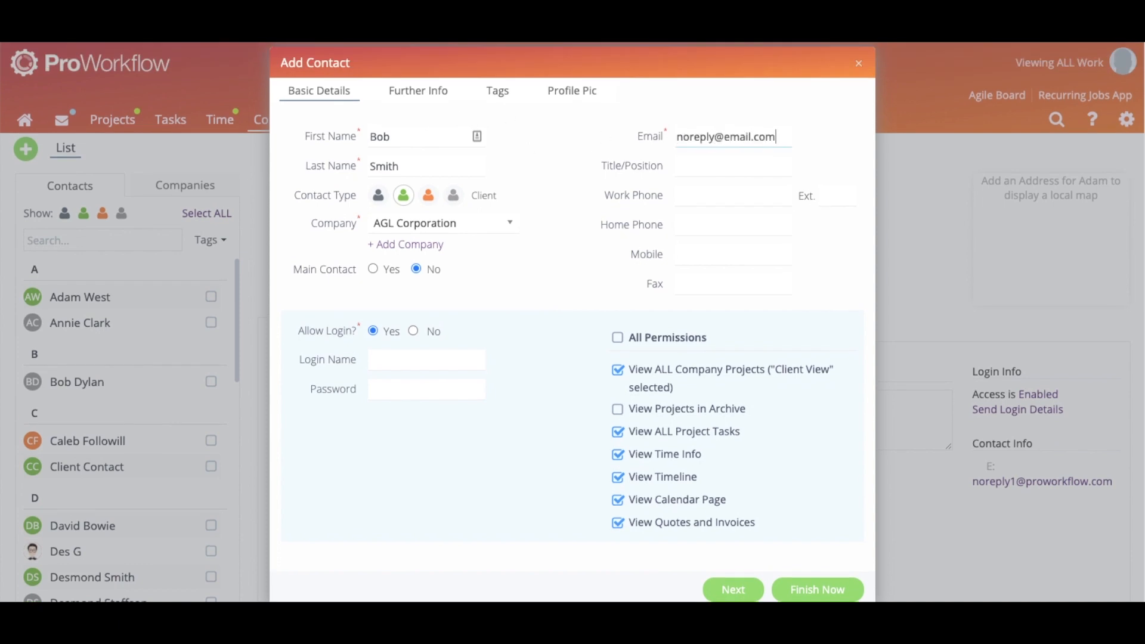
{"action": "left_click", "coordinate": [417, 100]}
{"action": "left_click", "coordinate": [413, 331]}
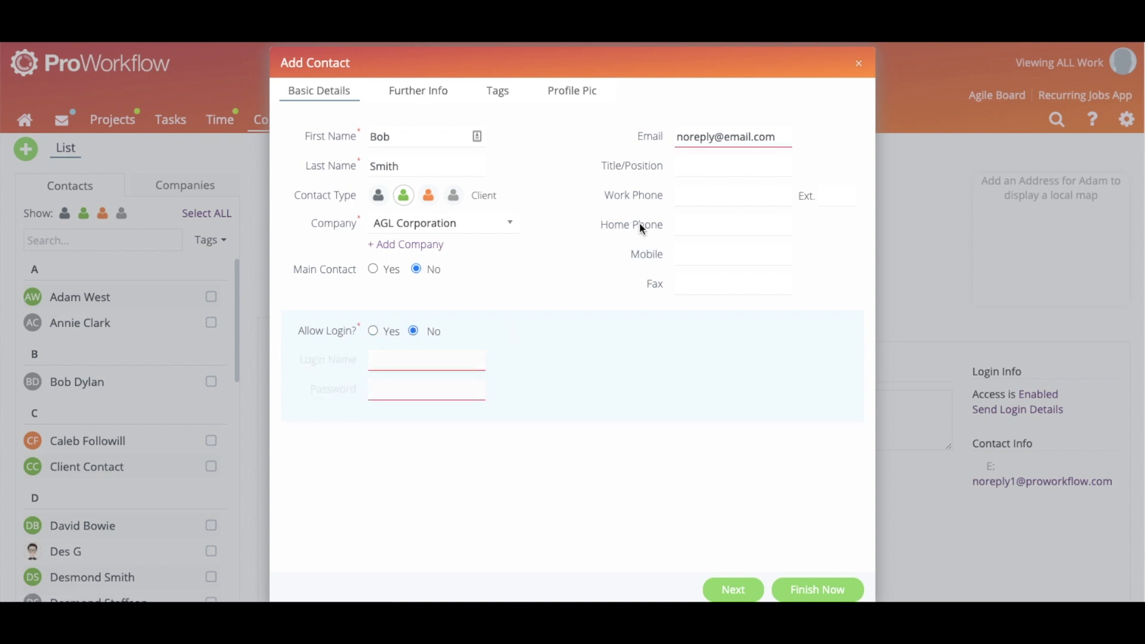
{"action": "left_click", "coordinate": [420, 95]}
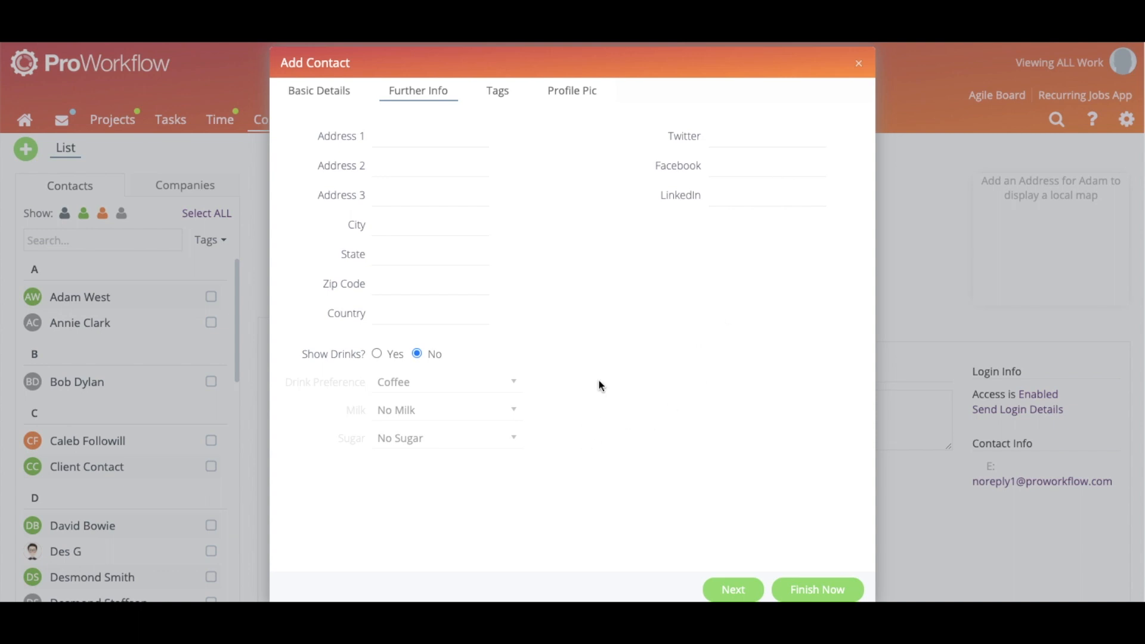
{"action": "left_click", "coordinate": [497, 92]}
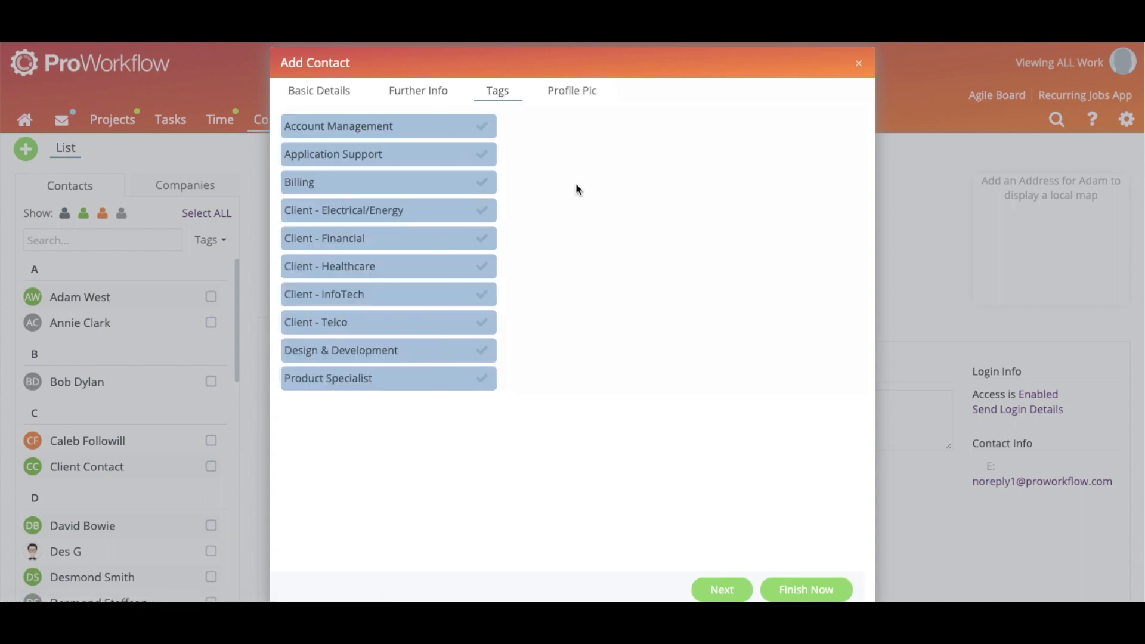
{"action": "left_click", "coordinate": [573, 100]}
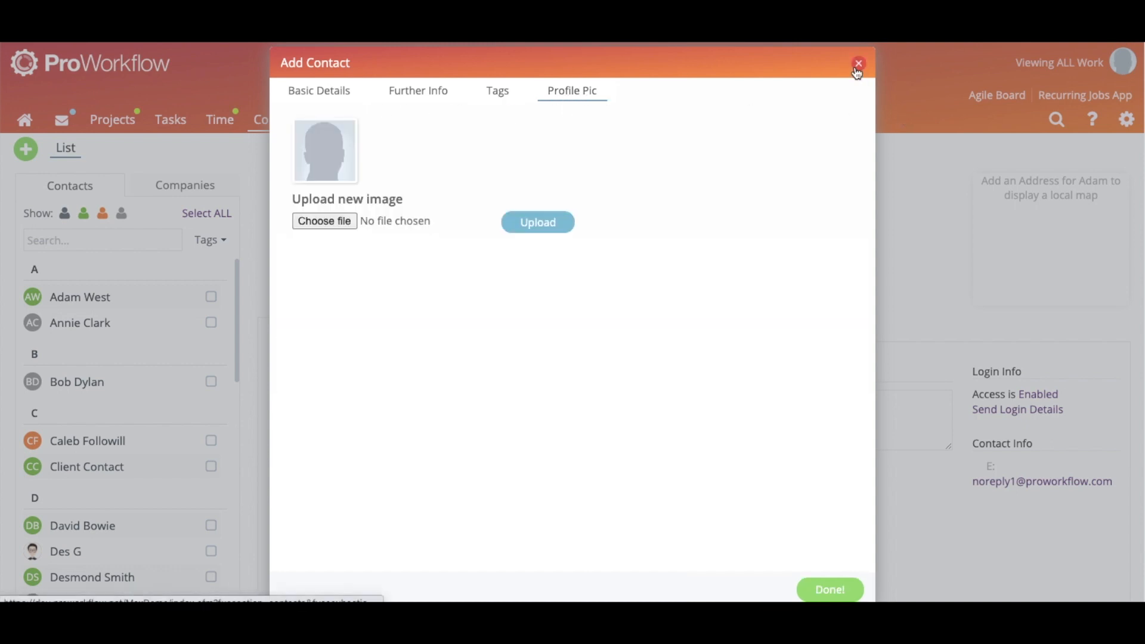
{"action": "left_click", "coordinate": [858, 64]}
{"action": "mouse_move", "coordinate": [26, 149]}
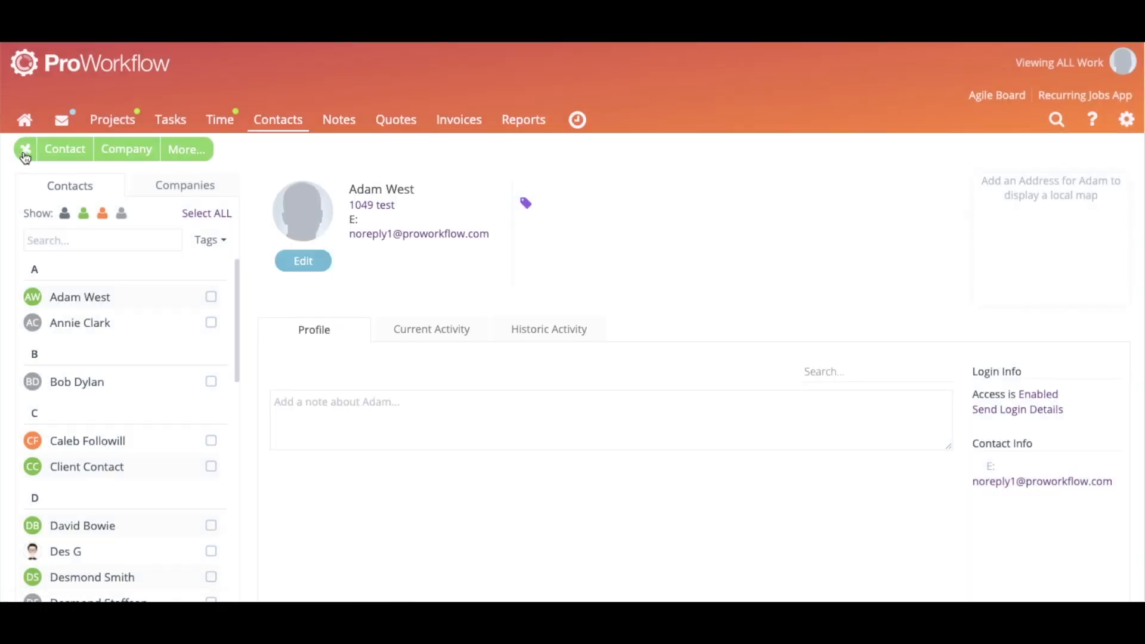
{"action": "left_click", "coordinate": [122, 148]}
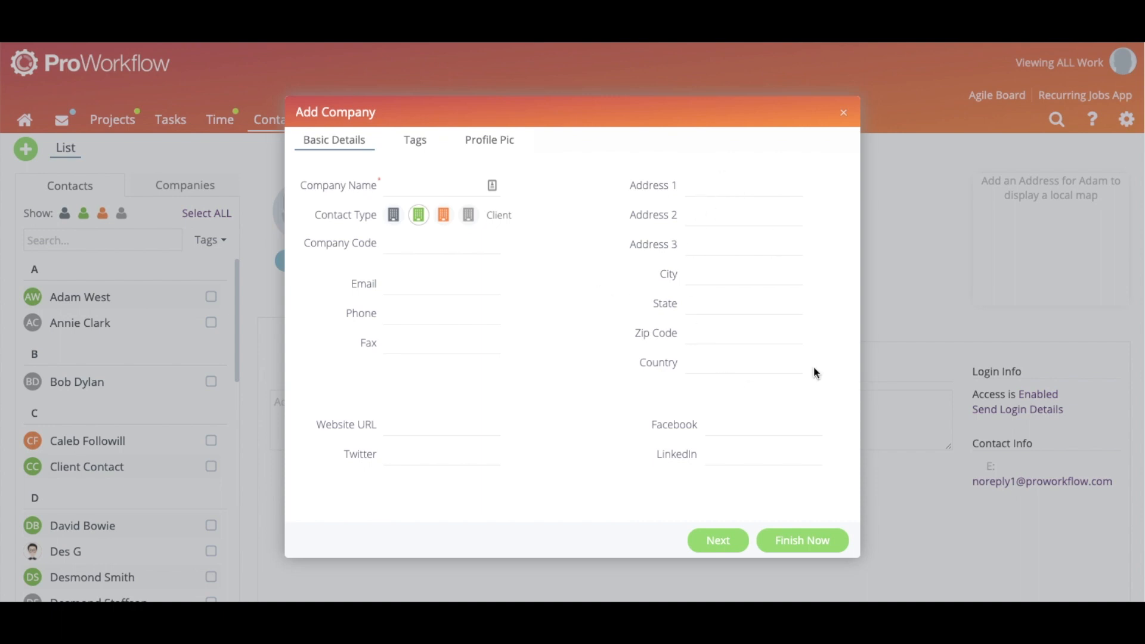
{"action": "left_click", "coordinate": [413, 152]}
{"action": "left_click", "coordinate": [841, 114]}
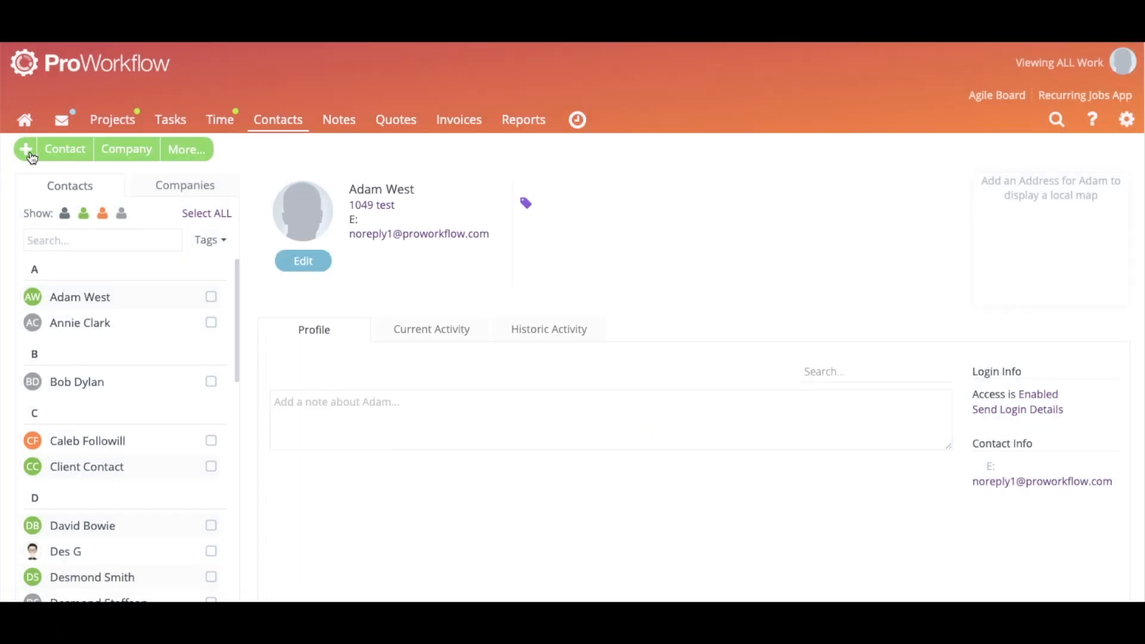
Start a new Staff contact with login enabled, browse its Roles list, then discard it unsaved
{"action": "left_click", "coordinate": [55, 156]}
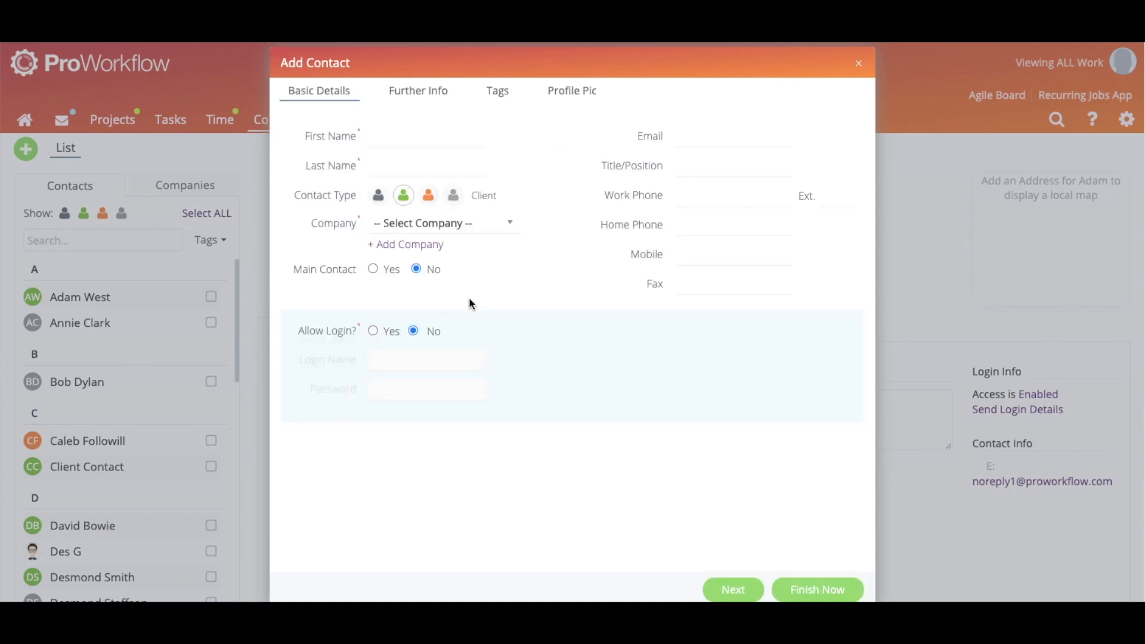
{"action": "left_click", "coordinate": [370, 332]}
{"action": "left_click", "coordinate": [378, 195]}
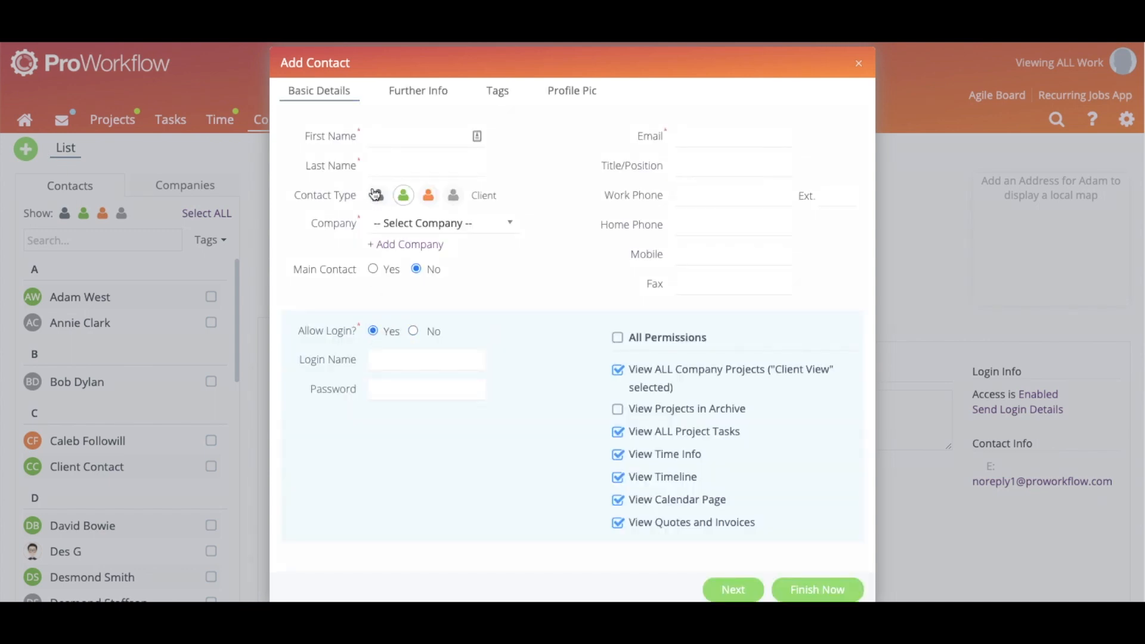
{"action": "left_click", "coordinate": [783, 357]}
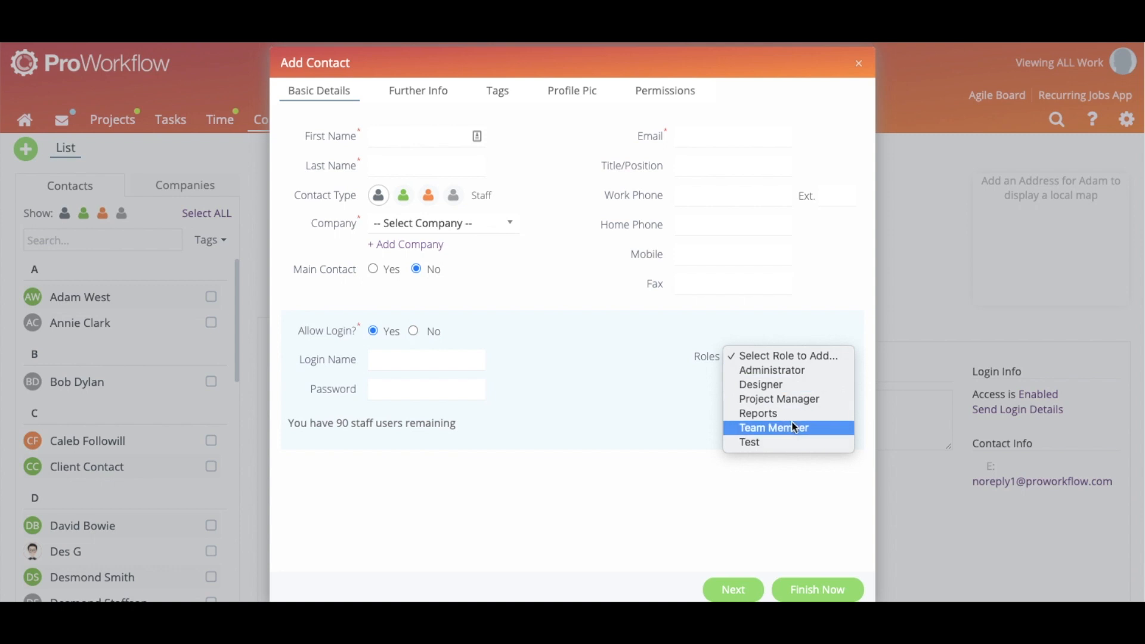
{"action": "left_click", "coordinate": [644, 404]}
{"action": "left_click", "coordinate": [857, 63]}
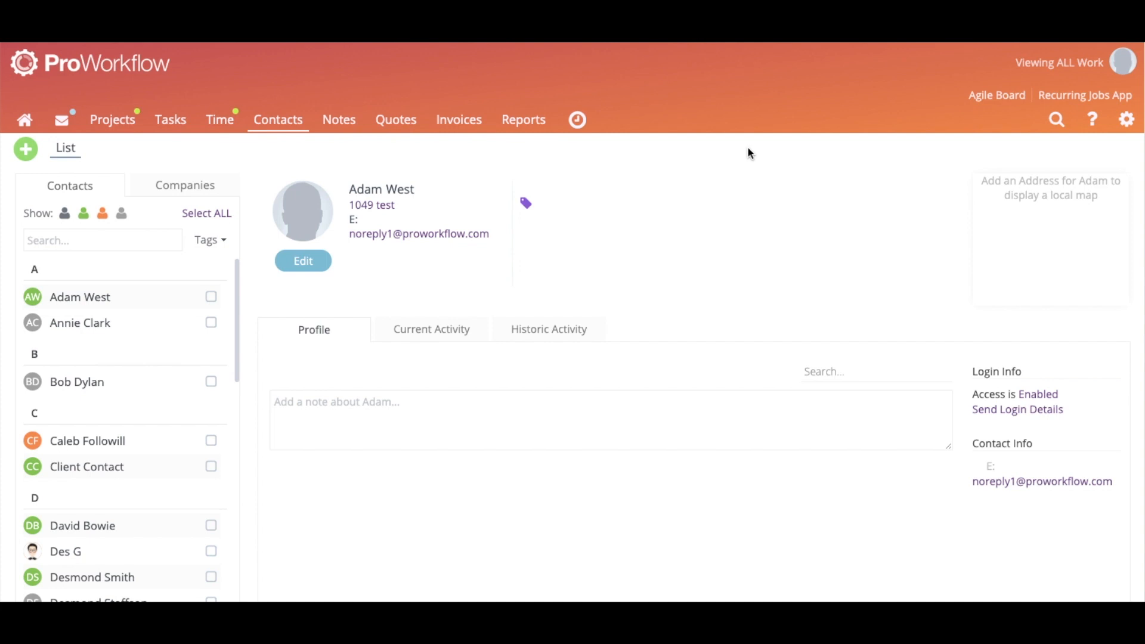
Start a new project from the Projects list with client 1049 test
{"action": "left_click", "coordinate": [109, 129]}
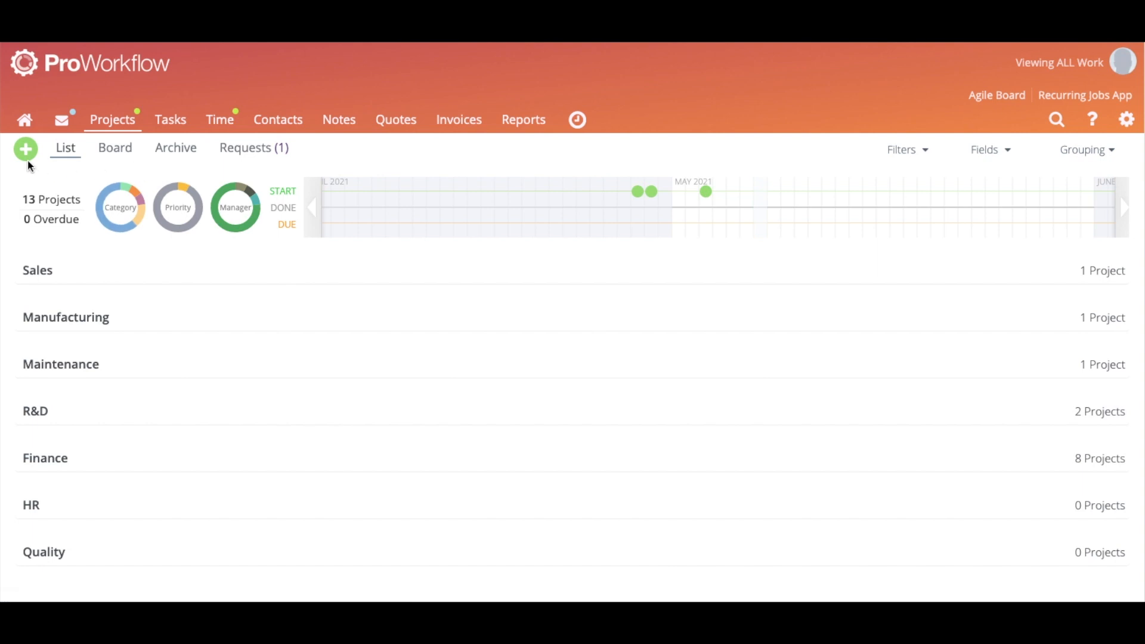
{"action": "left_click", "coordinate": [26, 155]}
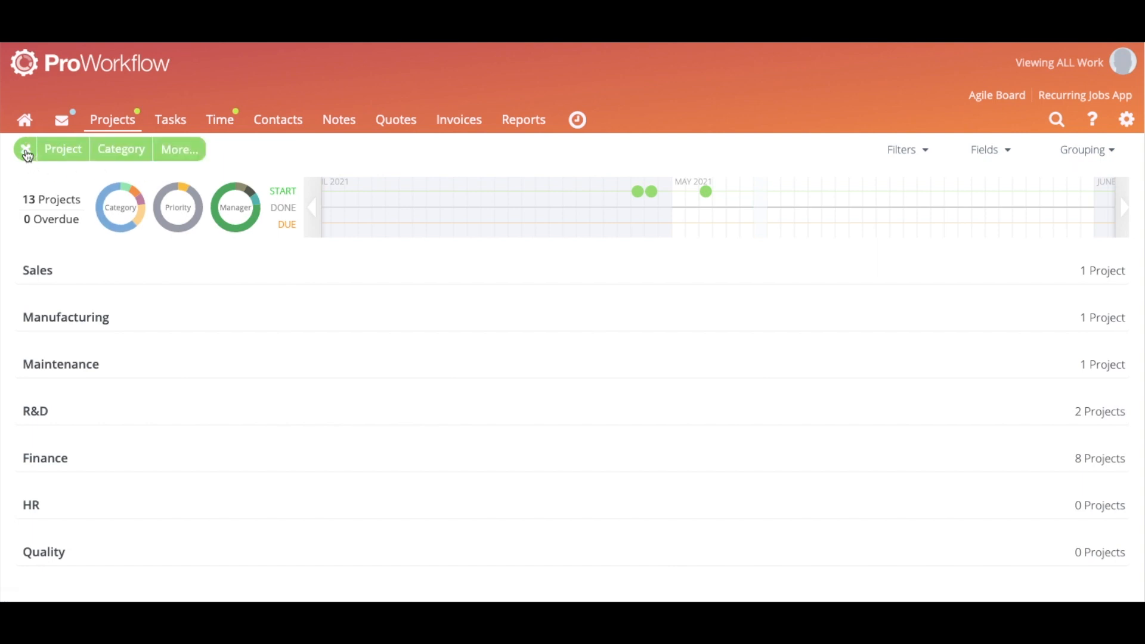
{"action": "left_click", "coordinate": [75, 157]}
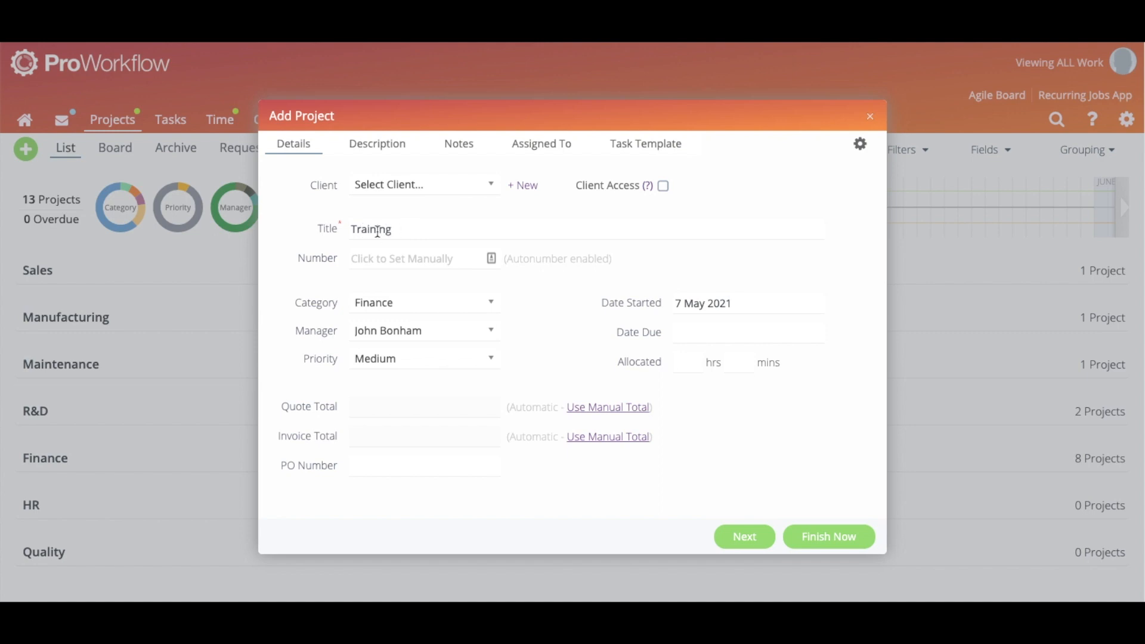
{"action": "left_click", "coordinate": [385, 189]}
{"action": "left_click", "coordinate": [419, 286]}
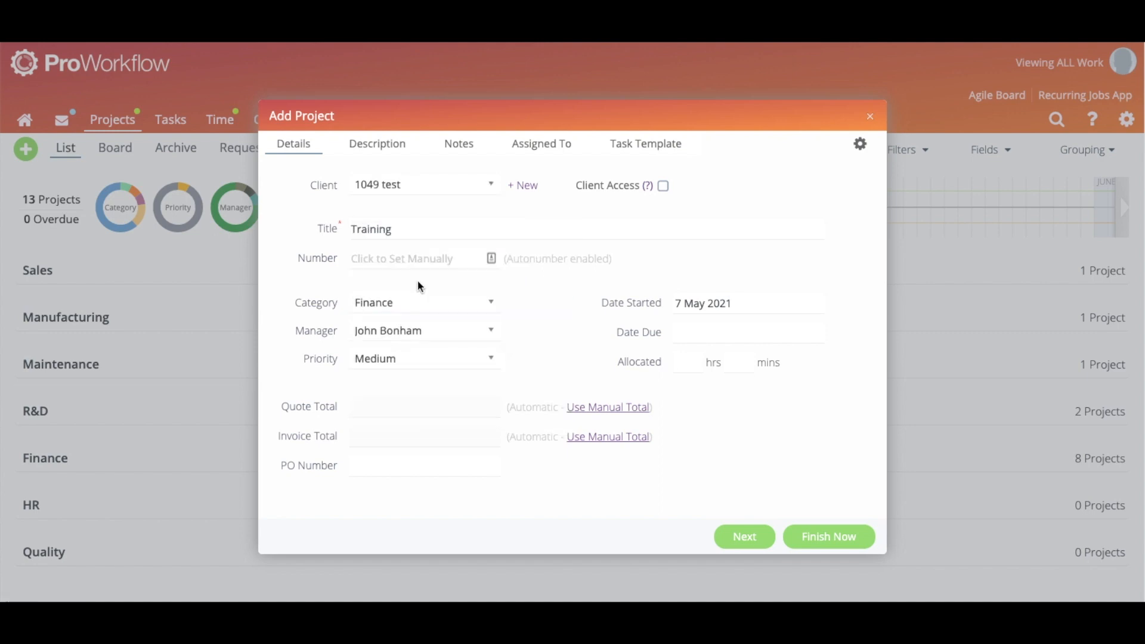
Review the description, confirm the Training title, and clear the Date Started field
{"action": "left_click", "coordinate": [374, 148]}
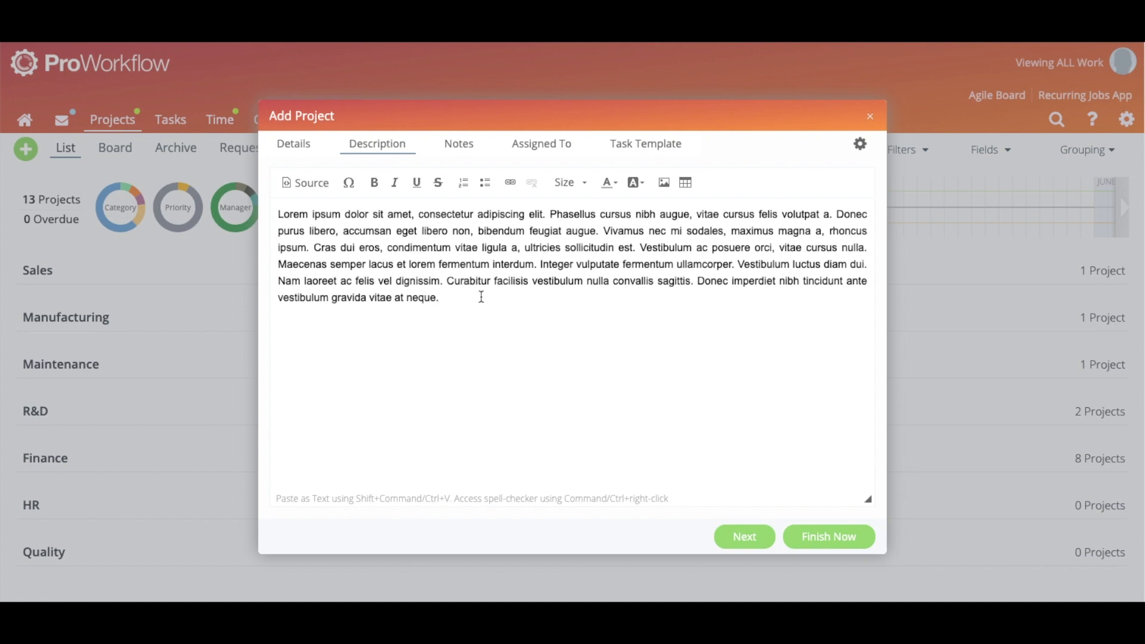
{"action": "left_click", "coordinate": [308, 158]}
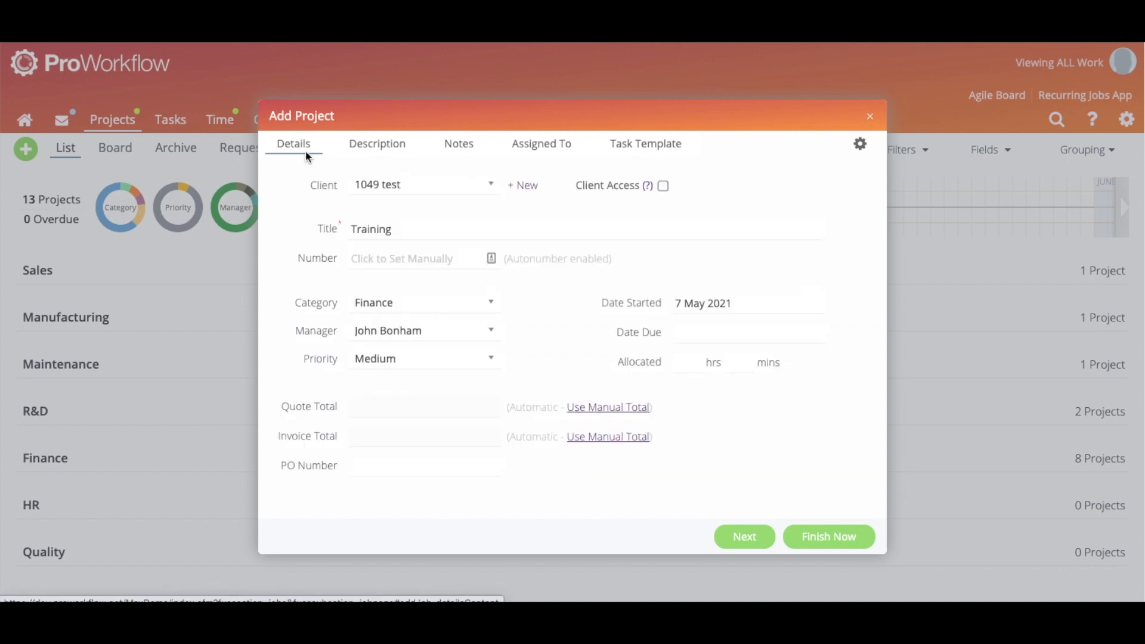
{"action": "left_click", "coordinate": [417, 230]}
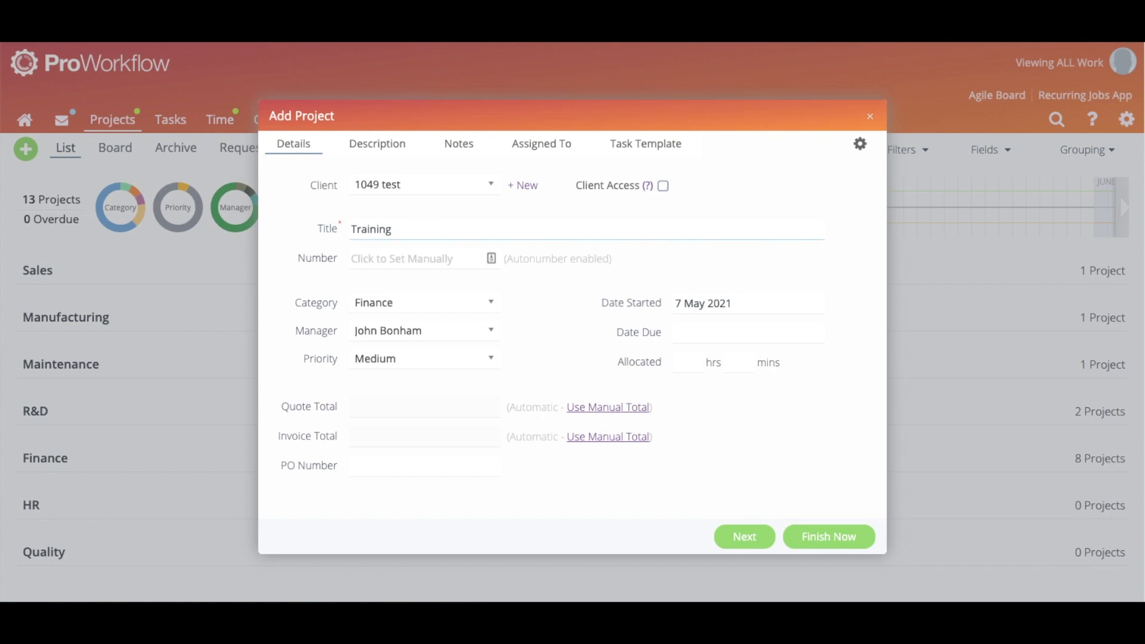
{"action": "left_click", "coordinate": [520, 300]}
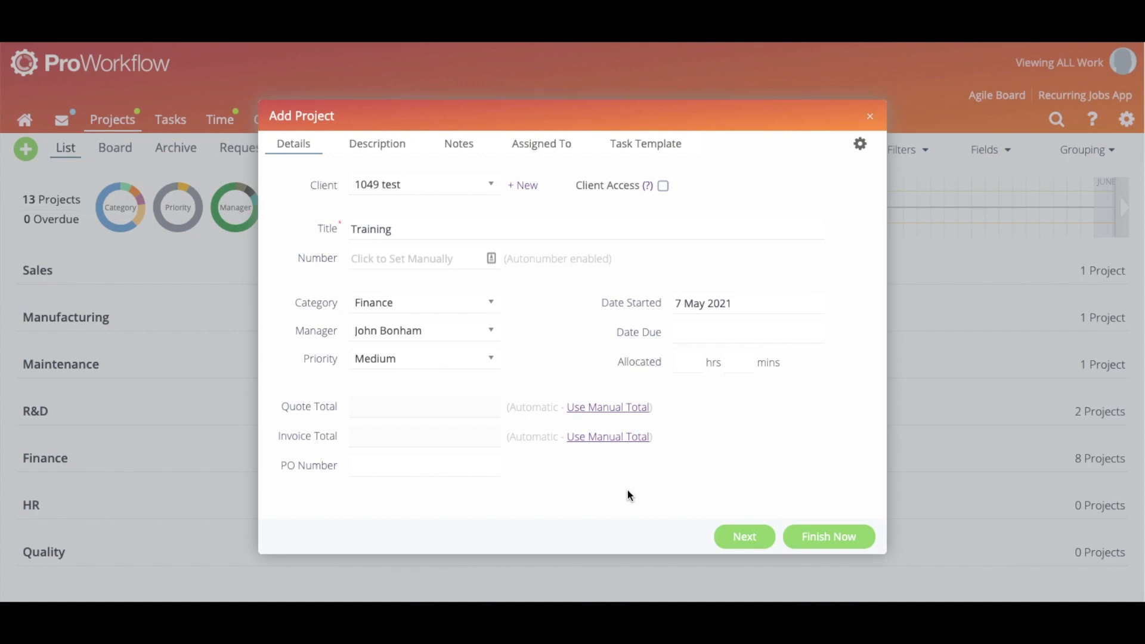
{"action": "left_click", "coordinate": [768, 306]}
{"action": "left_click", "coordinate": [812, 523]}
Toggle Use Manual Total off again for Quote and Invoice Totals, then view the lorem ipsum description
{"action": "left_click_drag", "start_coordinate": [583, 118], "coordinate": [600, 152]}
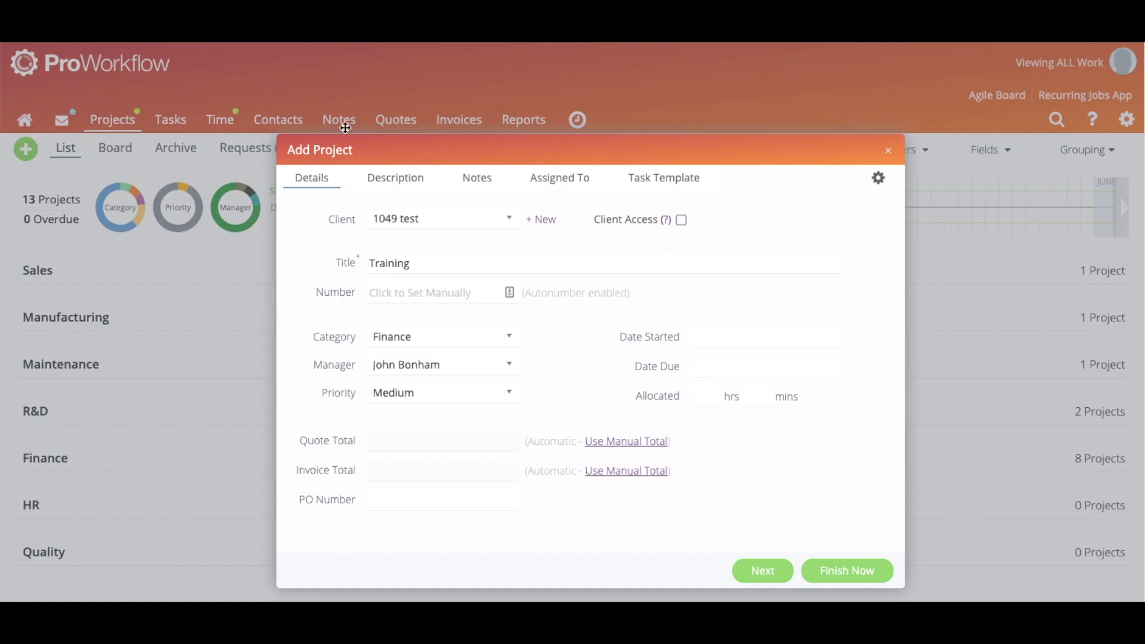
{"action": "left_click_drag", "start_coordinate": [477, 143], "coordinate": [479, 141]}
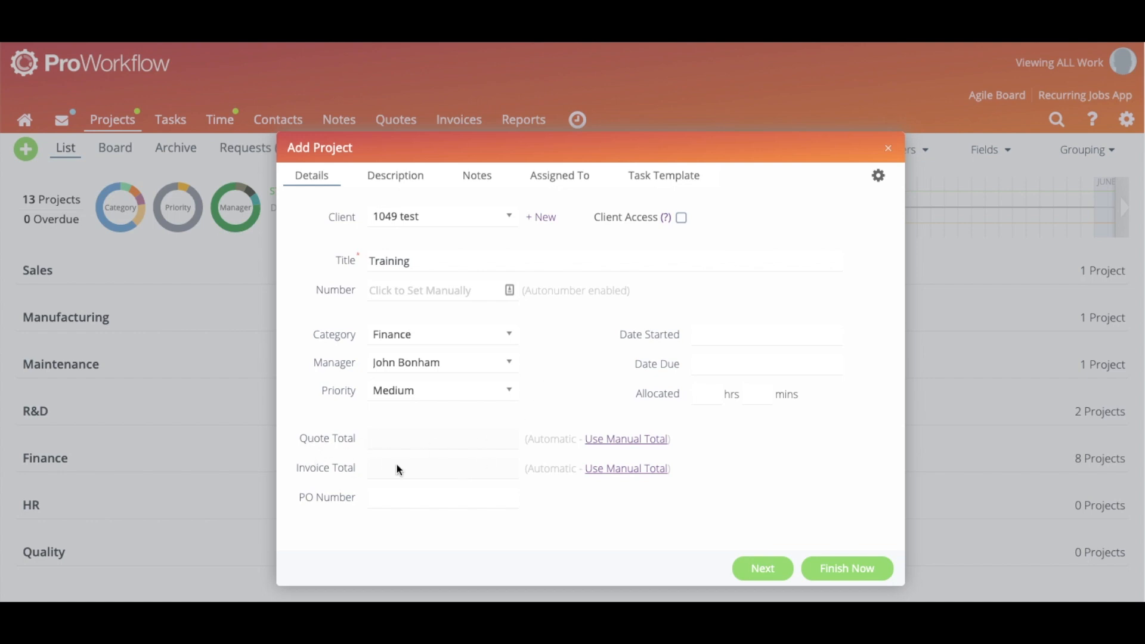
{"action": "left_click", "coordinate": [614, 442]}
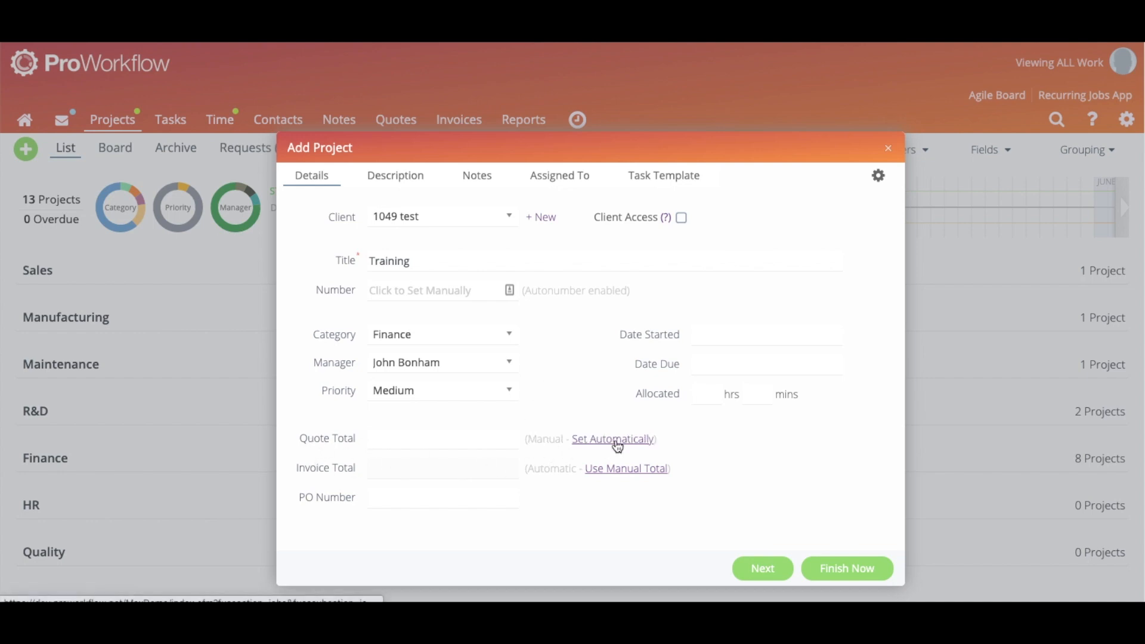
{"action": "left_click", "coordinate": [621, 469]}
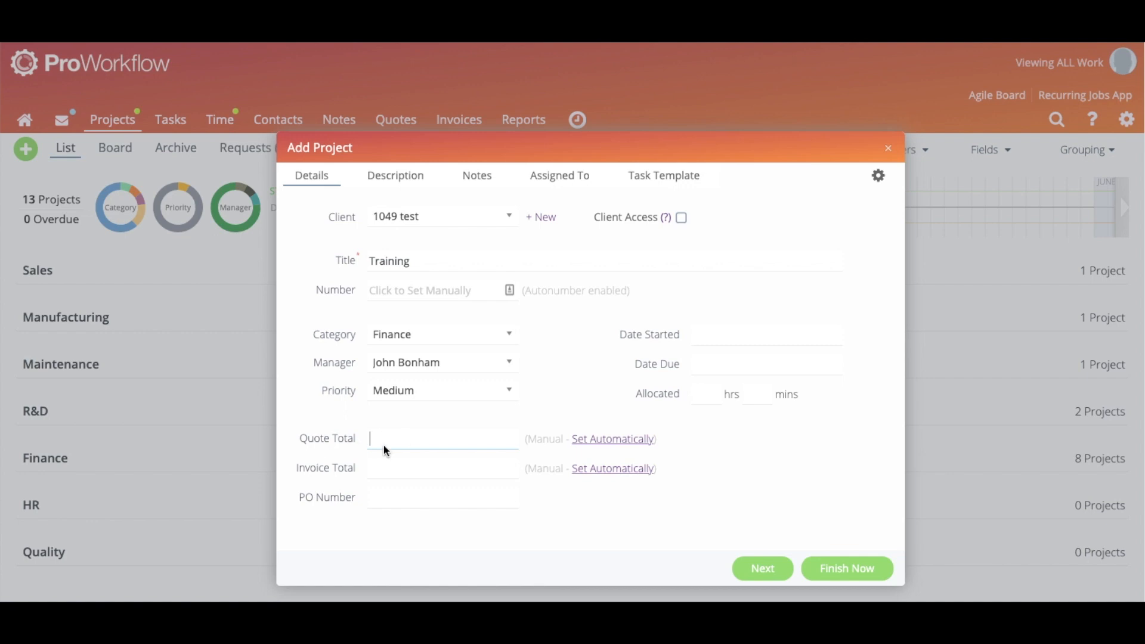
{"action": "left_click", "coordinate": [611, 442]}
{"action": "left_click", "coordinate": [616, 471]}
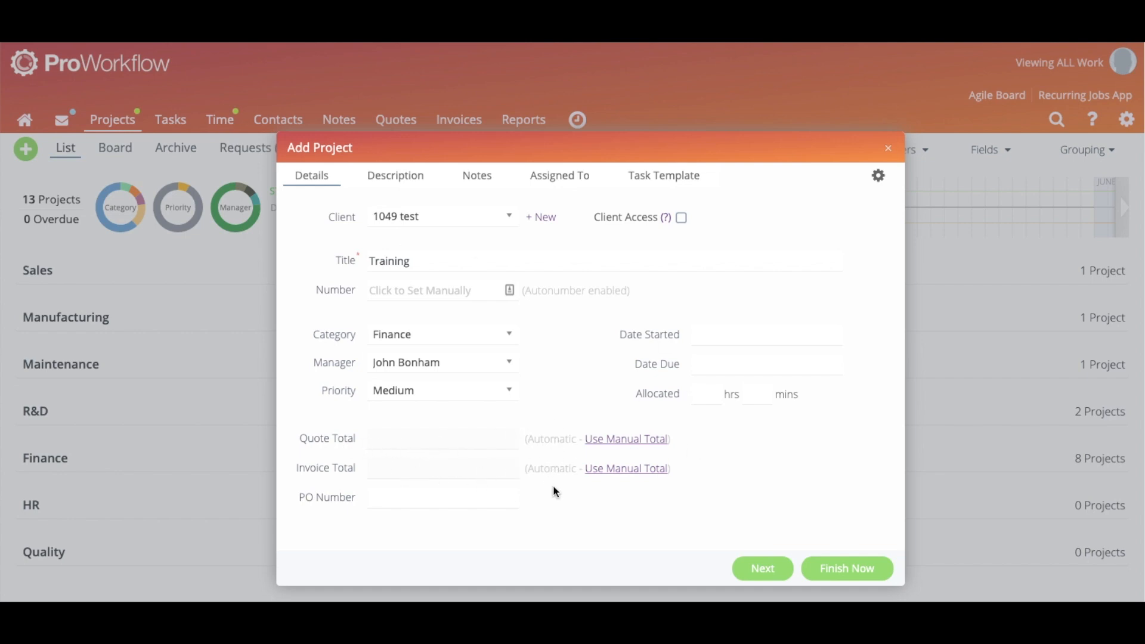
{"action": "left_click", "coordinate": [398, 177]}
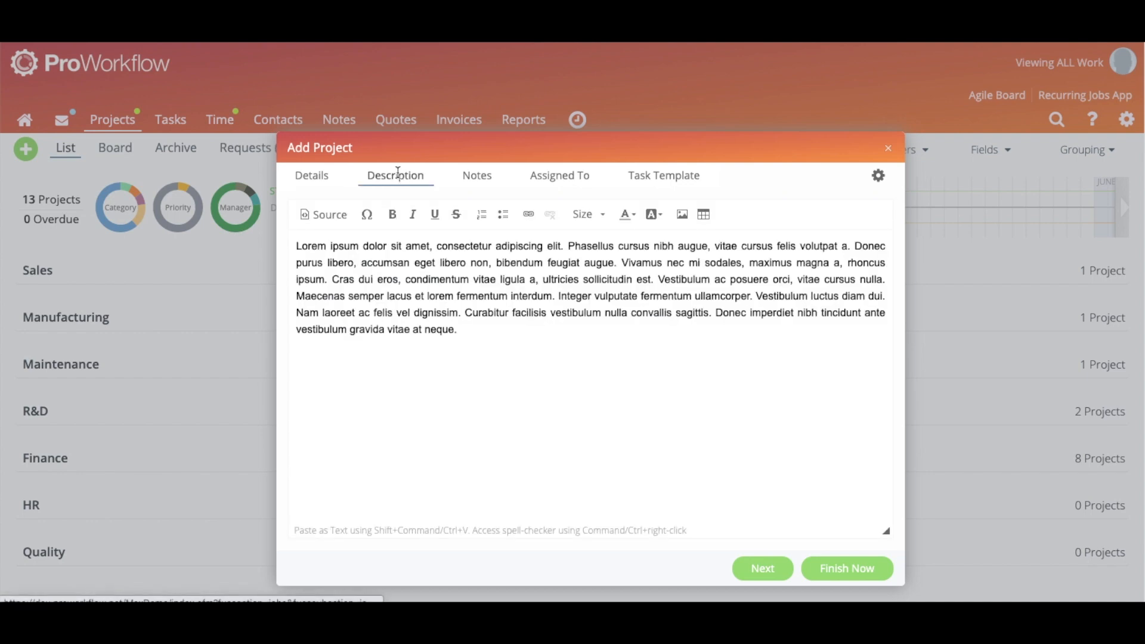
Assign a staff member to the Training project after browsing the Clients and Contractors lists
{"action": "left_click", "coordinate": [483, 182]}
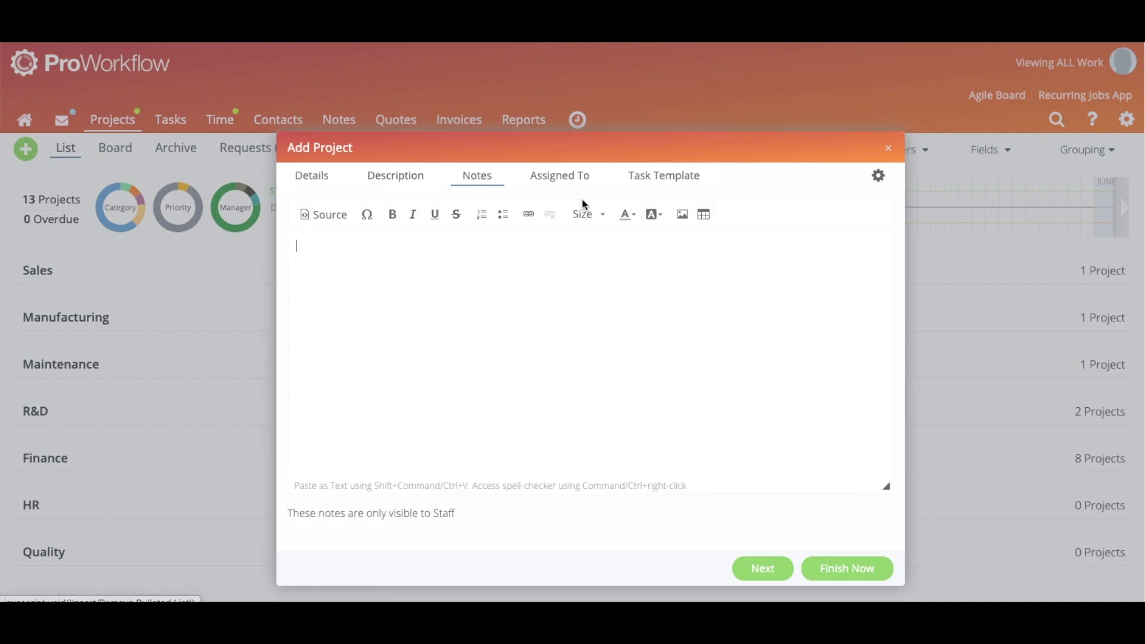
{"action": "left_click", "coordinate": [563, 173]}
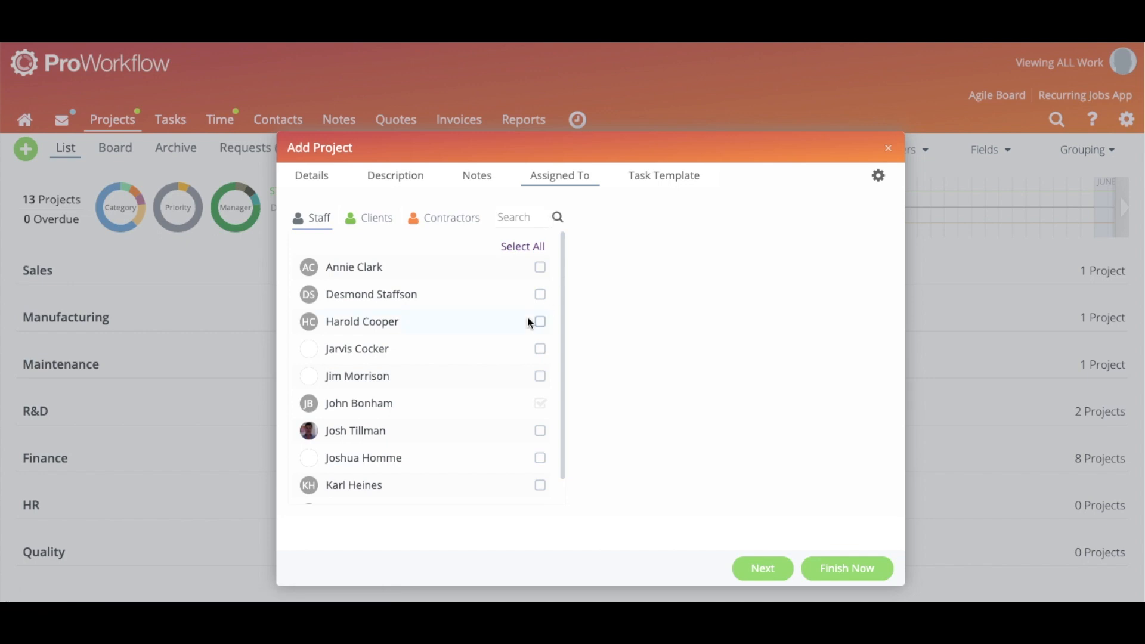
{"action": "left_click", "coordinate": [484, 272]}
{"action": "left_click", "coordinate": [368, 218]}
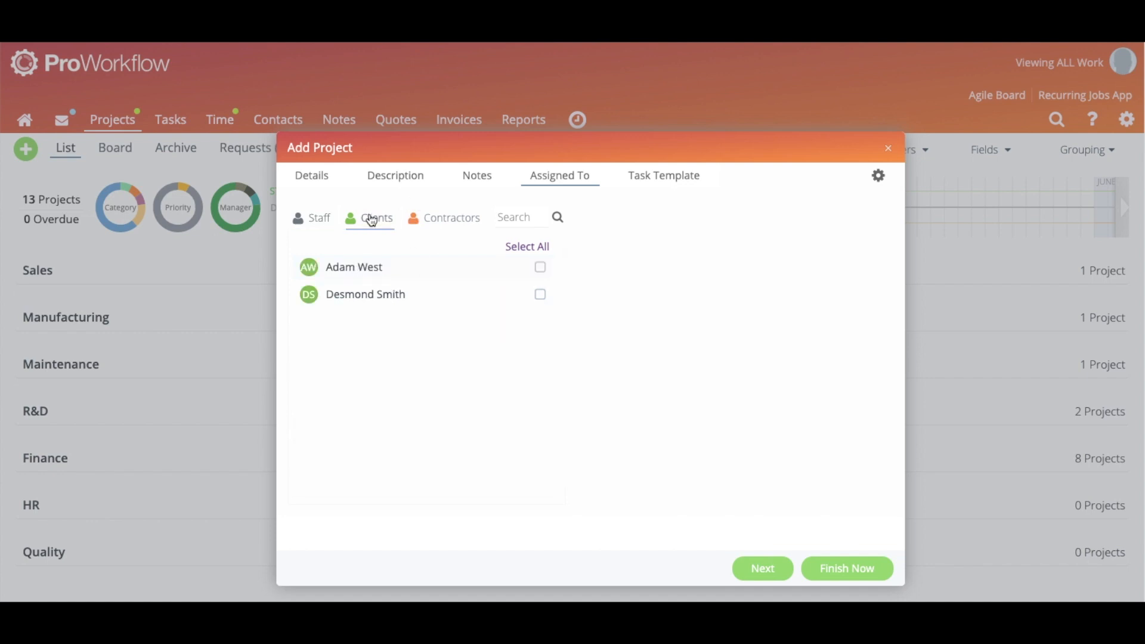
{"action": "left_click", "coordinate": [325, 182]}
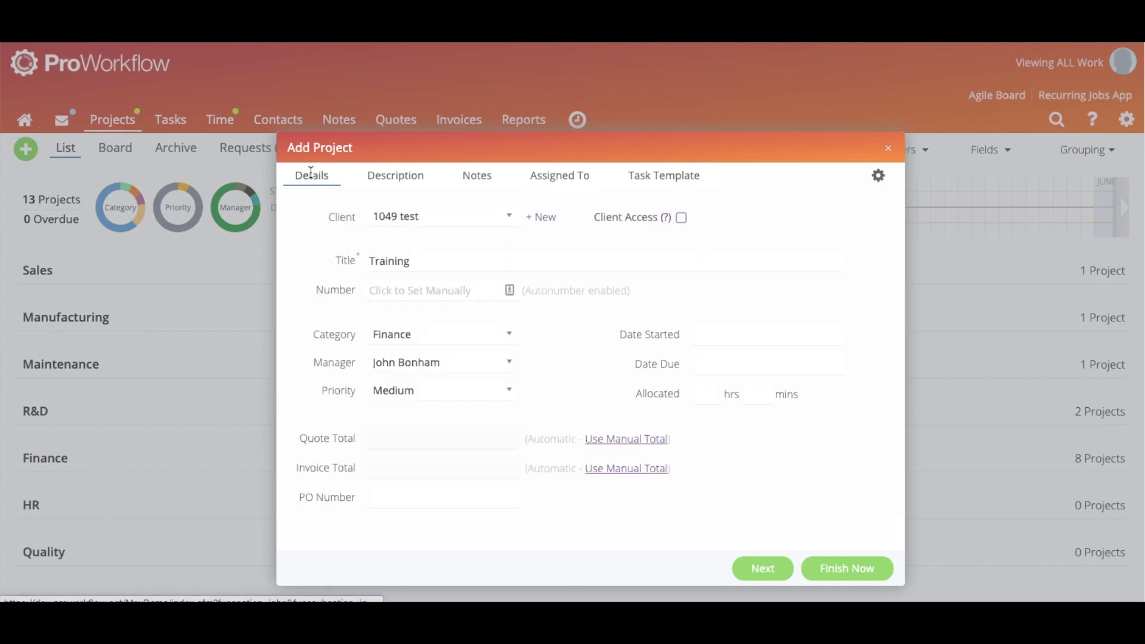
{"action": "left_click", "coordinate": [534, 178]}
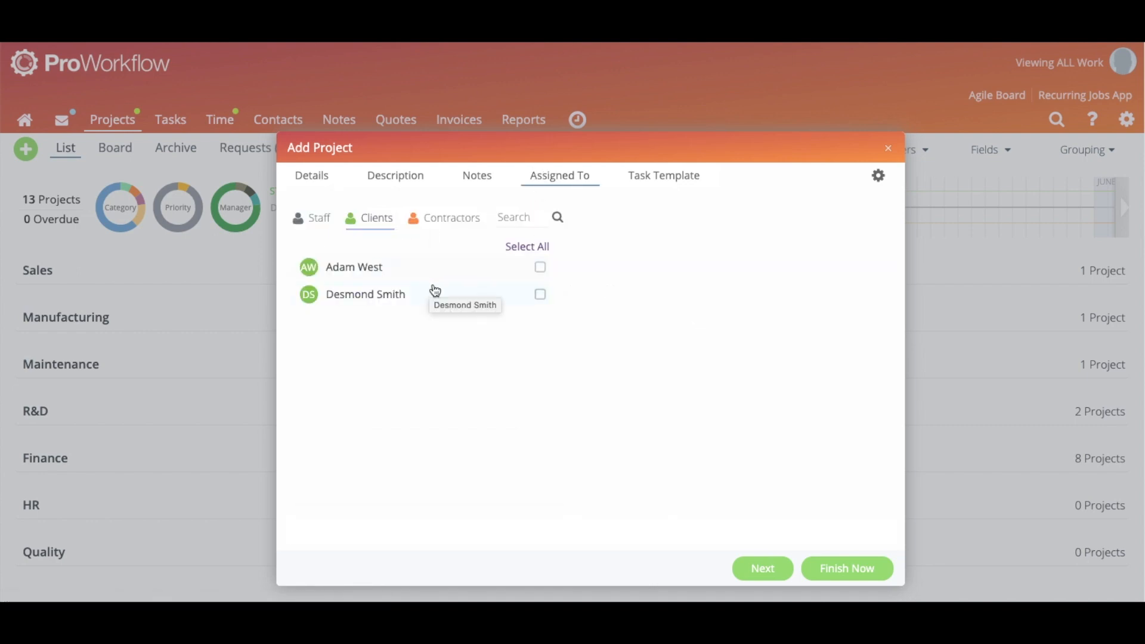
{"action": "left_click", "coordinate": [428, 223]}
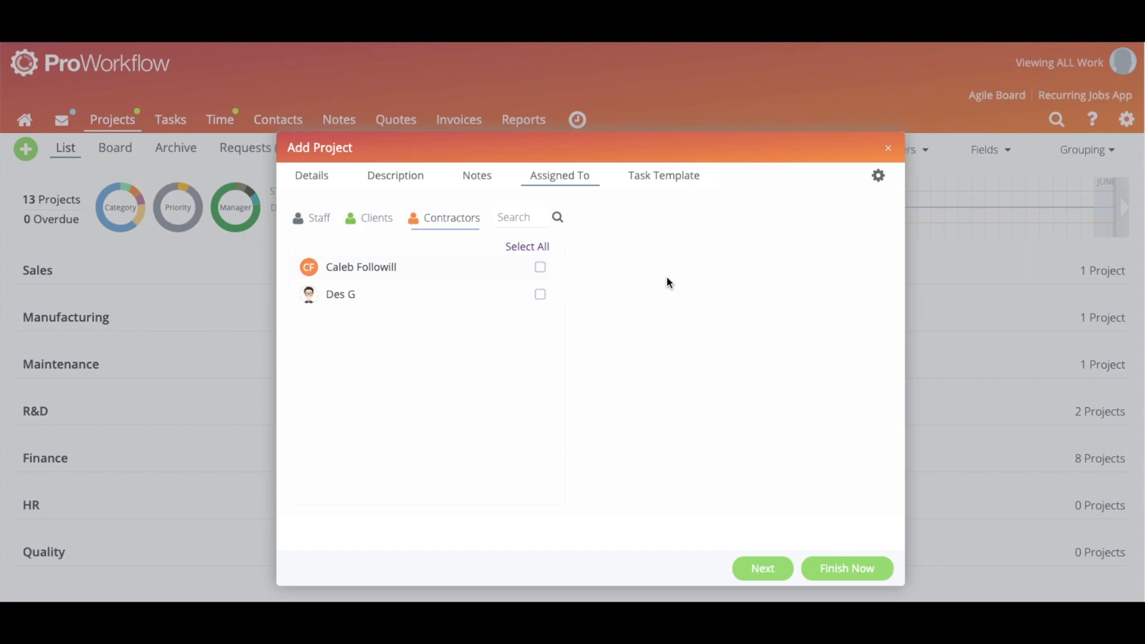
{"action": "left_click", "coordinate": [677, 178]}
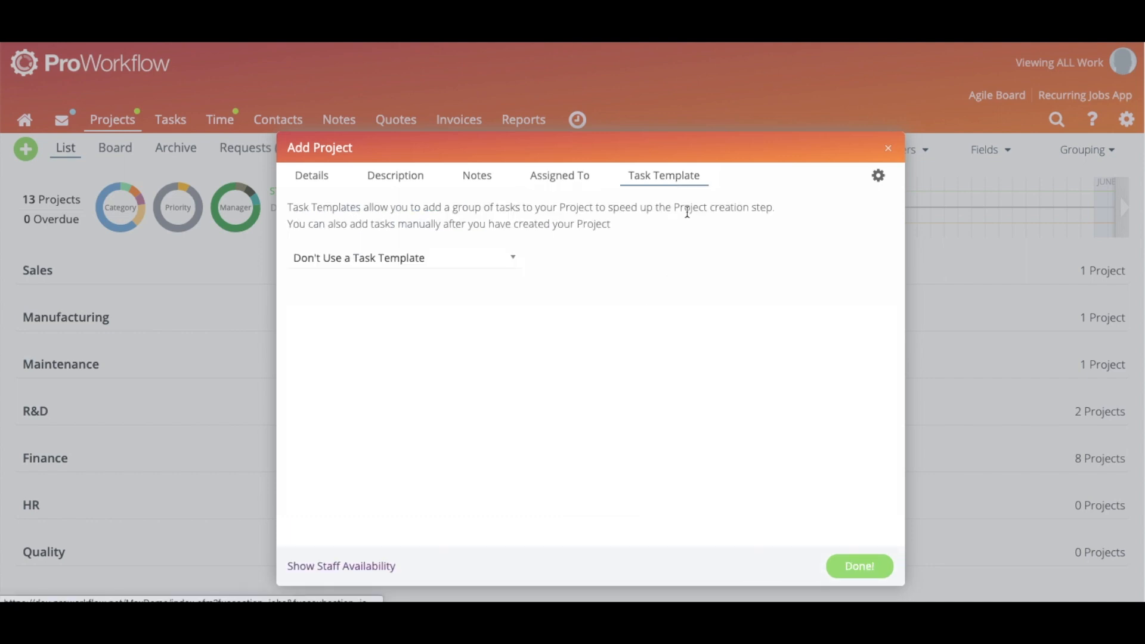
Choose the SEO task template with a start date of 10 May 2021
{"action": "left_click", "coordinate": [488, 260]}
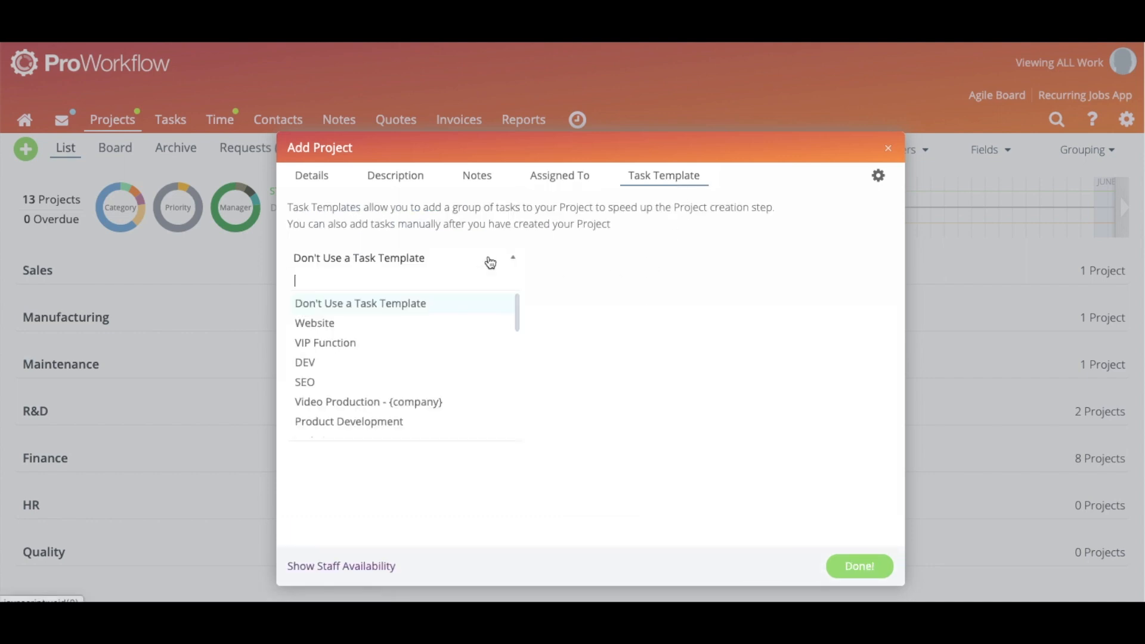
{"action": "left_click", "coordinate": [394, 387]}
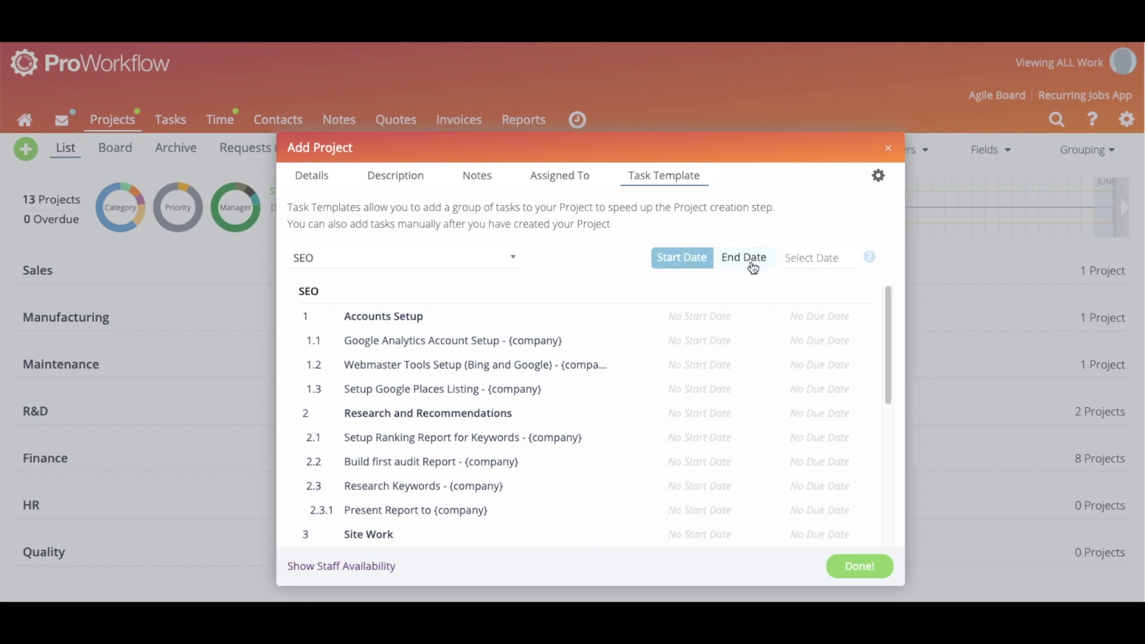
{"action": "left_click", "coordinate": [786, 262]}
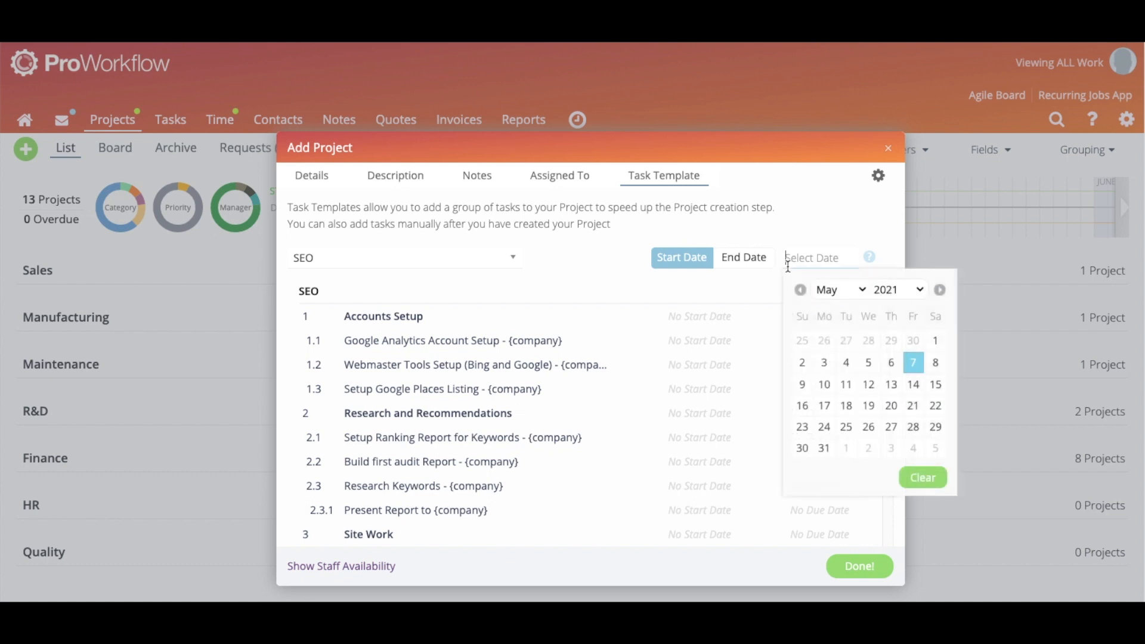
{"action": "left_click", "coordinate": [825, 384]}
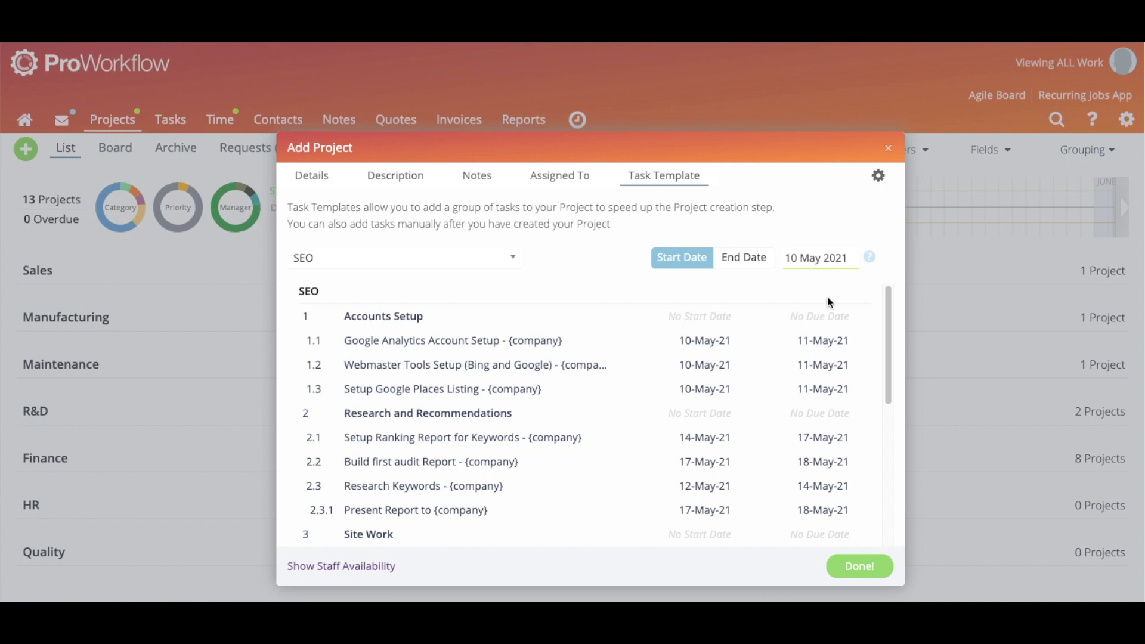
Select task 1.1's start date and review the scheduled template tasks through 4-Jun-21
{"action": "triple_click", "coordinate": [714, 341]}
{"action": "left_click", "coordinate": [713, 342]}
{"action": "scroll", "coordinate": [813, 417], "scroll_direction": "down", "scroll_amount": 5}
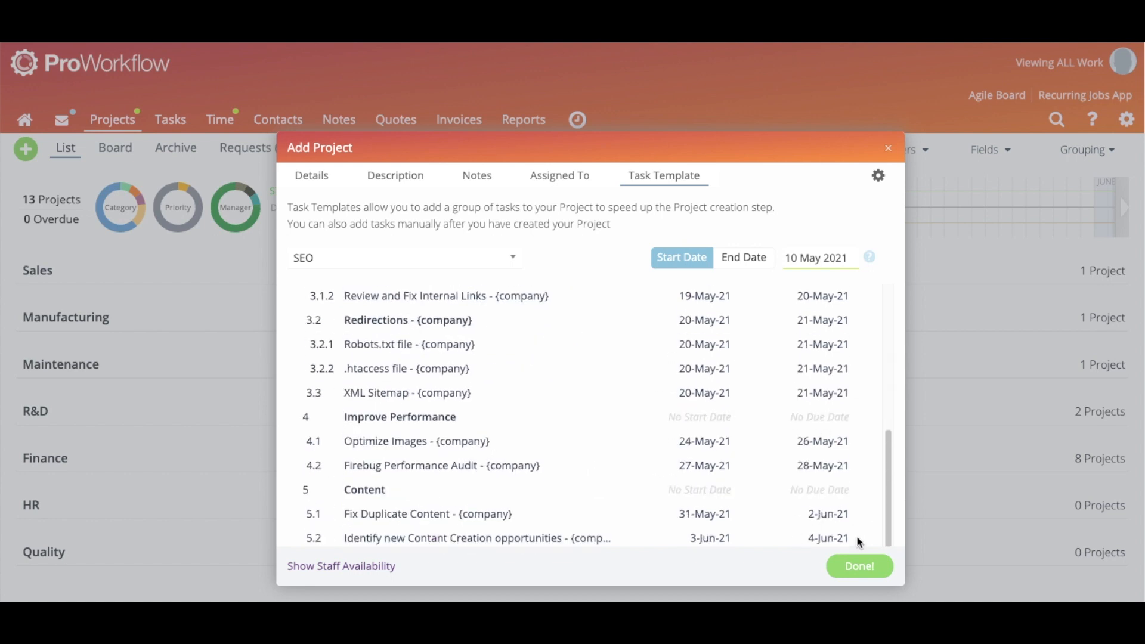
{"action": "scroll", "coordinate": [764, 434], "scroll_direction": "up", "scroll_amount": 5}
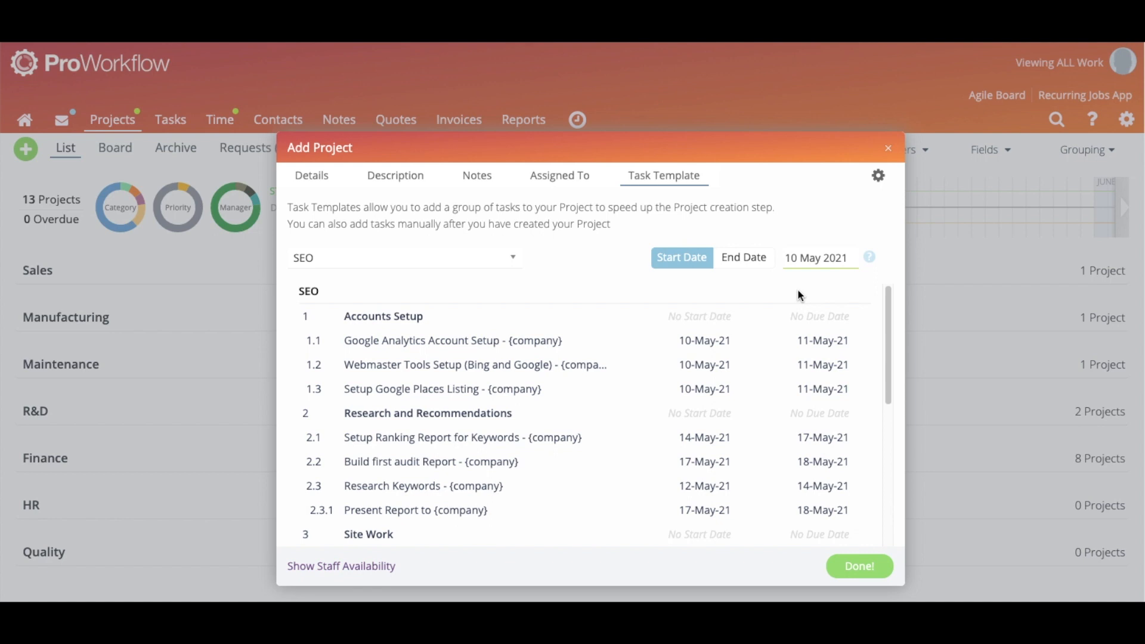
{"action": "left_click", "coordinate": [745, 262]}
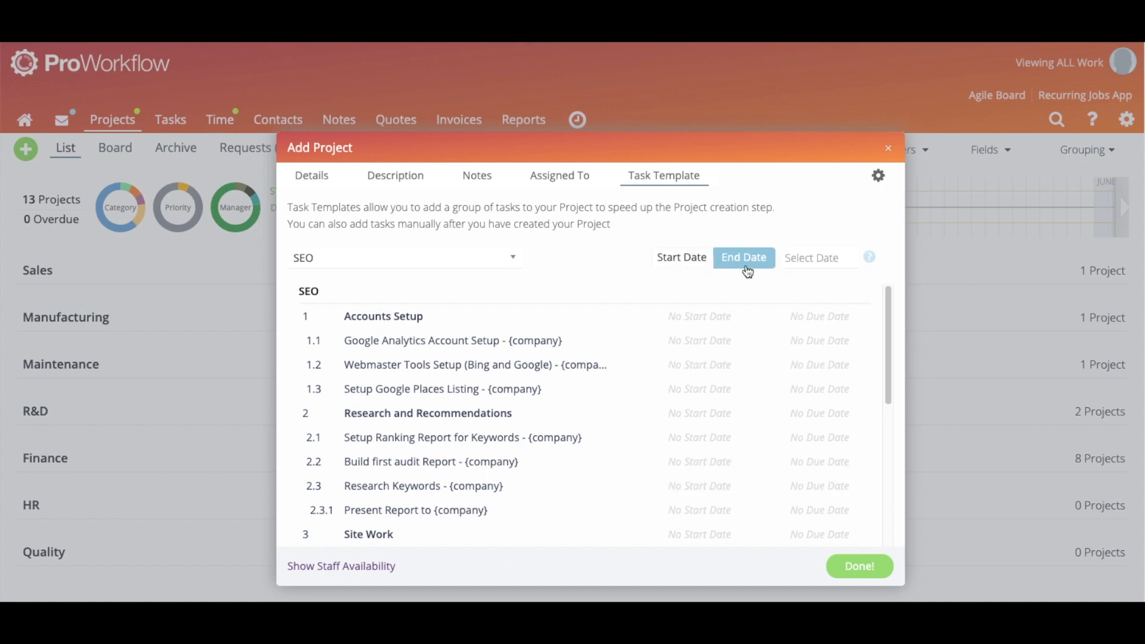
{"action": "left_click", "coordinate": [808, 262]}
{"action": "left_click", "coordinate": [940, 290]}
{"action": "left_click", "coordinate": [939, 290]}
{"action": "left_click", "coordinate": [940, 290]}
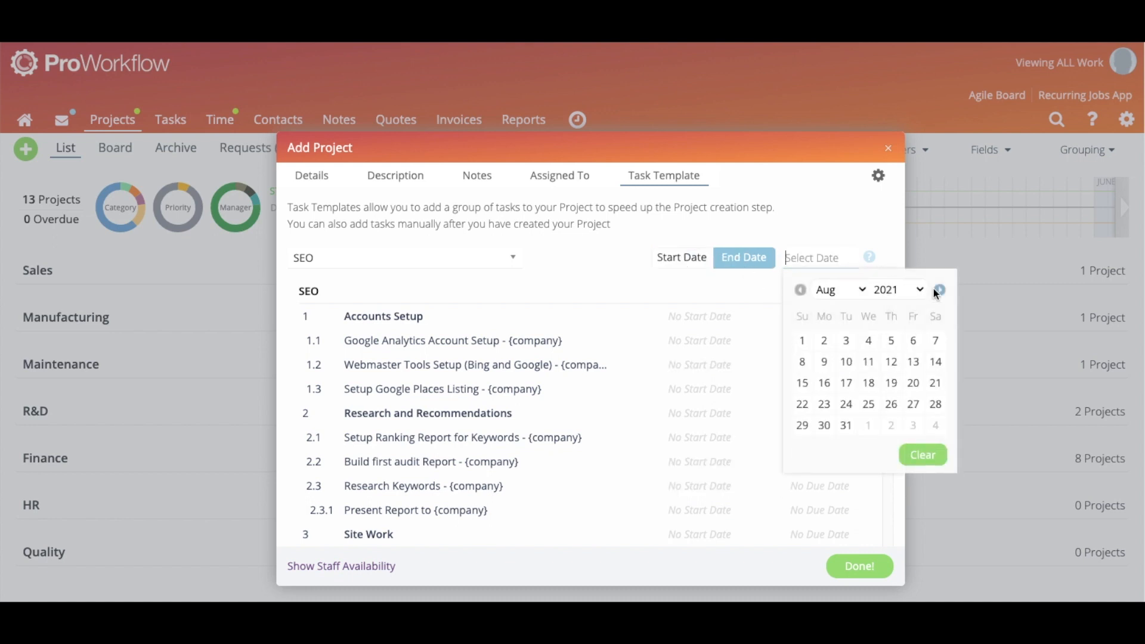
{"action": "left_click", "coordinate": [802, 383]}
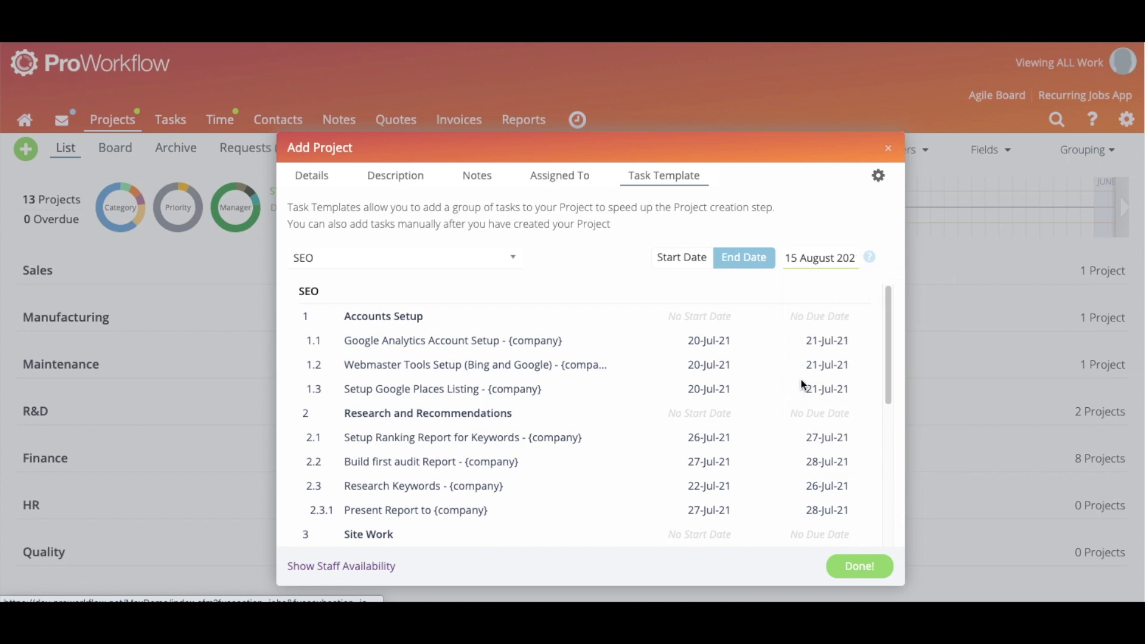
{"action": "scroll", "coordinate": [766, 332], "scroll_direction": "down", "scroll_amount": 5}
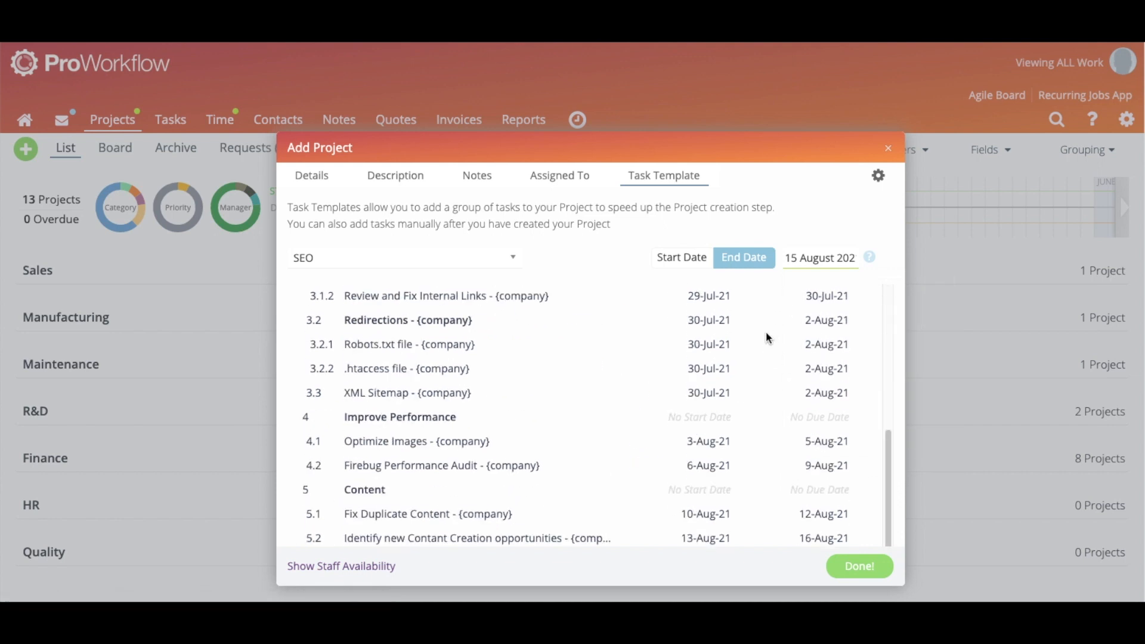
{"action": "scroll", "coordinate": [767, 338], "scroll_direction": "down", "scroll_amount": 1}
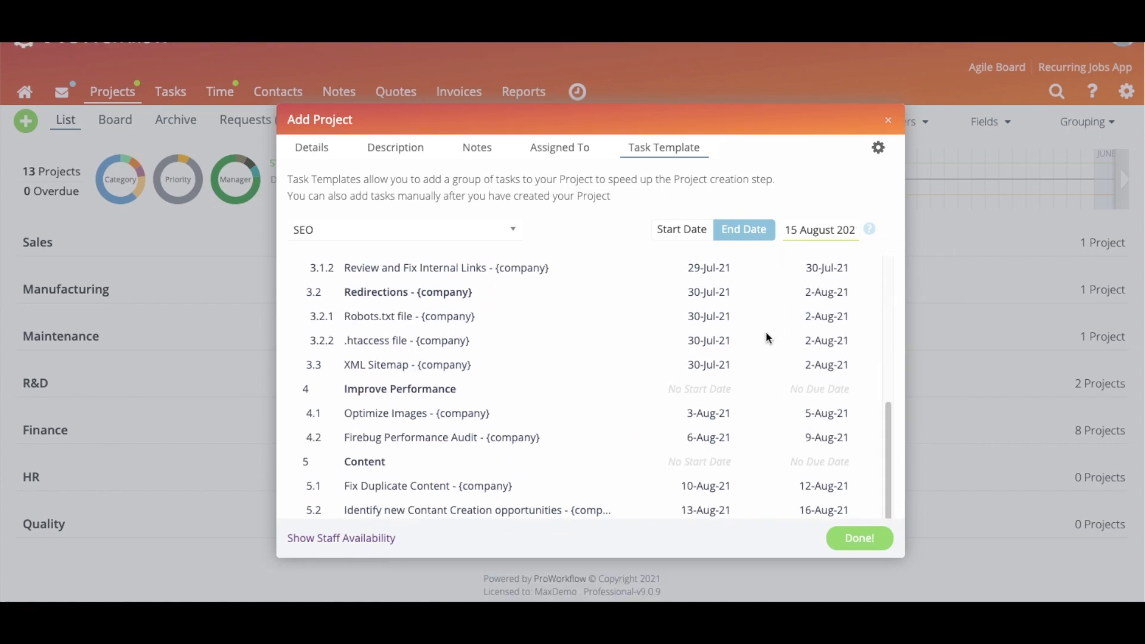
{"action": "triple_click", "coordinate": [818, 509]}
{"action": "left_click", "coordinate": [818, 509]}
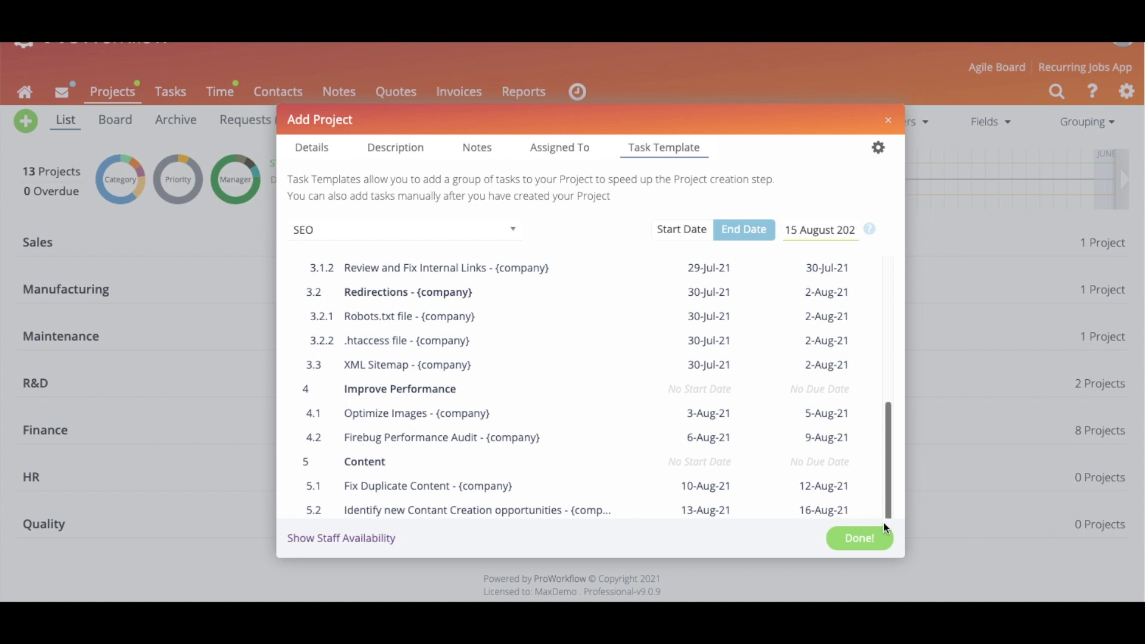
{"action": "triple_click", "coordinate": [823, 506]}
{"action": "left_click", "coordinate": [822, 506]}
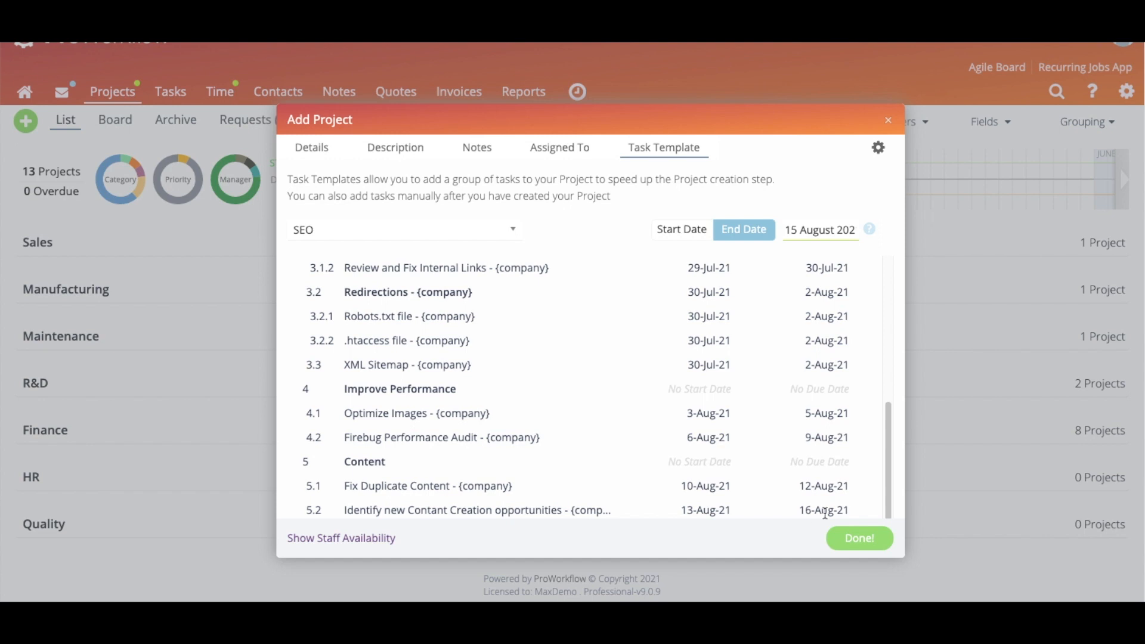
{"action": "scroll", "coordinate": [720, 336], "scroll_direction": "up", "scroll_amount": 4}
{"action": "scroll", "coordinate": [724, 340], "scroll_direction": "up", "scroll_amount": 3}
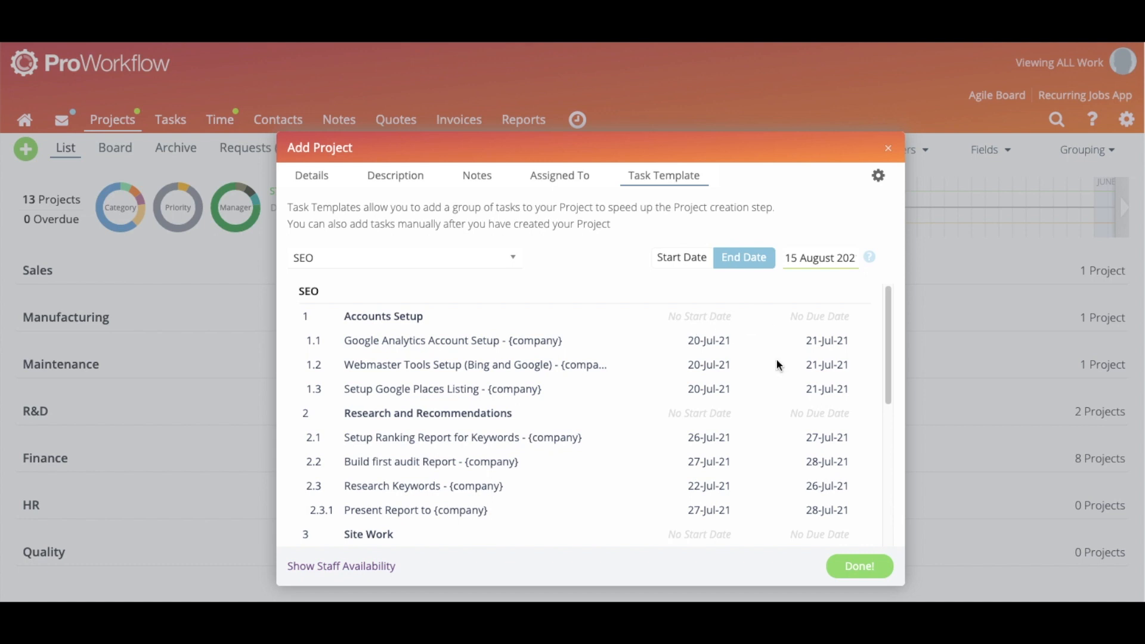
View staff availability for the SEO template tasks, then bring up the project's section settings
{"action": "left_click", "coordinate": [349, 569]}
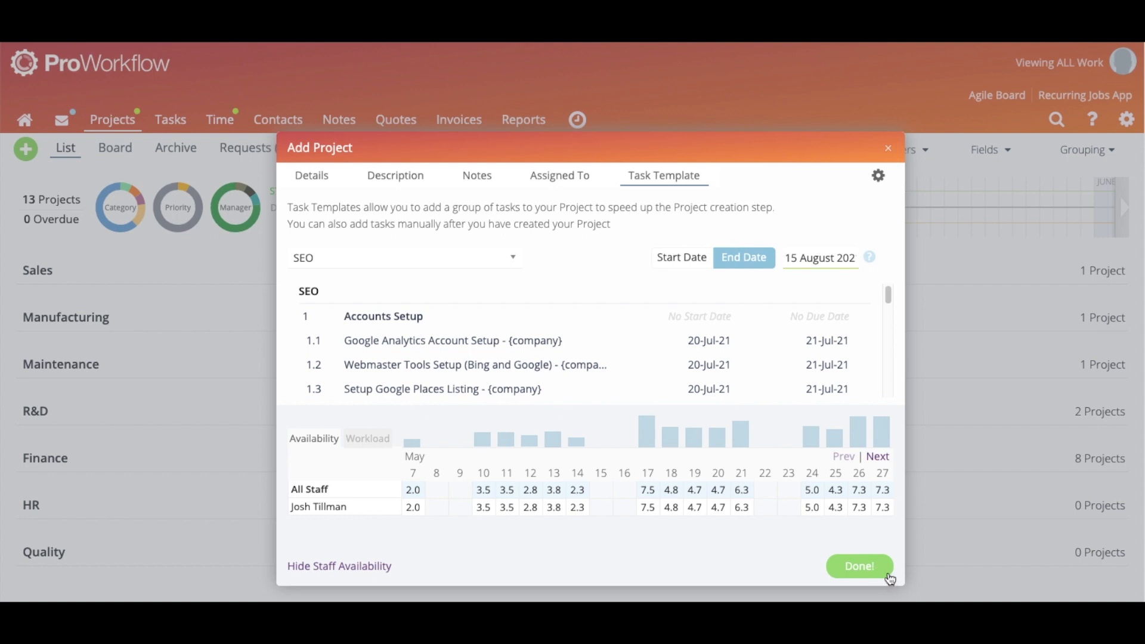
{"action": "left_click", "coordinate": [878, 175]}
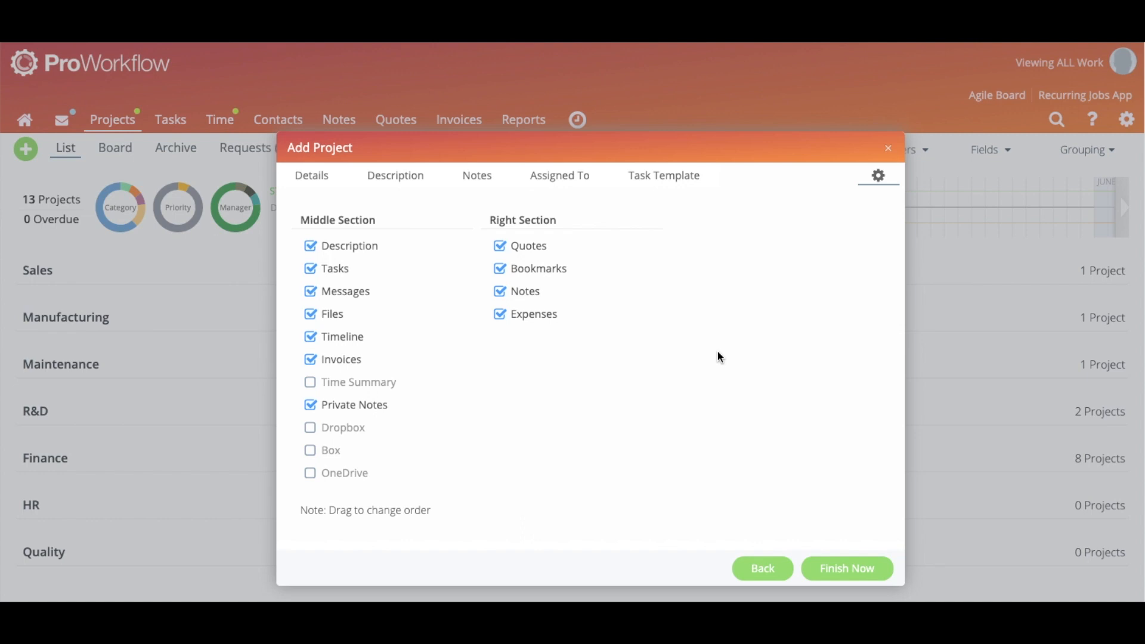
Untick Quotes, Invoices and Description, then finish creating the Training project
{"action": "left_click", "coordinate": [503, 247]}
{"action": "left_click", "coordinate": [310, 360]}
{"action": "left_click", "coordinate": [310, 247]}
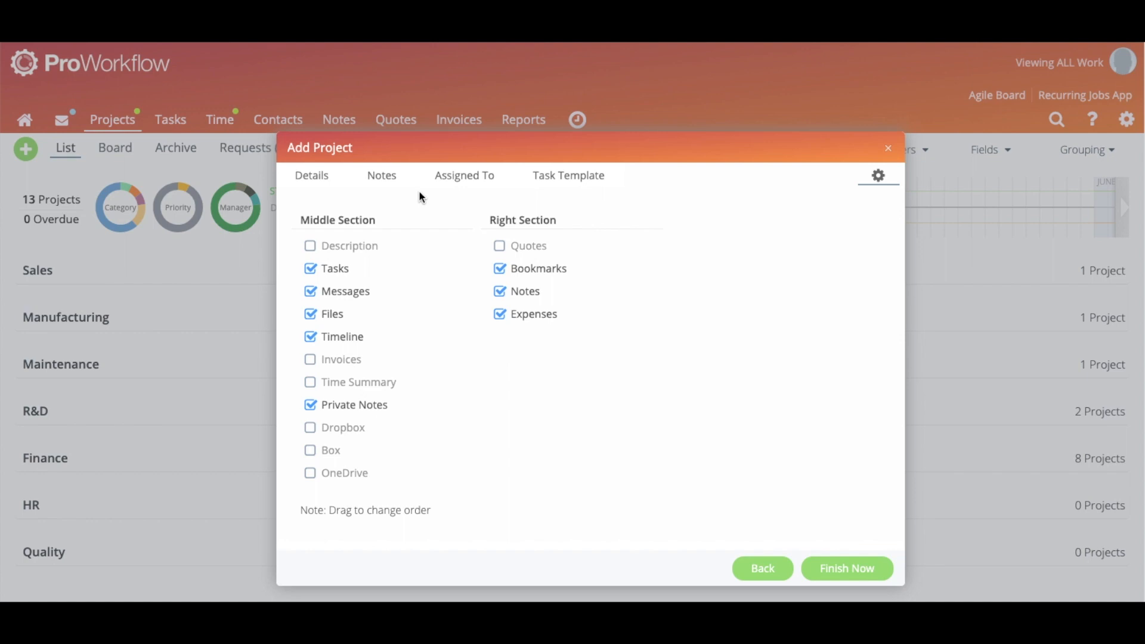
{"action": "left_click", "coordinate": [861, 571]}
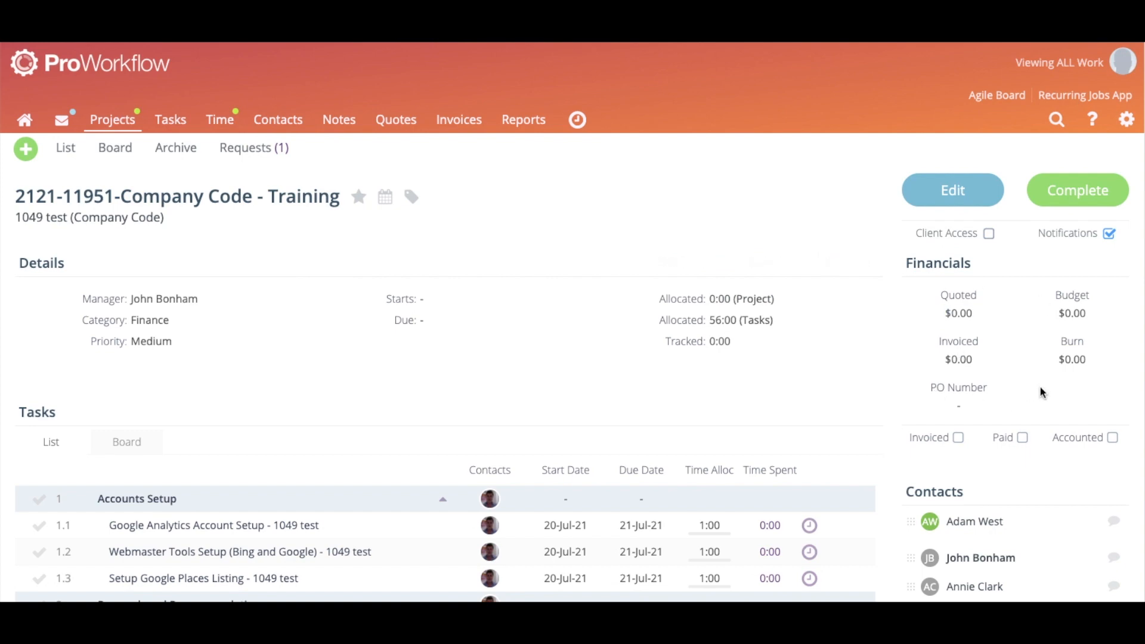
Review the Training project's SEO tasks, Accounts Setup through Content, dated 20-Jul-21 to 16-Aug-21
{"action": "scroll", "coordinate": [1040, 387], "scroll_direction": "down", "scroll_amount": 3}
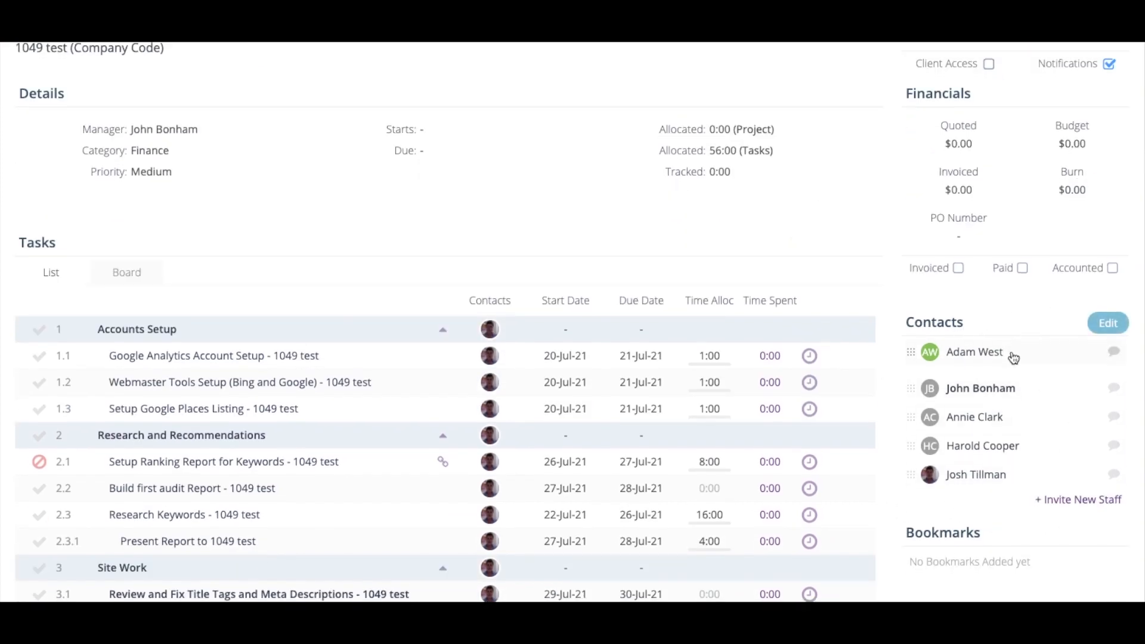
{"action": "scroll", "coordinate": [266, 205], "scroll_direction": "down", "scroll_amount": 2}
{"action": "scroll", "coordinate": [266, 206], "scroll_direction": "down", "scroll_amount": 1}
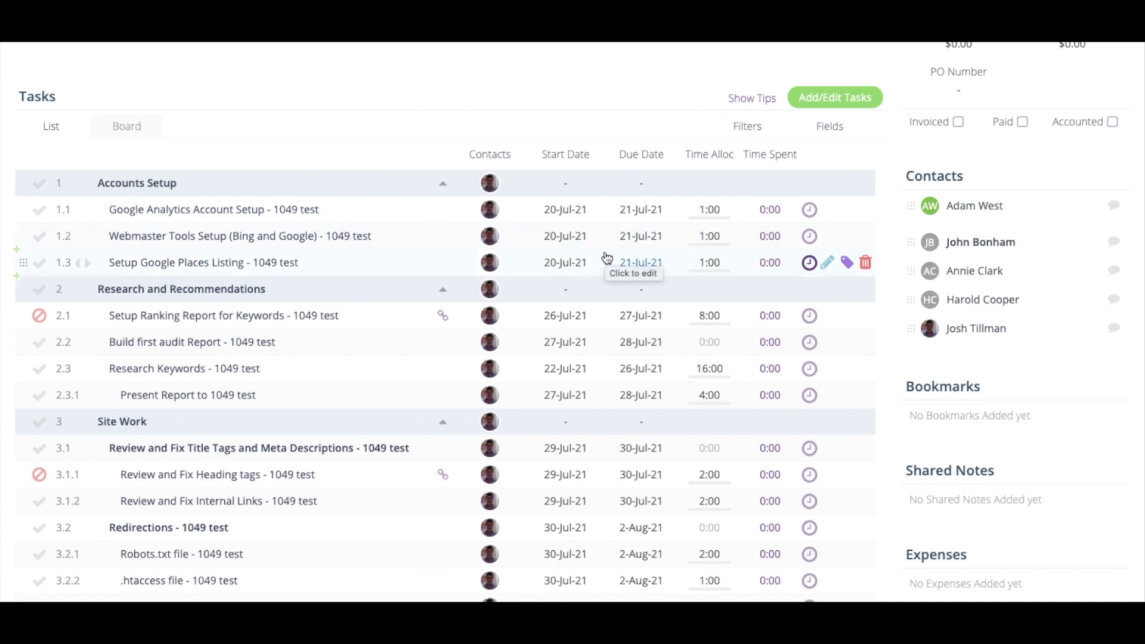
{"action": "scroll", "coordinate": [554, 254], "scroll_direction": "down", "scroll_amount": 1}
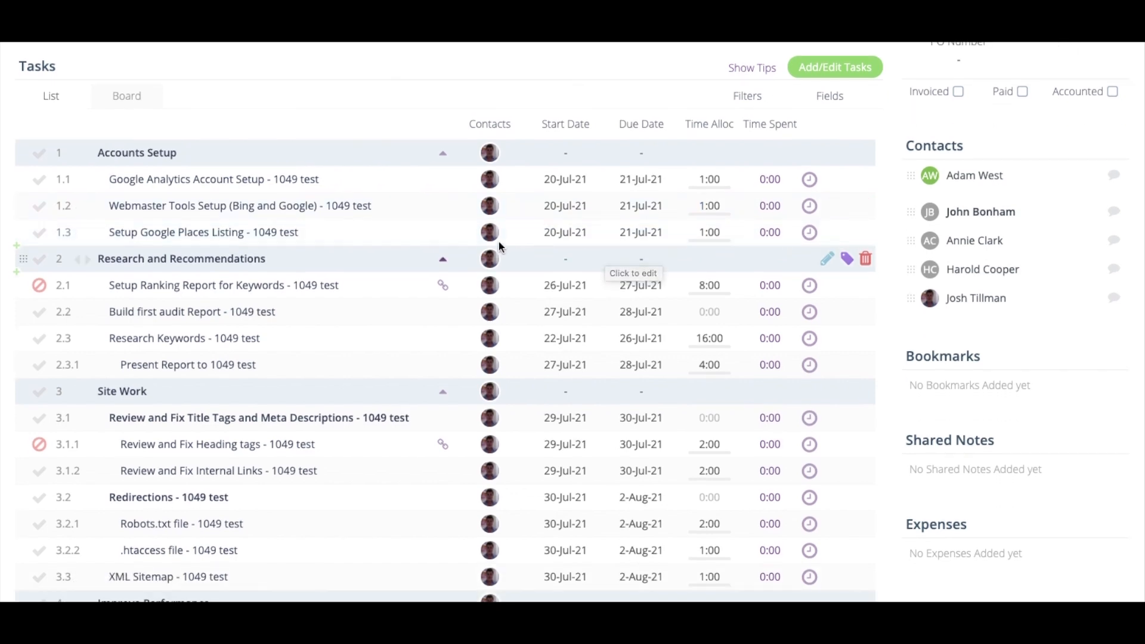
{"action": "scroll", "coordinate": [350, 235], "scroll_direction": "down", "scroll_amount": 5}
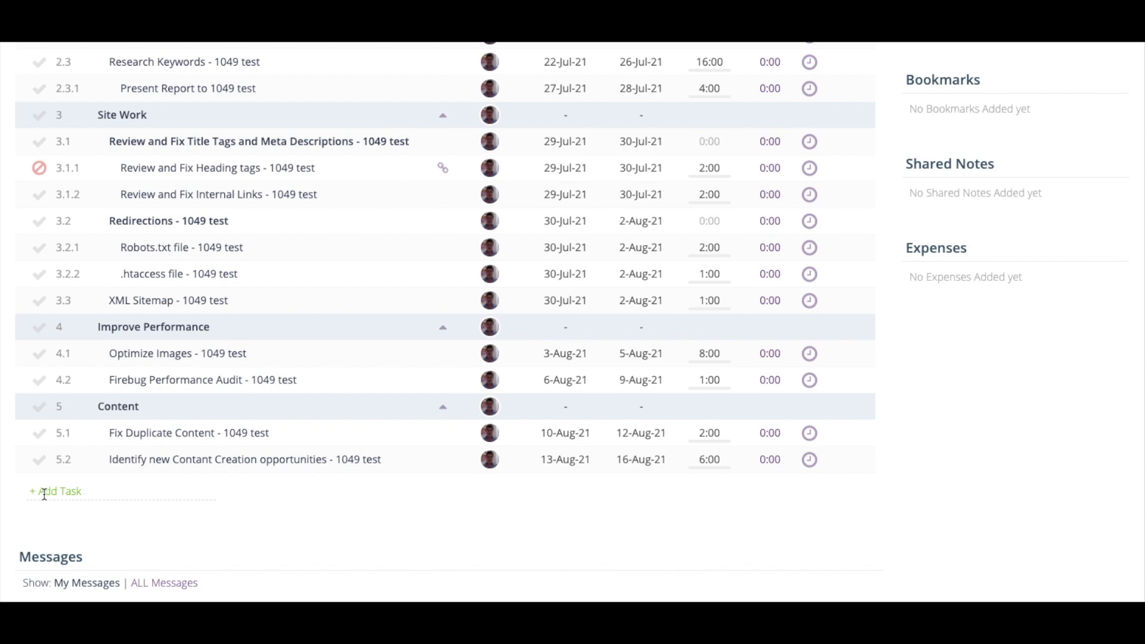
{"action": "scroll", "coordinate": [100, 506], "scroll_direction": "up", "scroll_amount": 5}
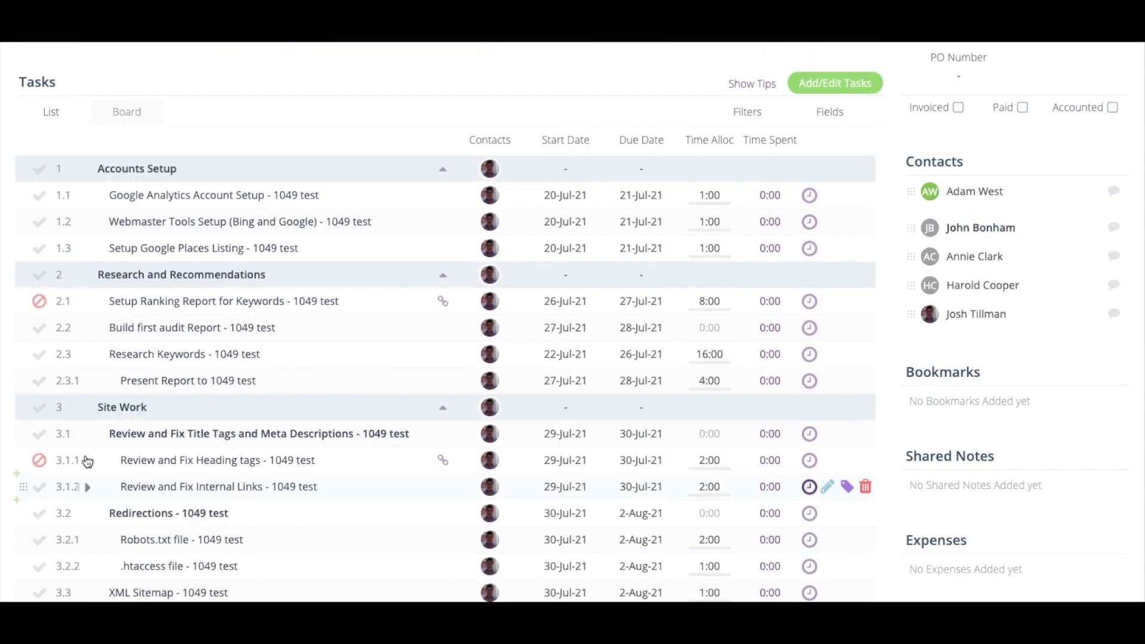
{"action": "scroll", "coordinate": [226, 305], "scroll_direction": "down", "scroll_amount": 5}
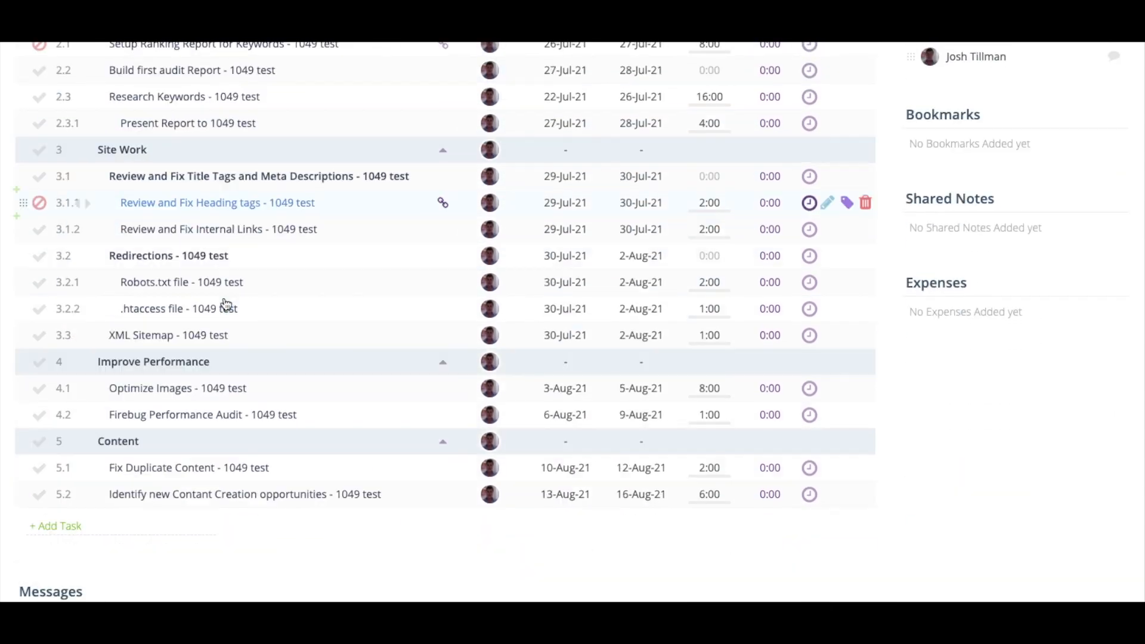
Add task 6 named 'Test' at the end of the task list and close the empty entry row
{"action": "left_click", "coordinate": [101, 527]}
{"action": "type", "text": "Tre"}
{"action": "key", "text": "BackSpace"}
{"action": "key", "text": "BackSpace"}
{"action": "type", "text": "es"}
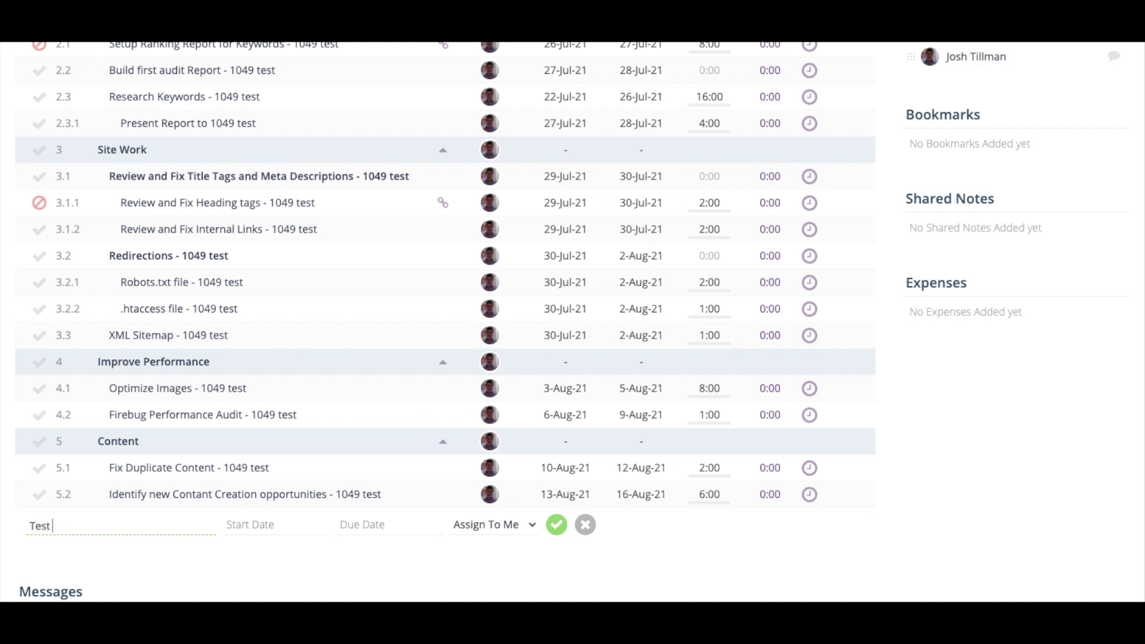
{"action": "type", "text": "t"}
{"action": "key", "text": "Return"}
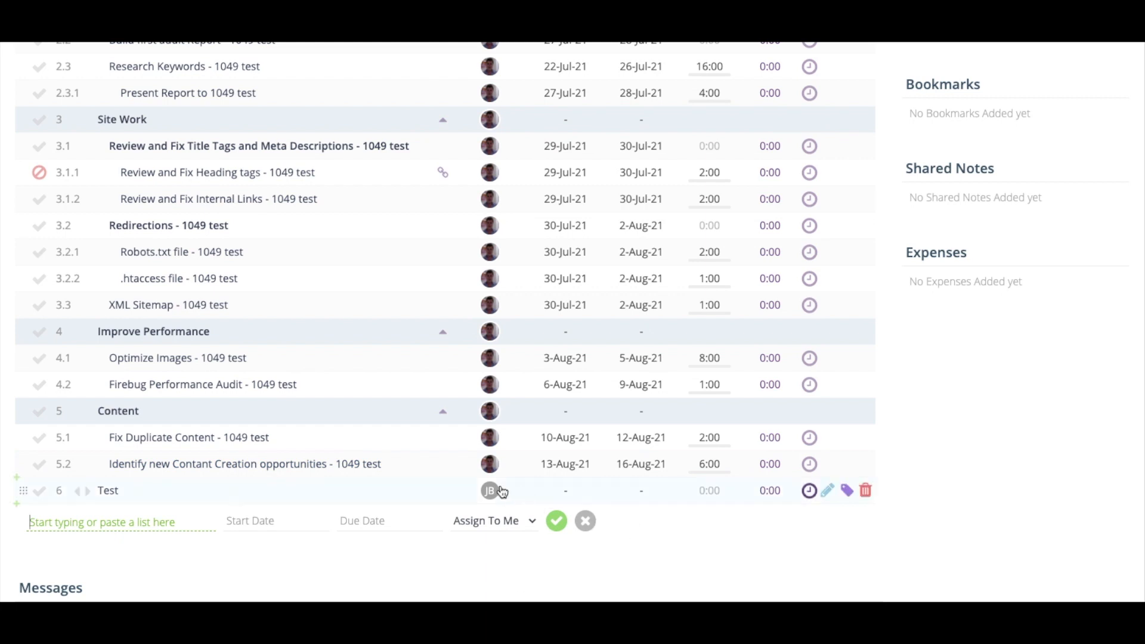
{"action": "left_click", "coordinate": [557, 518]}
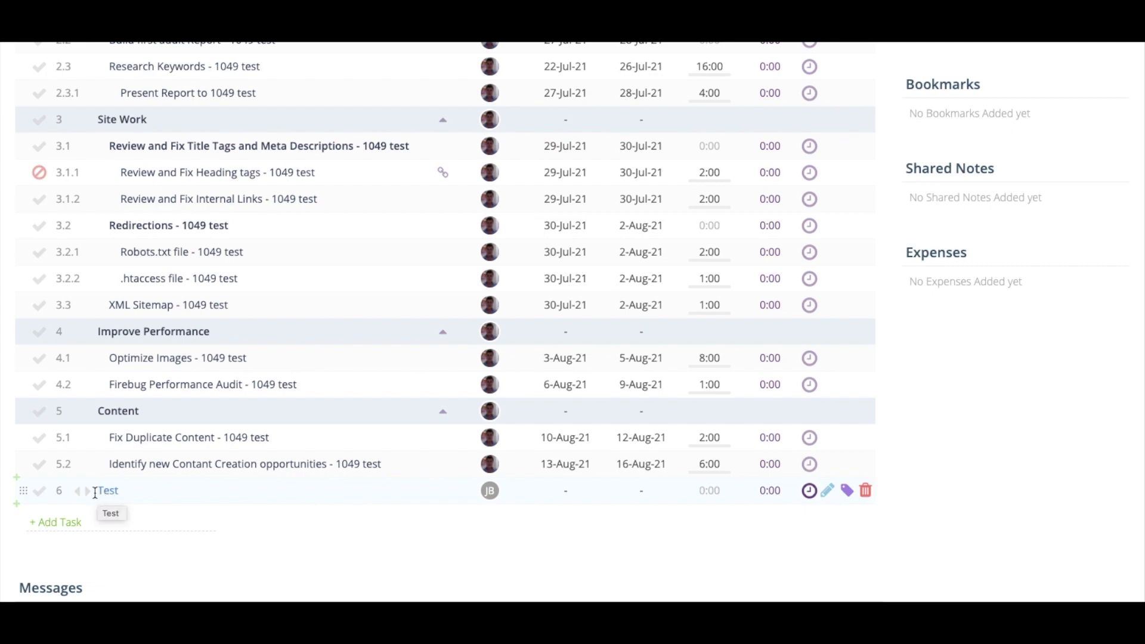
{"action": "scroll", "coordinate": [66, 338], "scroll_direction": "up", "scroll_amount": 5}
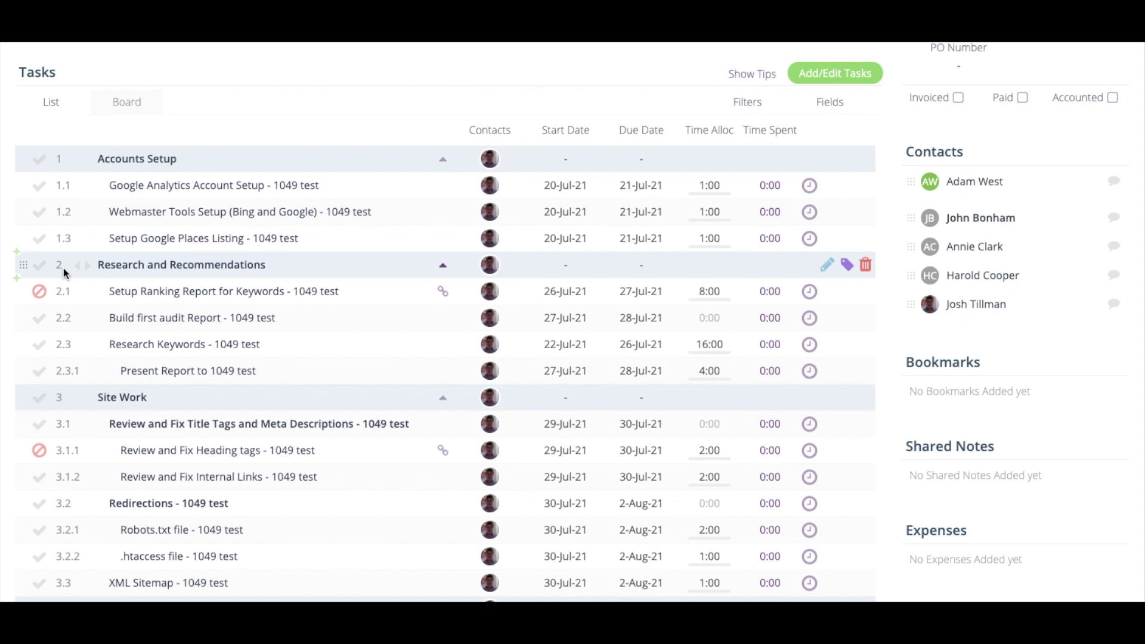
{"action": "scroll", "coordinate": [65, 267], "scroll_direction": "down", "scroll_amount": 5}
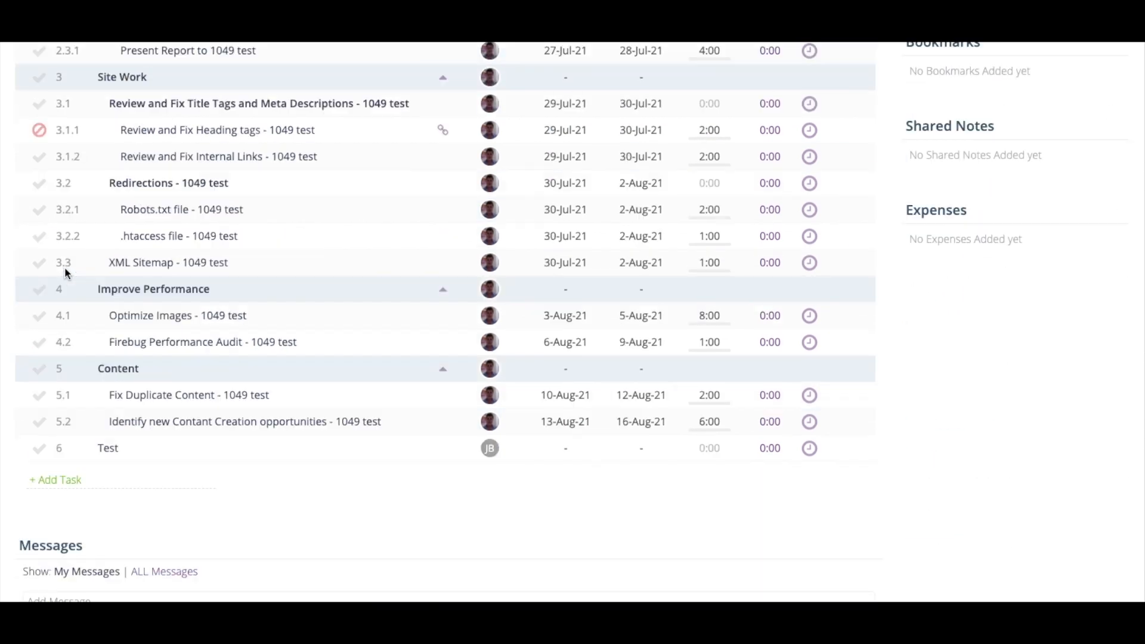
Collapse and re-expand the Content and Improve Performance task sections
{"action": "left_click", "coordinate": [444, 371]}
{"action": "left_click", "coordinate": [444, 370]}
{"action": "left_click", "coordinate": [443, 289]}
{"action": "left_click", "coordinate": [443, 289]}
Open the Add / Edit Tasks window for the Training project
{"action": "scroll", "coordinate": [527, 280], "scroll_direction": "up", "scroll_amount": 2}
{"action": "scroll", "coordinate": [709, 227], "scroll_direction": "up", "scroll_amount": 4}
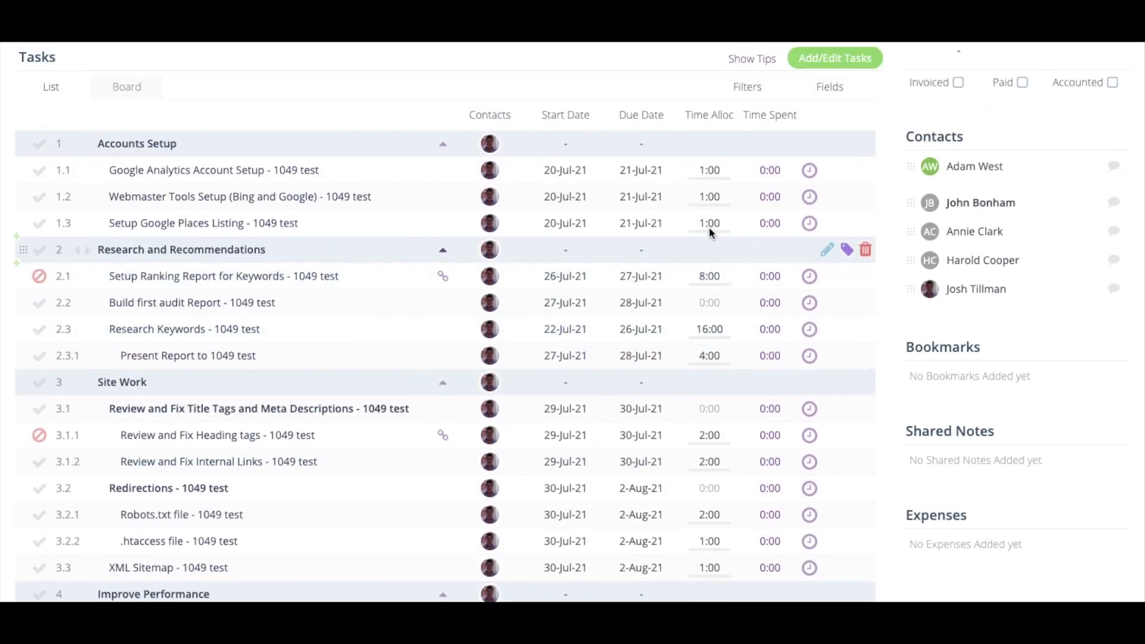
{"action": "left_click", "coordinate": [853, 61]}
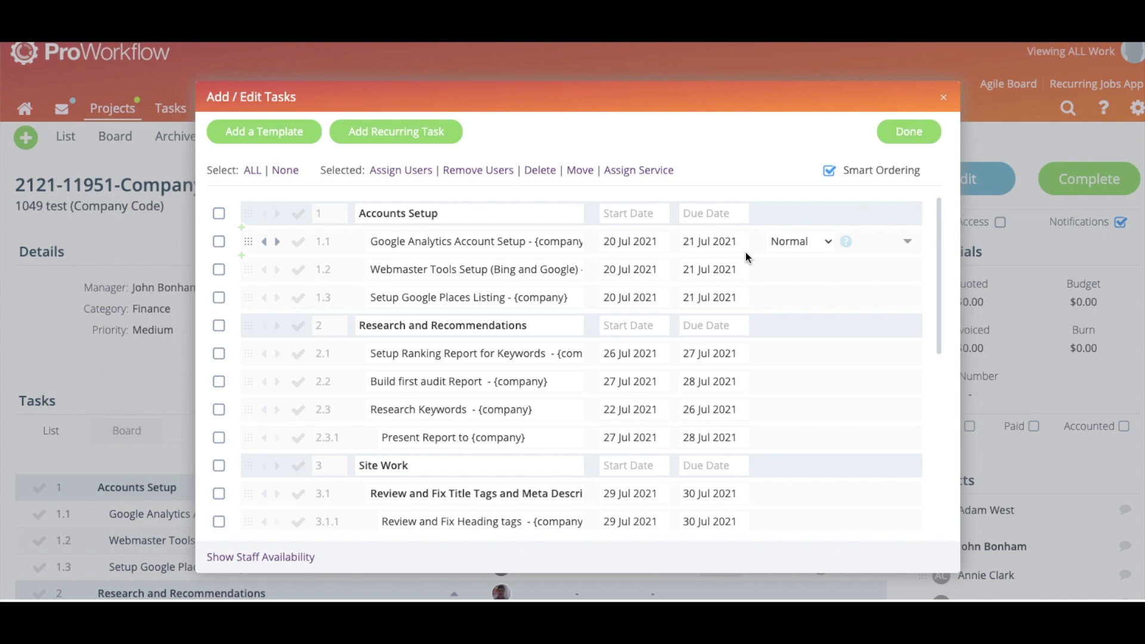
Inspect task 1.1's details and the Add Recurring Task form, then close Add / Edit Tasks unchanged
{"action": "left_click", "coordinate": [909, 245]}
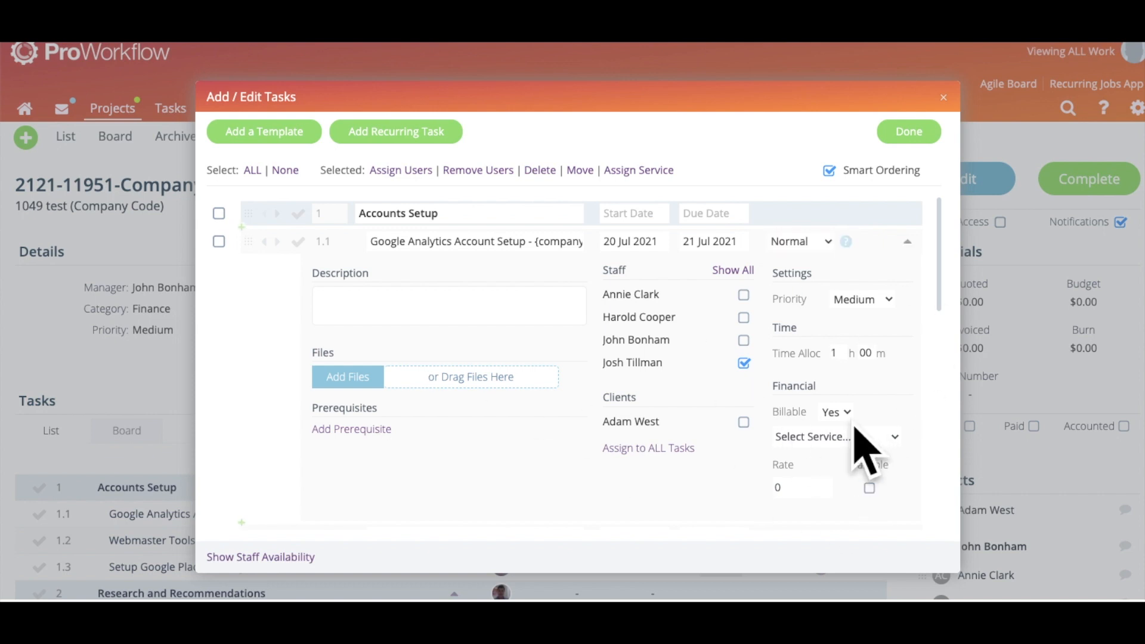
{"action": "left_click", "coordinate": [911, 247]}
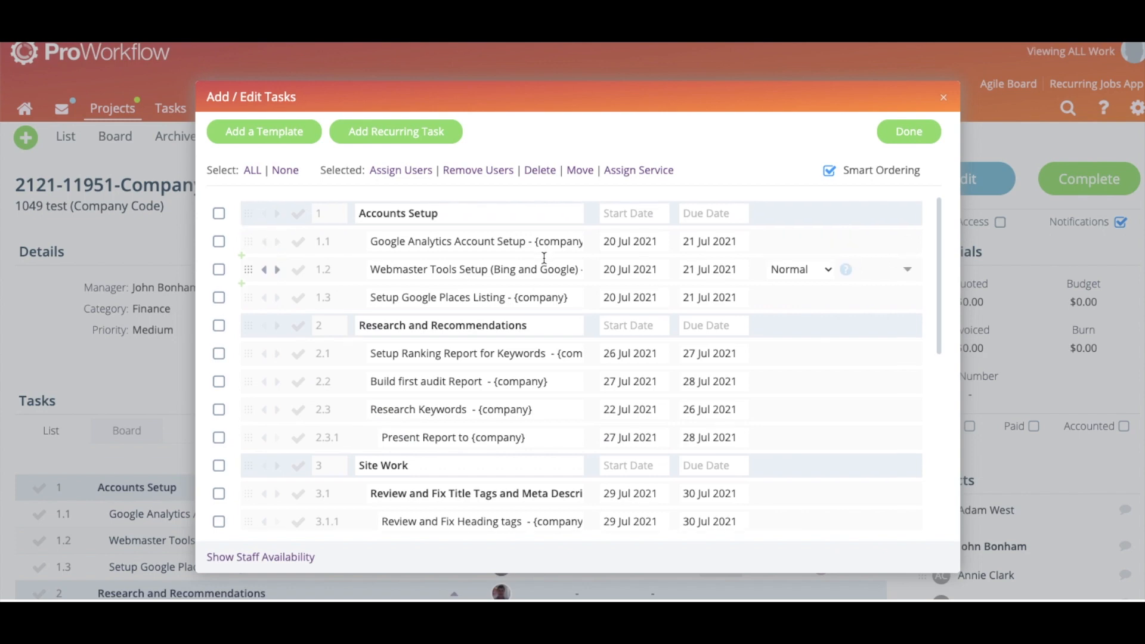
{"action": "scroll", "coordinate": [544, 257], "scroll_direction": "down", "scroll_amount": 6}
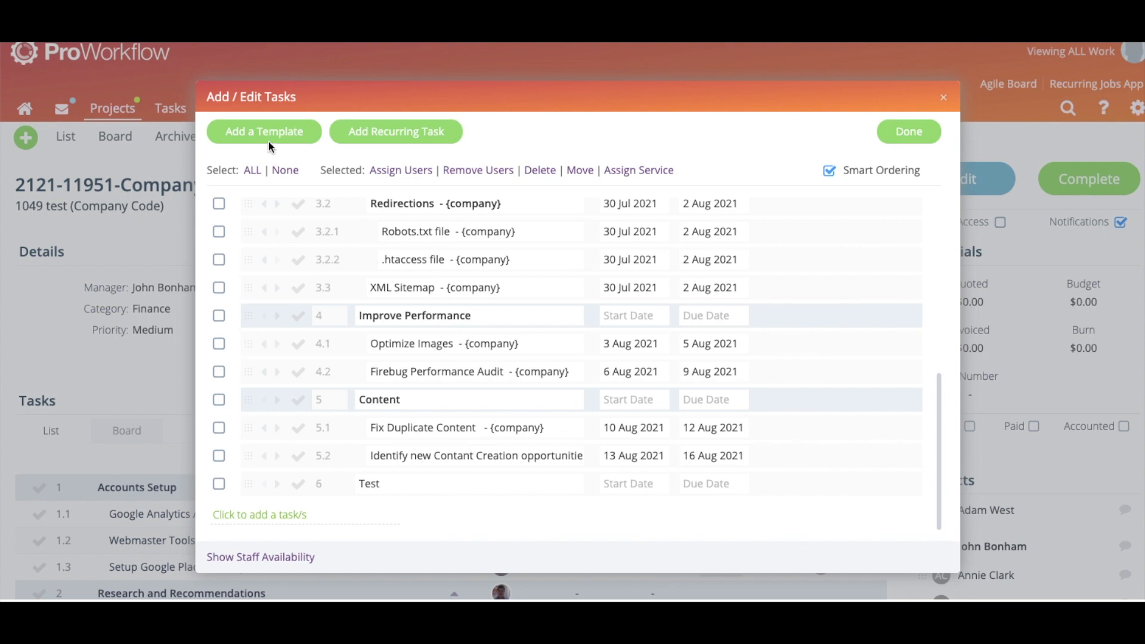
{"action": "left_click", "coordinate": [441, 134]}
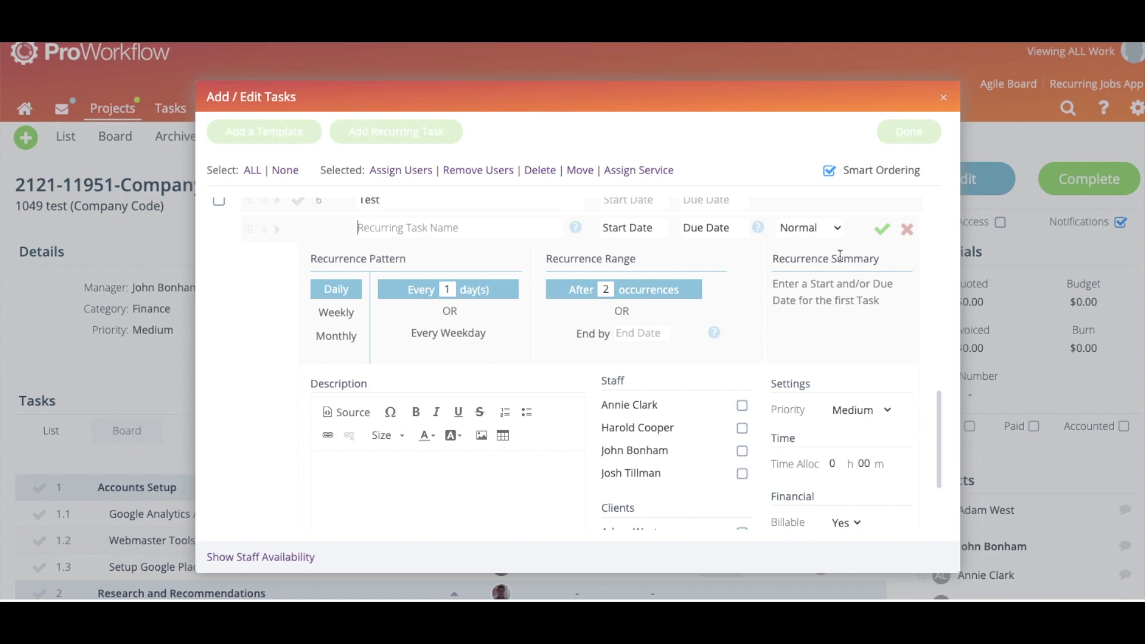
{"action": "left_click", "coordinate": [944, 98]}
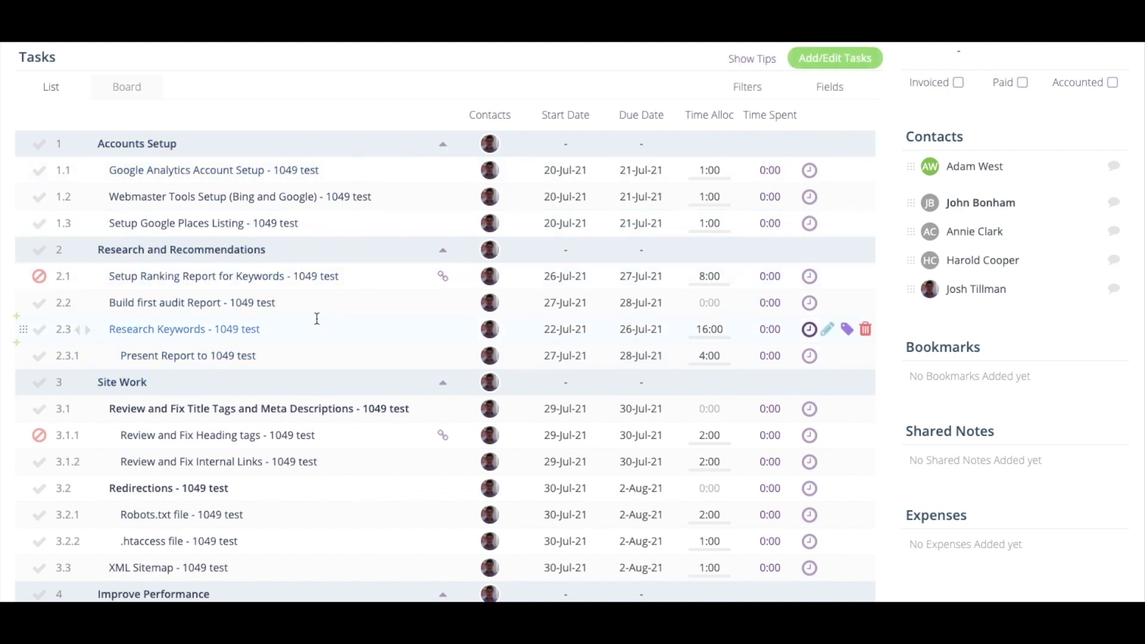
Insert 'Task 5' below task 2.2 as task 2.3, then open a new task row after Test
{"action": "left_click", "coordinate": [18, 319]}
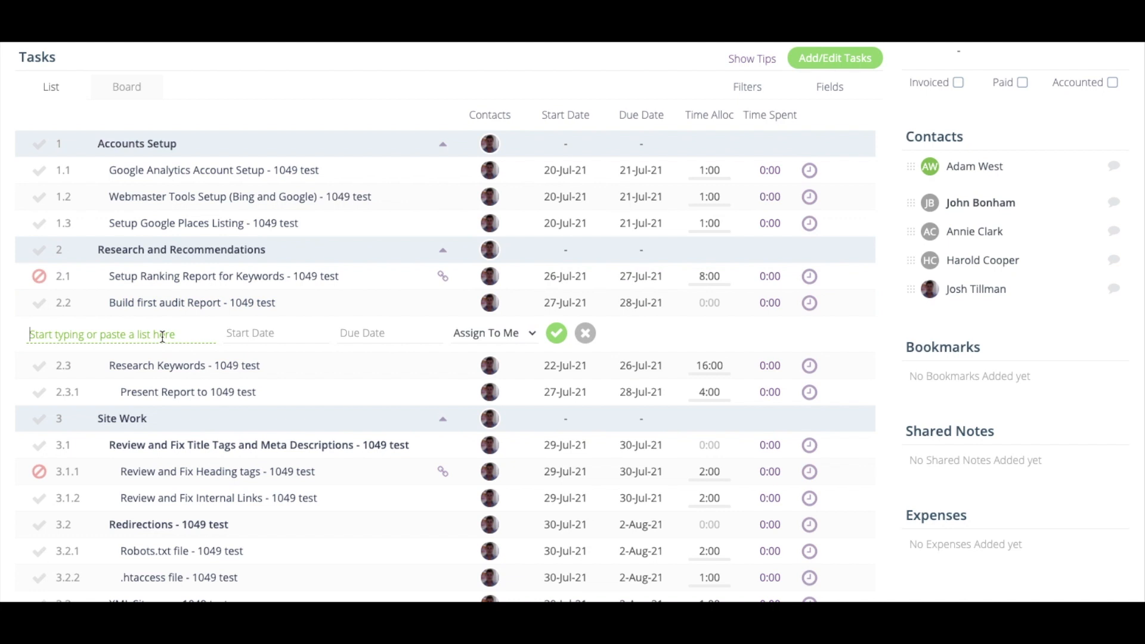
{"action": "type", "text": "Task 5"}
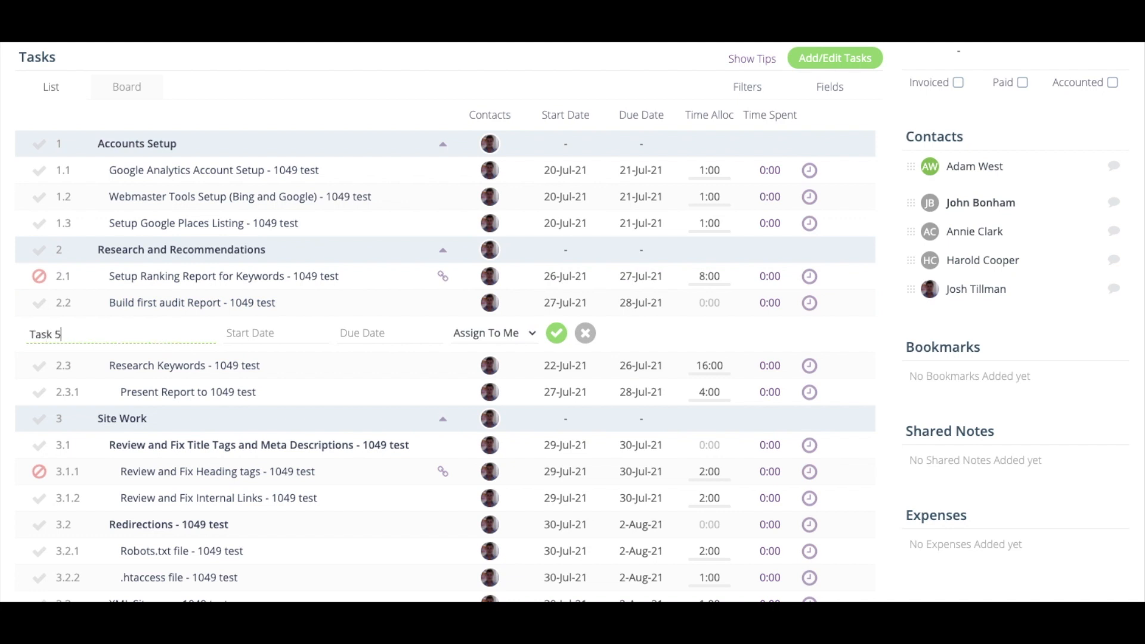
{"action": "key", "text": "Return"}
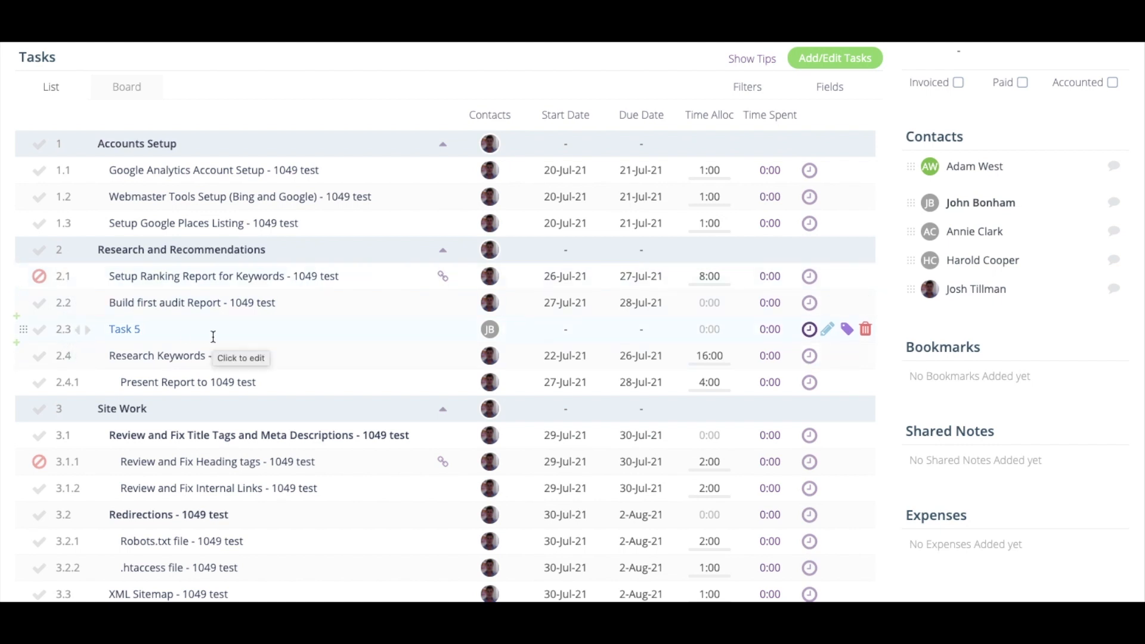
{"action": "scroll", "coordinate": [212, 337], "scroll_direction": "down", "scroll_amount": 8}
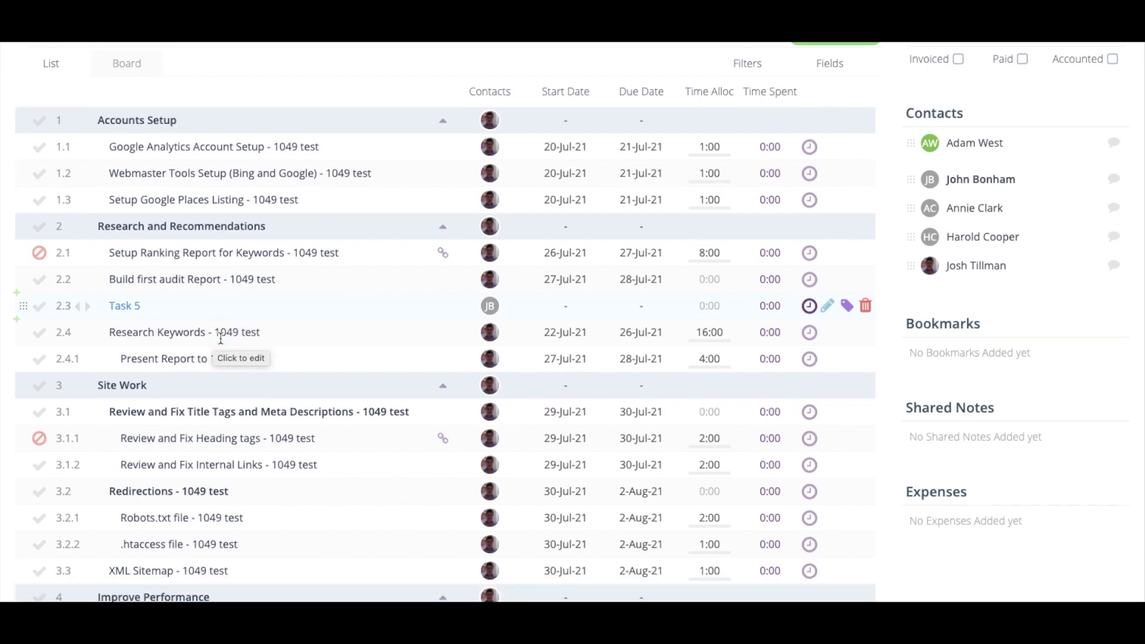
{"action": "left_click", "coordinate": [96, 346]}
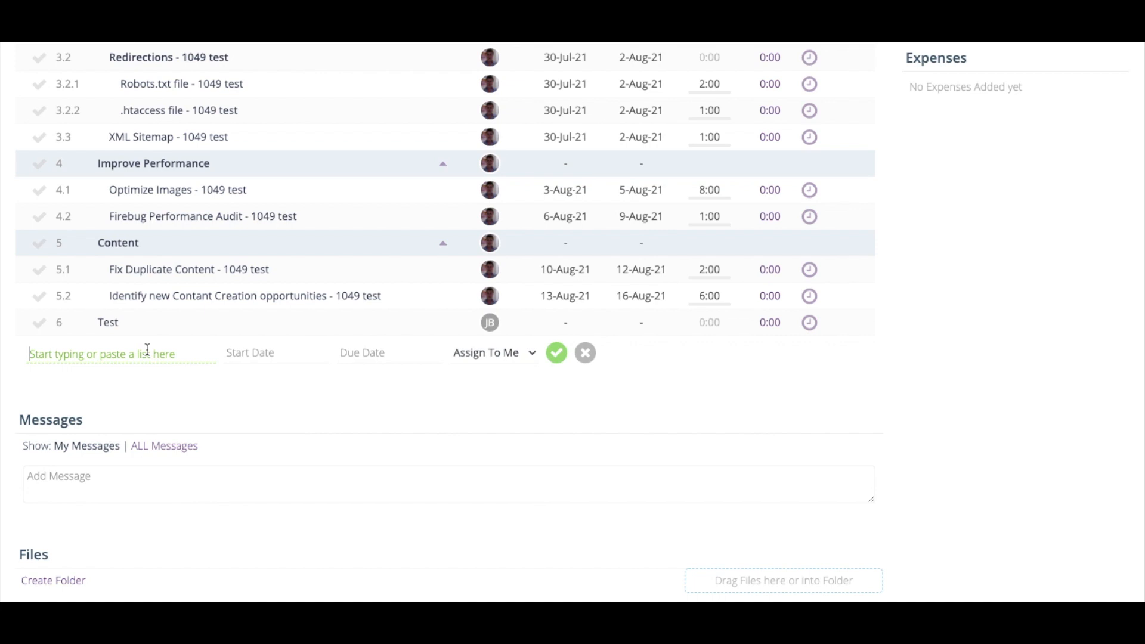
{"action": "left_click_drag", "start_coordinate": [159, 327], "coordinate": [88, 227]}
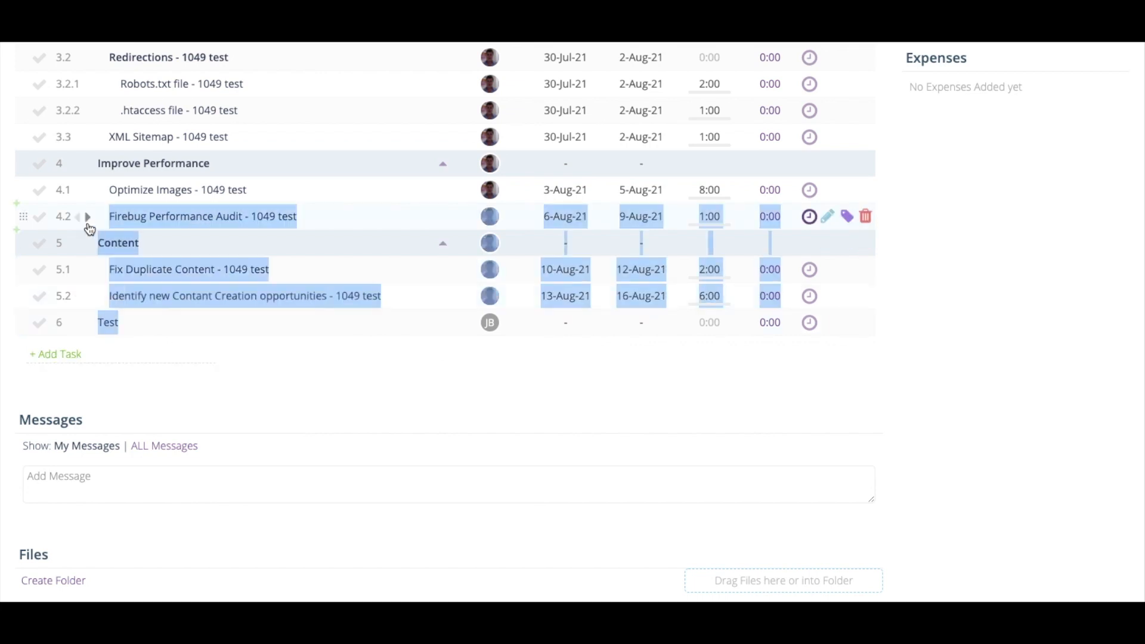
{"action": "left_click", "coordinate": [75, 354]}
{"action": "key", "text": "ctrl+v"}
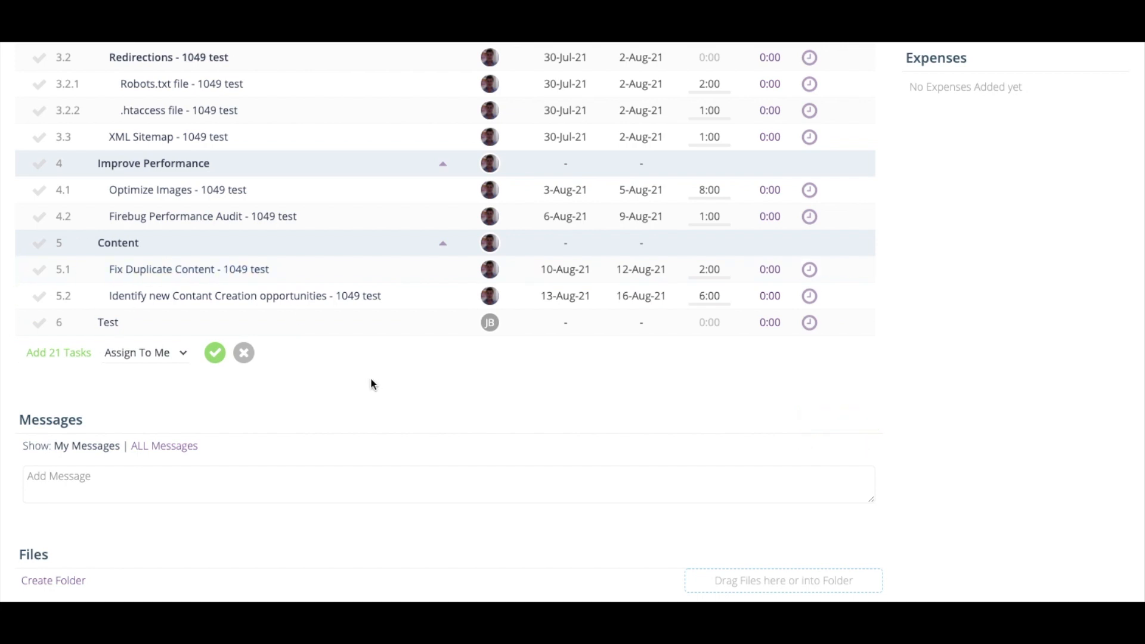
{"action": "left_click", "coordinate": [244, 358]}
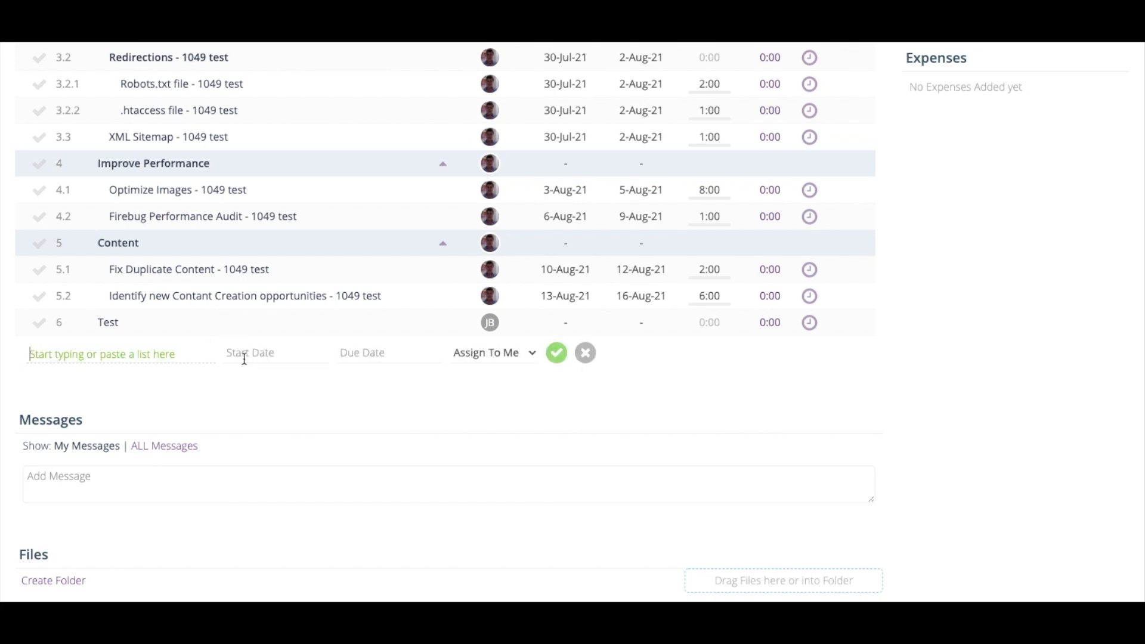
{"action": "left_click", "coordinate": [587, 353]}
{"action": "scroll", "coordinate": [879, 364], "scroll_direction": "up", "scroll_amount": 4}
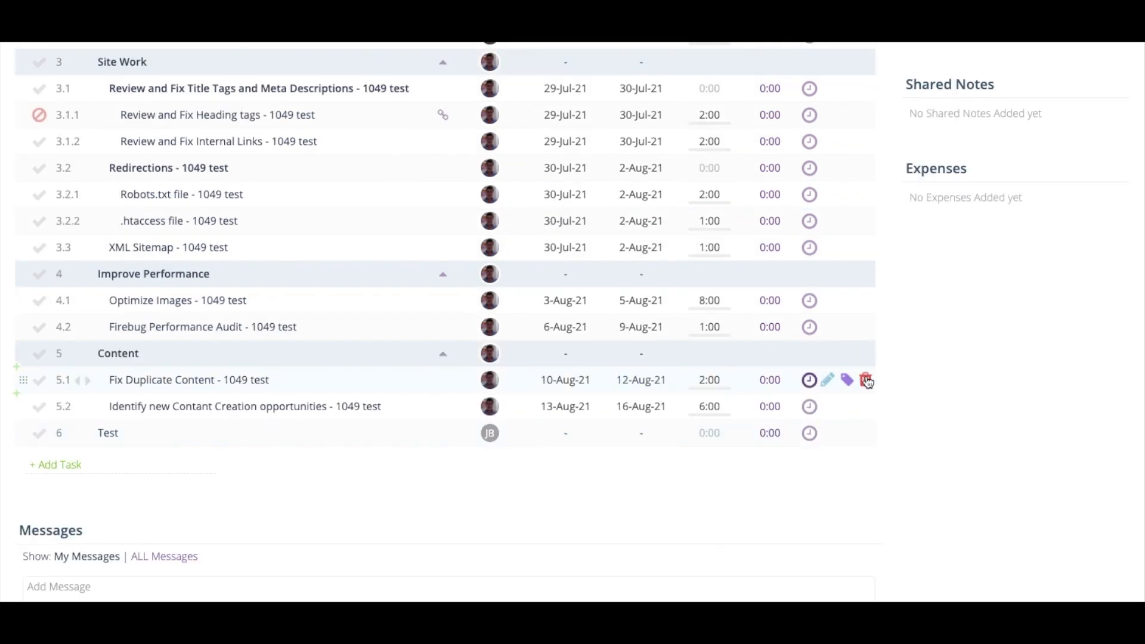
{"action": "scroll", "coordinate": [969, 356], "scroll_direction": "up", "scroll_amount": 4}
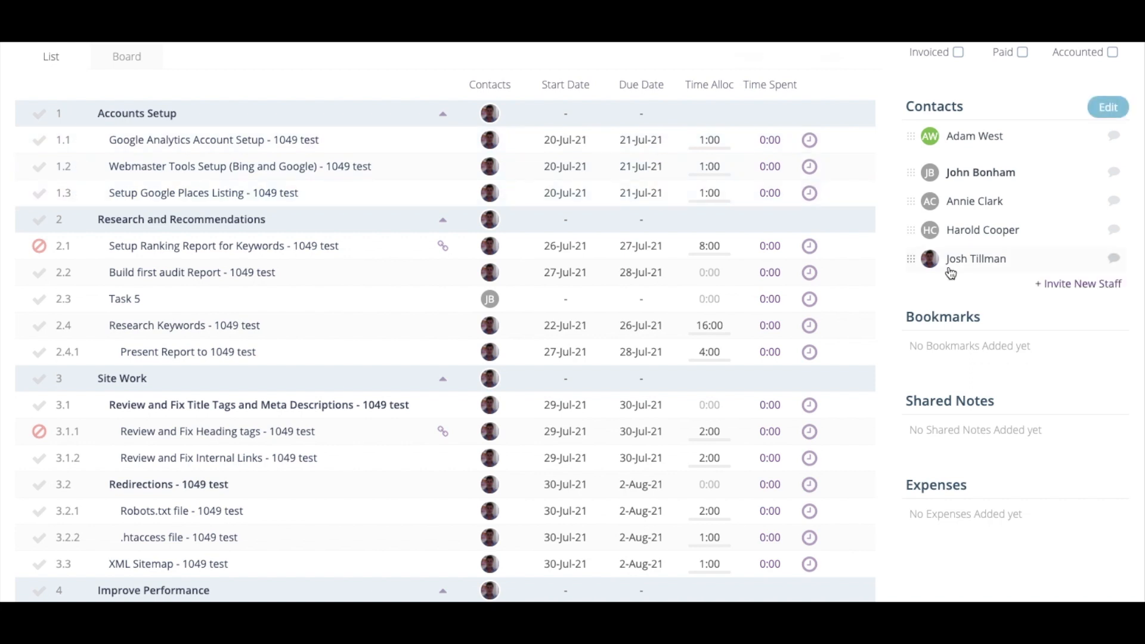
Remove the default contact from all tasks, assign different contacts to tasks 1.1–1.3, and start the Google Places timer
{"action": "left_click_drag", "start_coordinate": [977, 263], "coordinate": [701, 99]}
{"action": "left_click_drag", "start_coordinate": [1004, 227], "coordinate": [536, 189]}
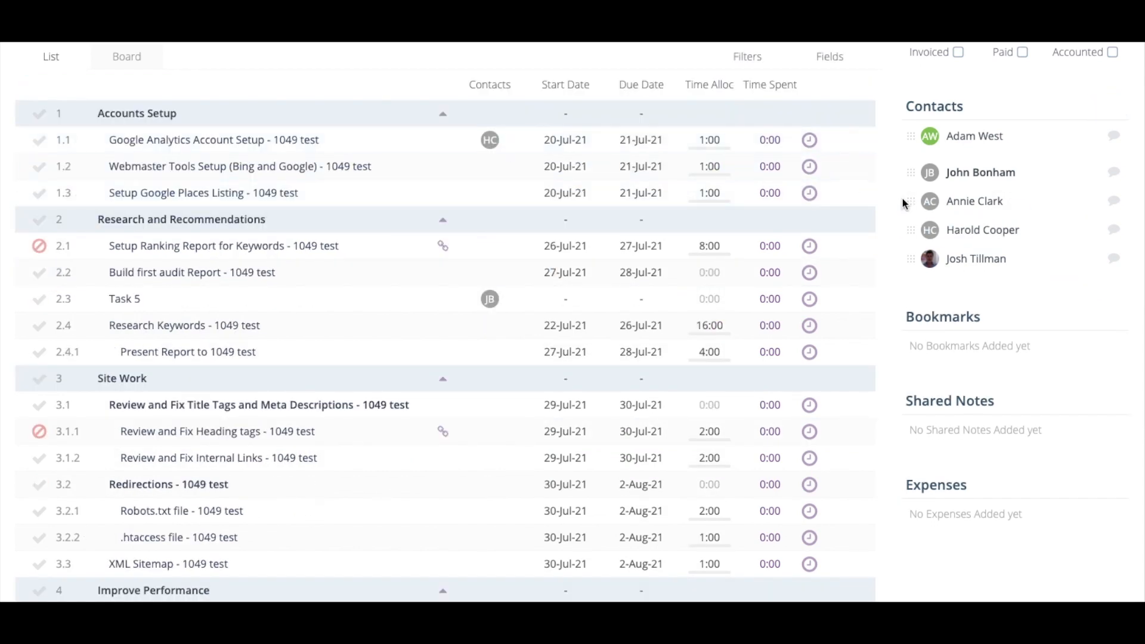
{"action": "left_click_drag", "start_coordinate": [975, 201], "coordinate": [530, 217]}
{"action": "left_click_drag", "start_coordinate": [967, 173], "coordinate": [518, 234]}
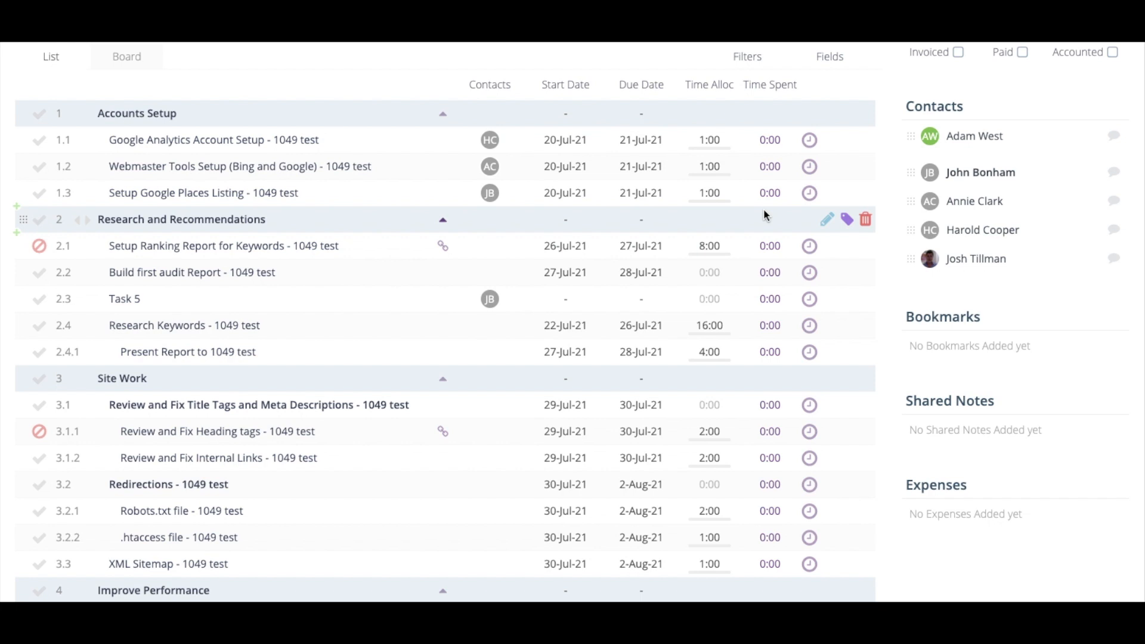
{"action": "left_click", "coordinate": [811, 197]}
{"action": "scroll", "coordinate": [753, 270], "scroll_direction": "up", "scroll_amount": 7}
Stop the Setup Google Places Listing timer and save the entry without a note
{"action": "mouse_move", "coordinate": [634, 127]}
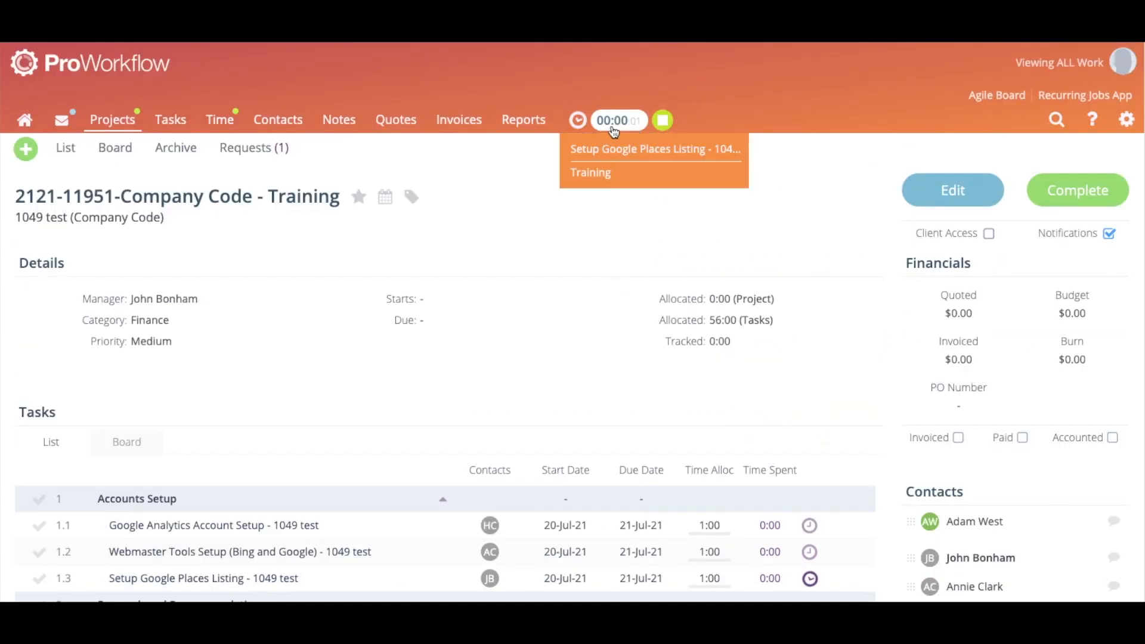
{"action": "left_click", "coordinate": [662, 121]}
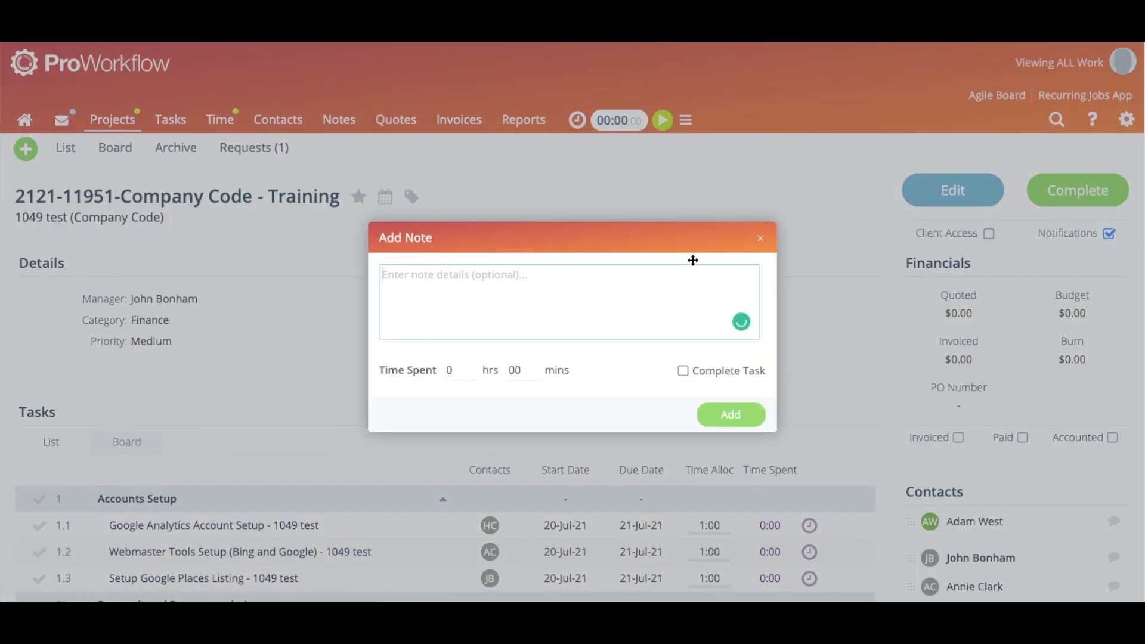
{"action": "left_click", "coordinate": [730, 413]}
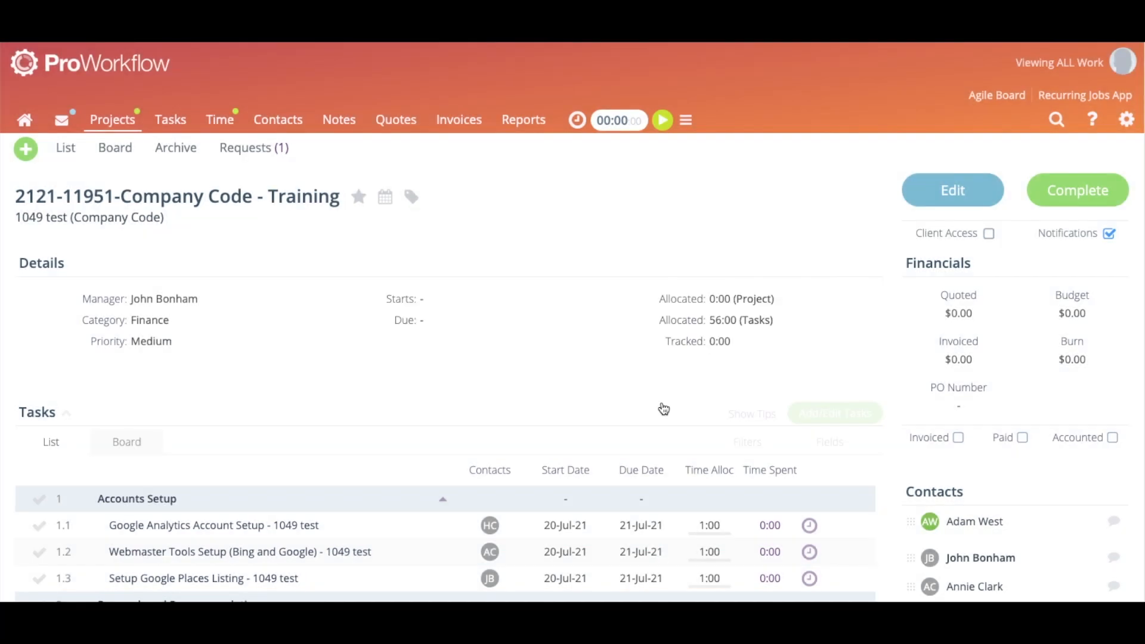
Add a manual 1-hour time record to Setup Google Places Listing, then go to the Tasks list
{"action": "scroll", "coordinate": [493, 335], "scroll_direction": "down", "scroll_amount": 4}
{"action": "left_click", "coordinate": [257, 362]}
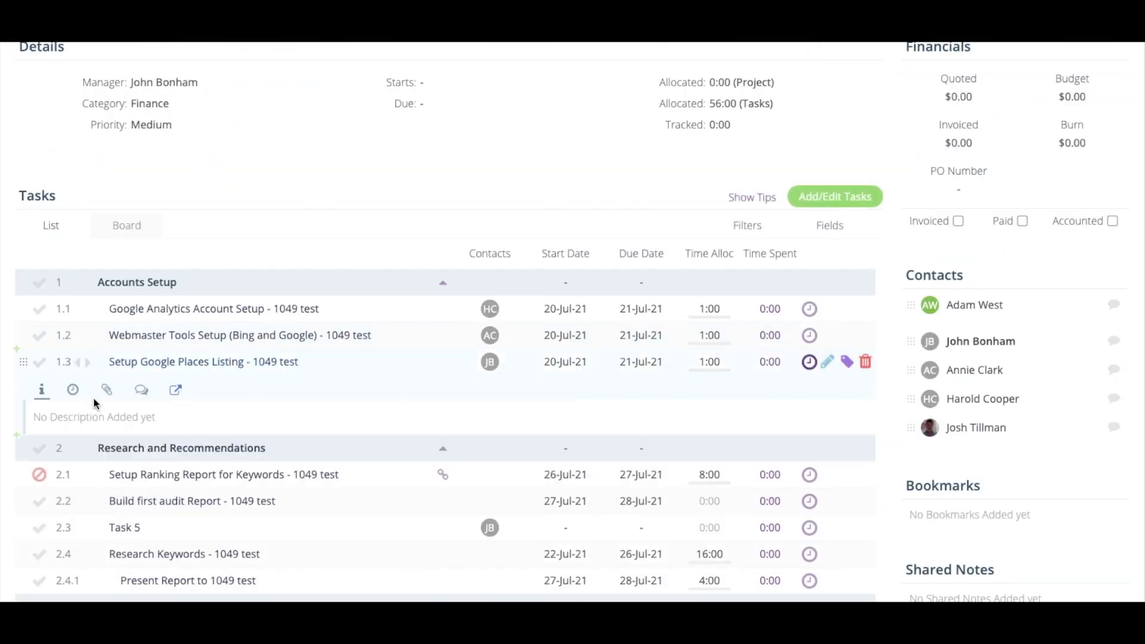
{"action": "left_click", "coordinate": [73, 392]}
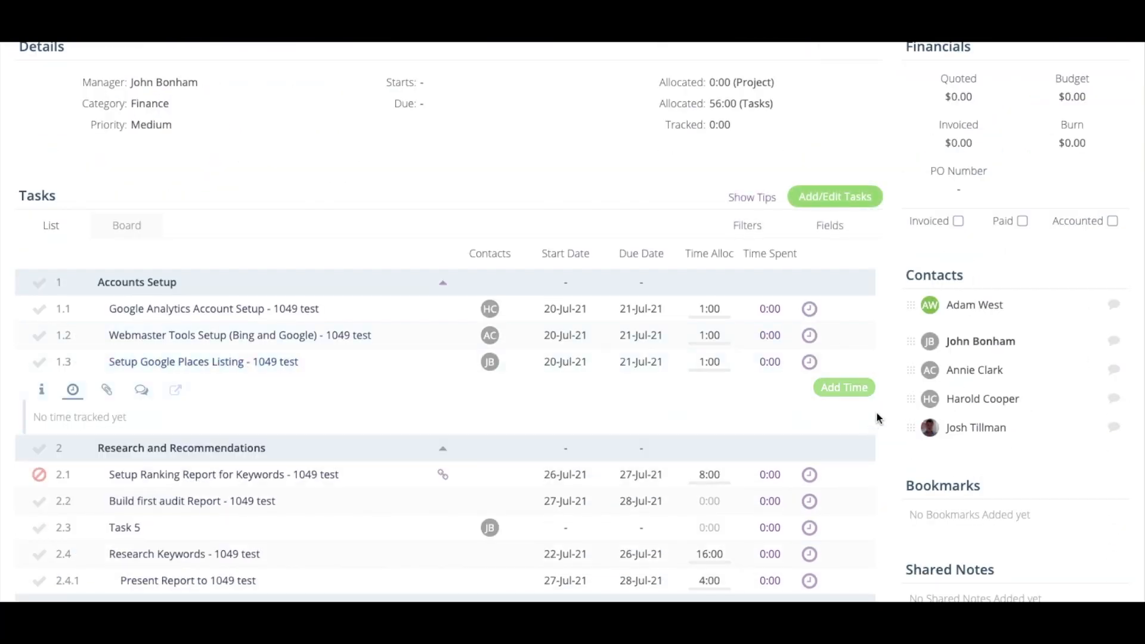
{"action": "left_click", "coordinate": [854, 389]}
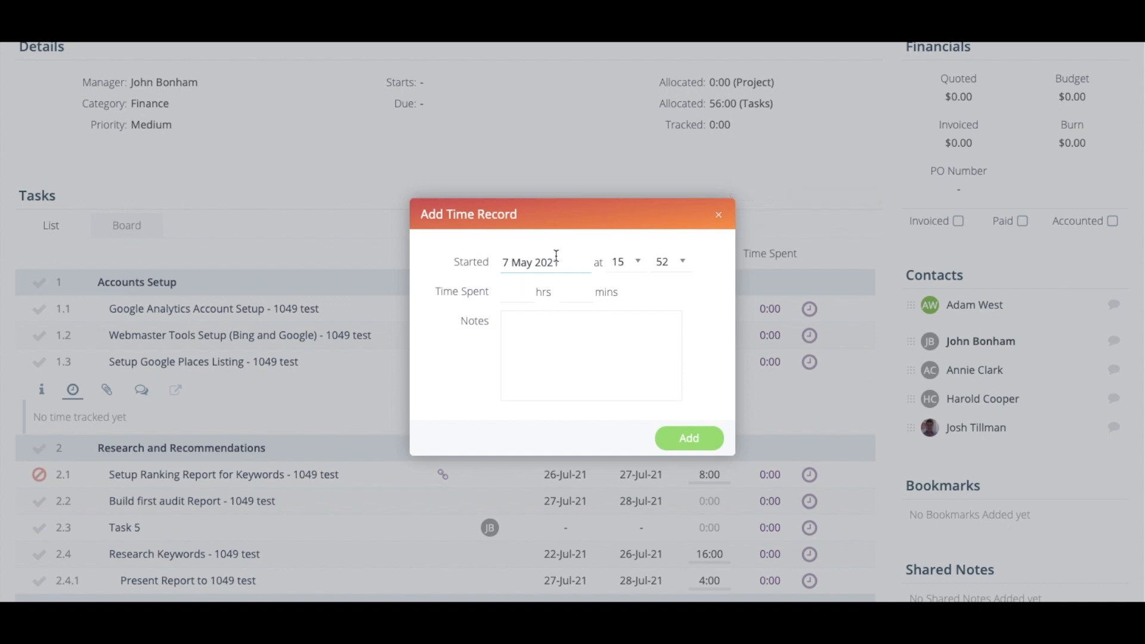
{"action": "left_click", "coordinate": [527, 290]}
{"action": "left_click", "coordinate": [711, 440]}
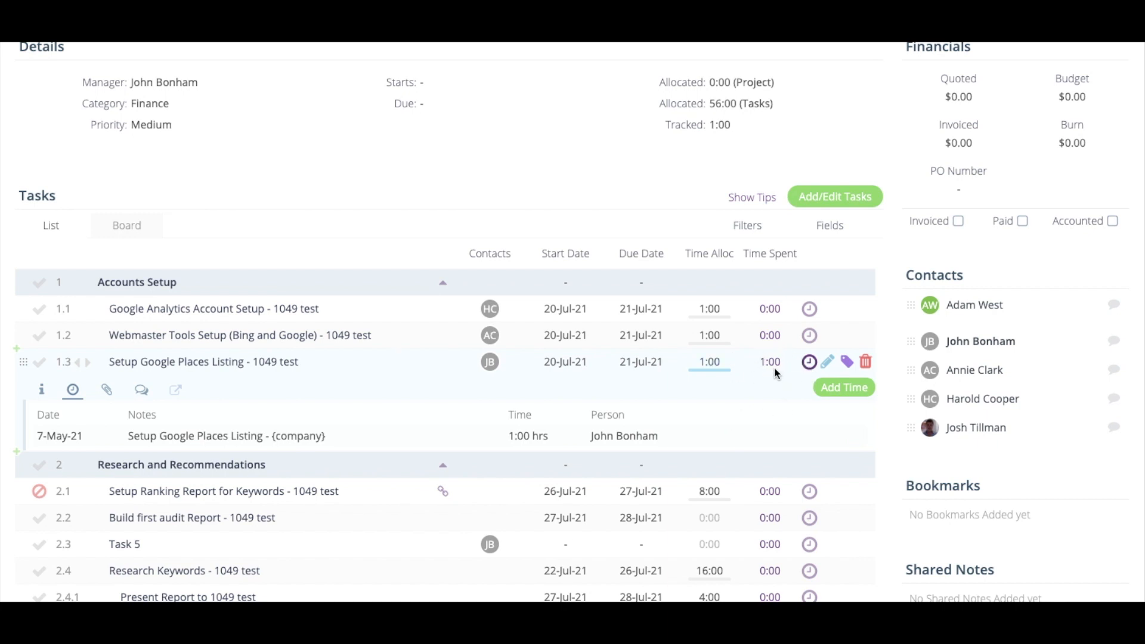
{"action": "left_click", "coordinate": [257, 364]}
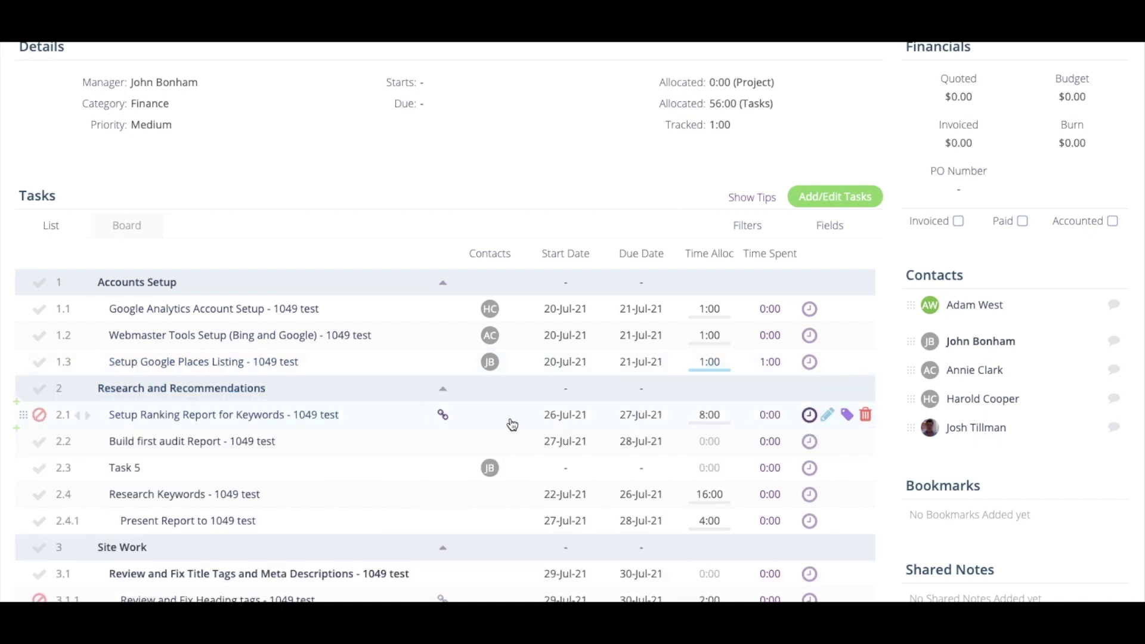
{"action": "scroll", "coordinate": [539, 416], "scroll_direction": "up", "scroll_amount": 4}
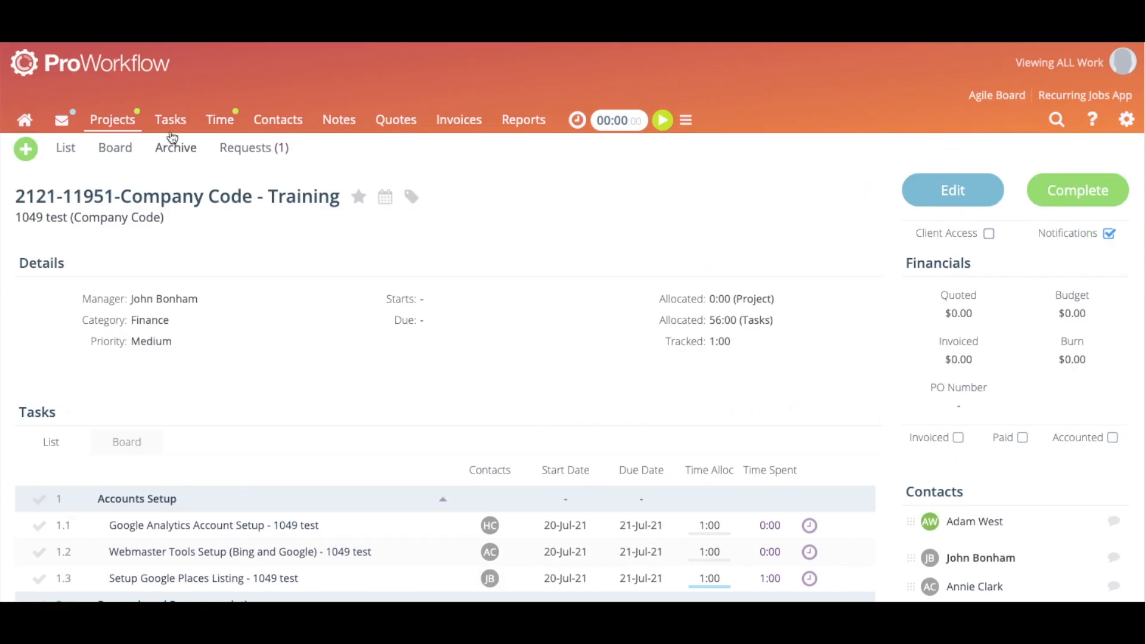
{"action": "left_click", "coordinate": [167, 129]}
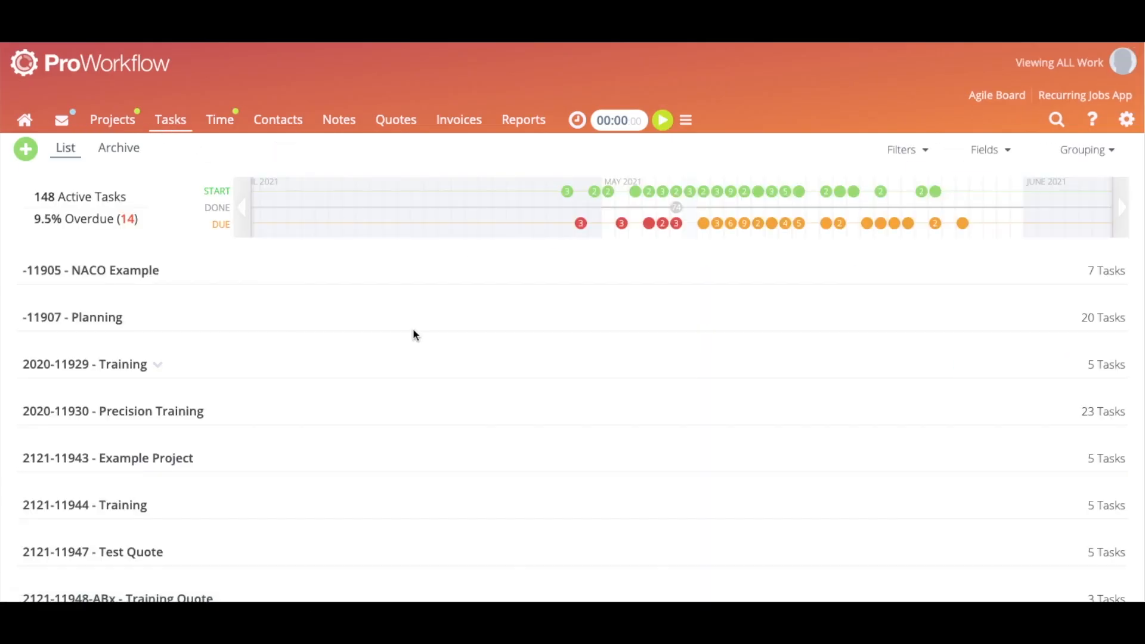
Group all tasks by Upcoming and expand the Overdue and Today groups
{"action": "left_click", "coordinate": [1083, 151]}
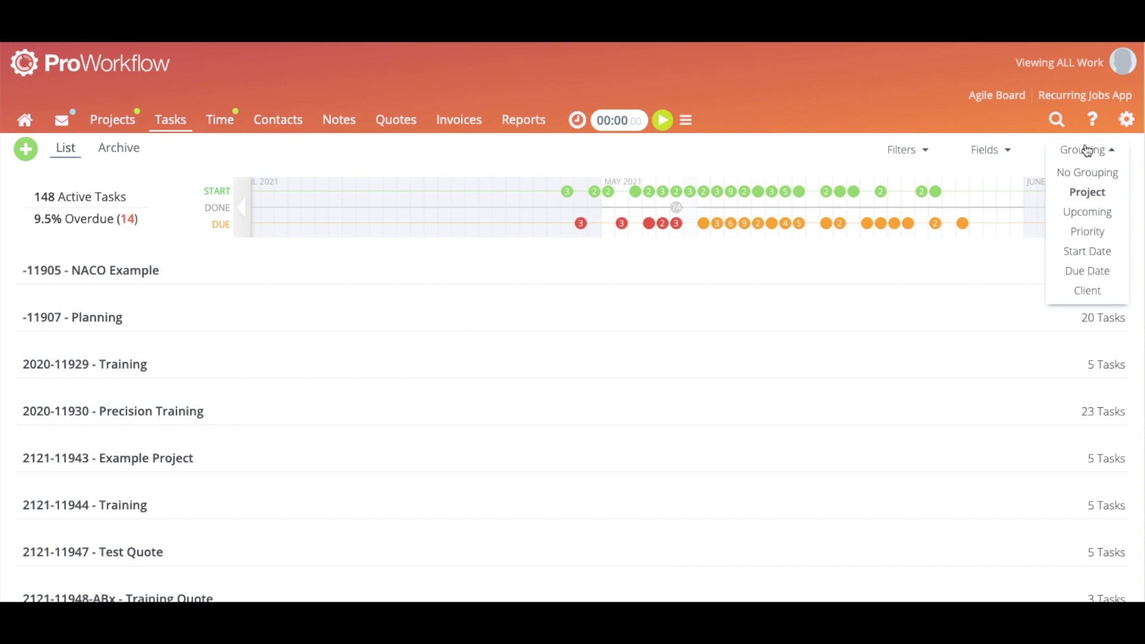
{"action": "left_click", "coordinate": [1094, 213]}
{"action": "left_click", "coordinate": [409, 272]}
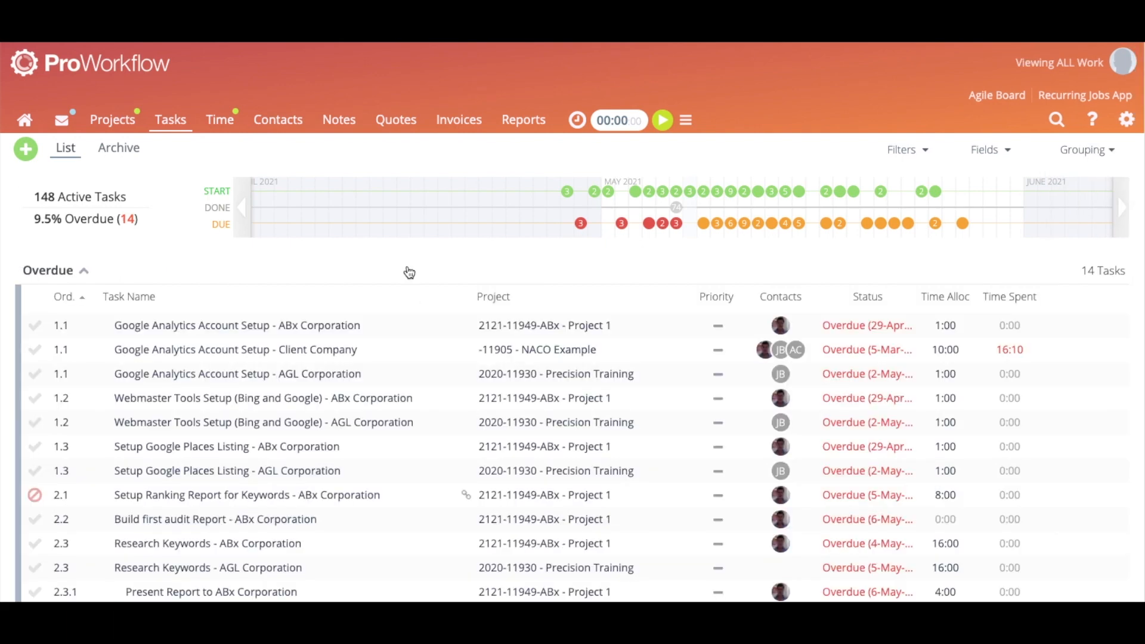
{"action": "left_click", "coordinate": [409, 272]}
{"action": "left_click", "coordinate": [692, 319]}
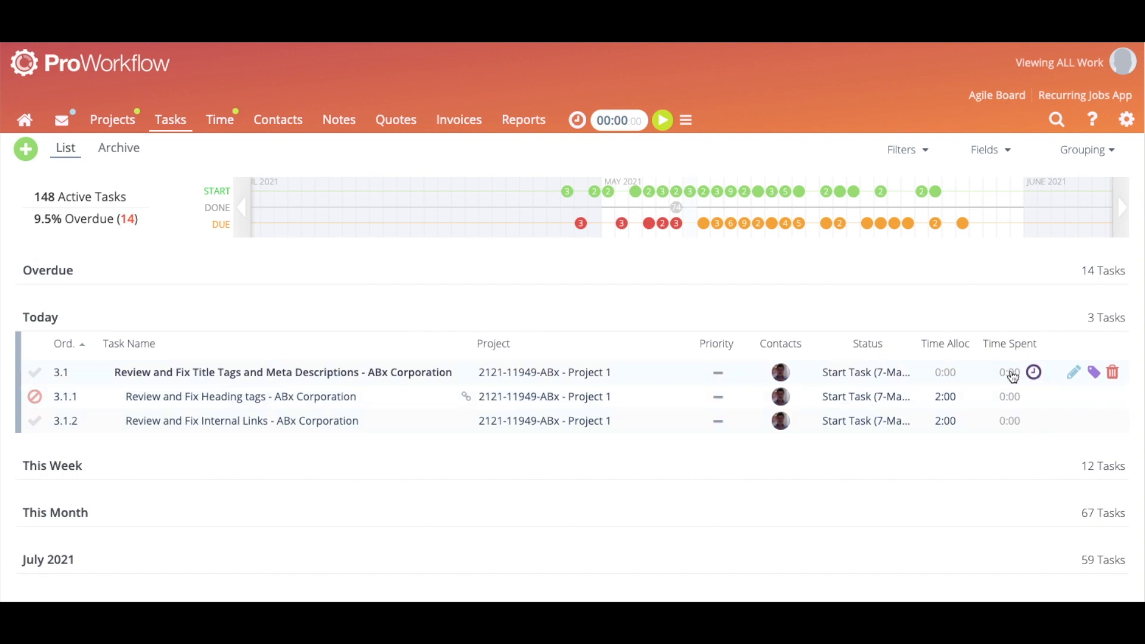
View the Review and Fix Title Tags and Meta Descriptions task, then open the Timesheet
{"action": "left_click", "coordinate": [195, 373]}
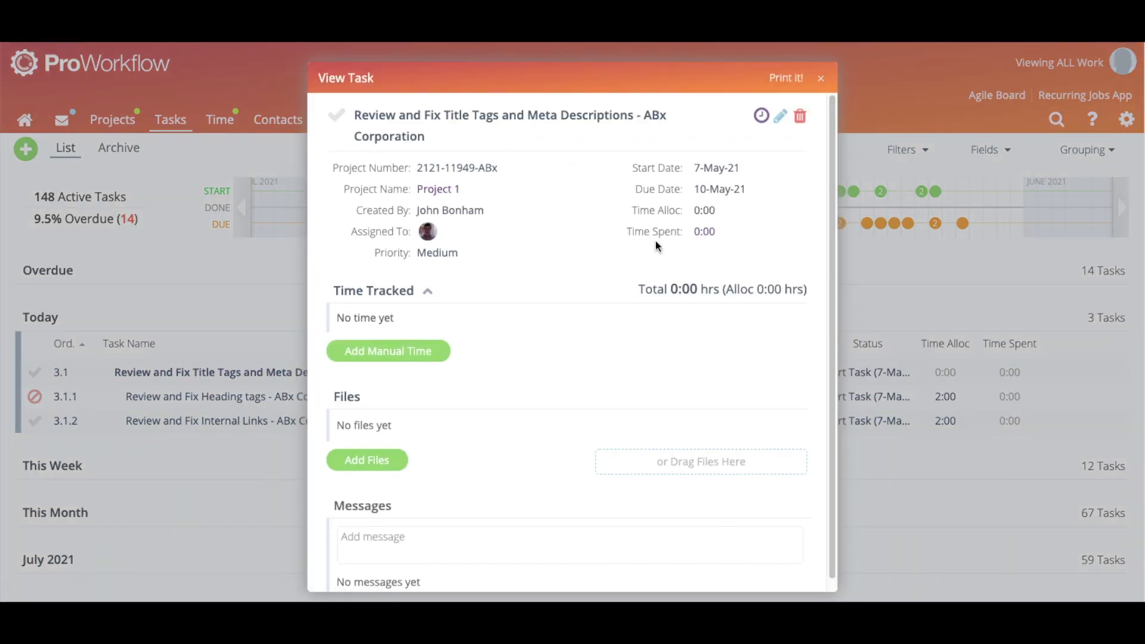
{"action": "left_click", "coordinate": [821, 79]}
{"action": "left_click", "coordinate": [220, 122]}
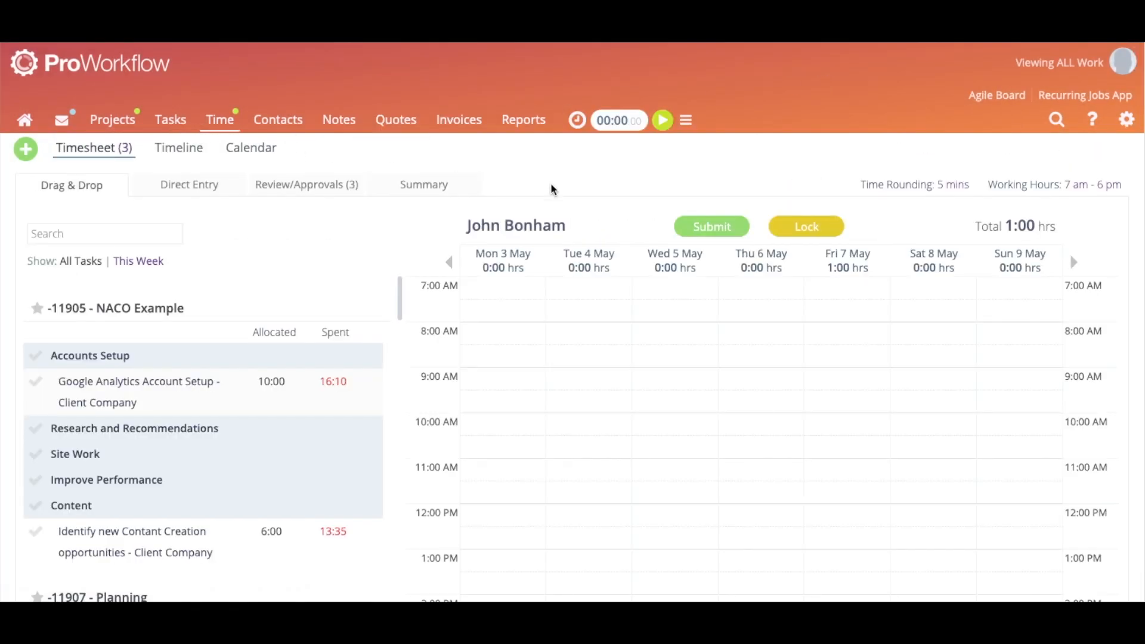
Log 2 hours on Monday 3 May, 8:00–10:00, for Google Analytics Account Setup
{"action": "scroll", "coordinate": [553, 190], "scroll_direction": "down", "scroll_amount": 1}
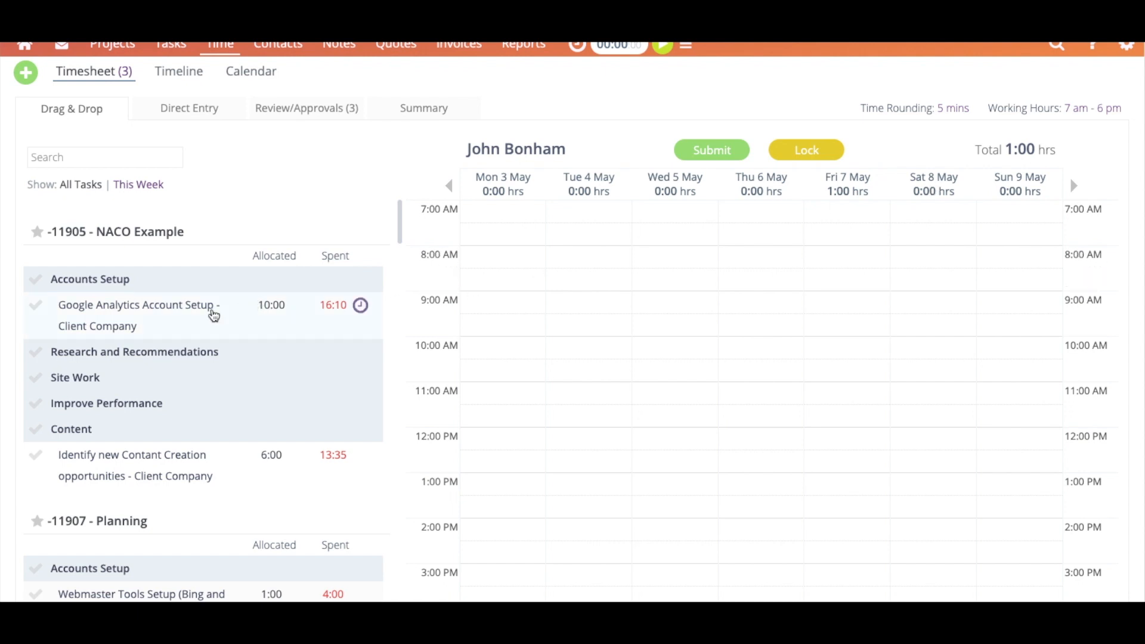
{"action": "scroll", "coordinate": [799, 383], "scroll_direction": "down", "scroll_amount": 1}
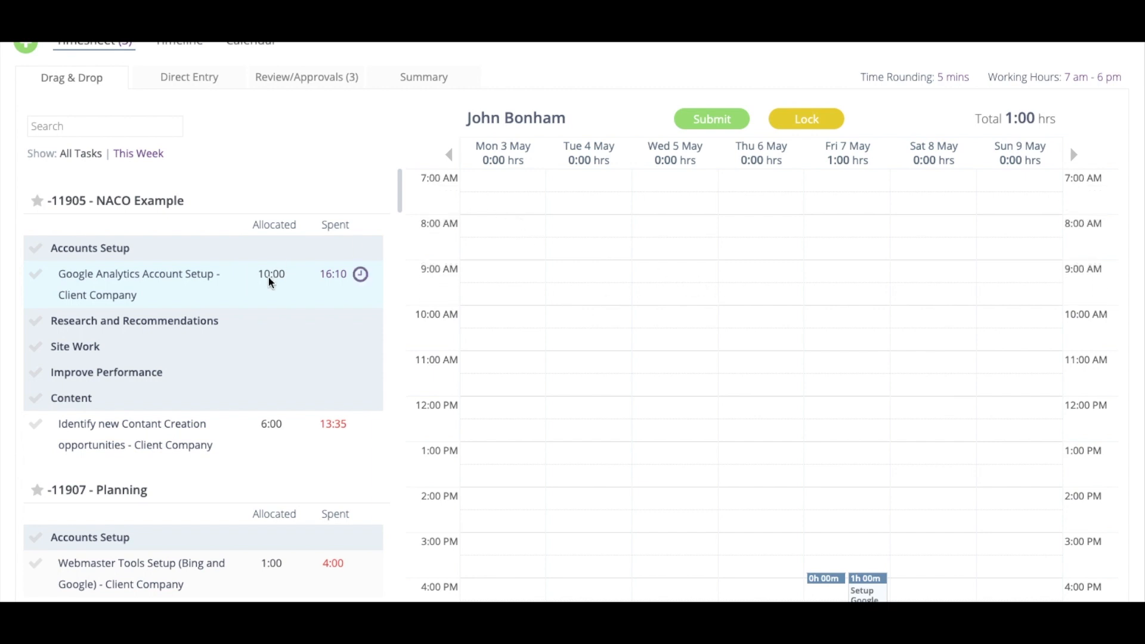
{"action": "left_click_drag", "start_coordinate": [519, 220], "coordinate": [519, 307]}
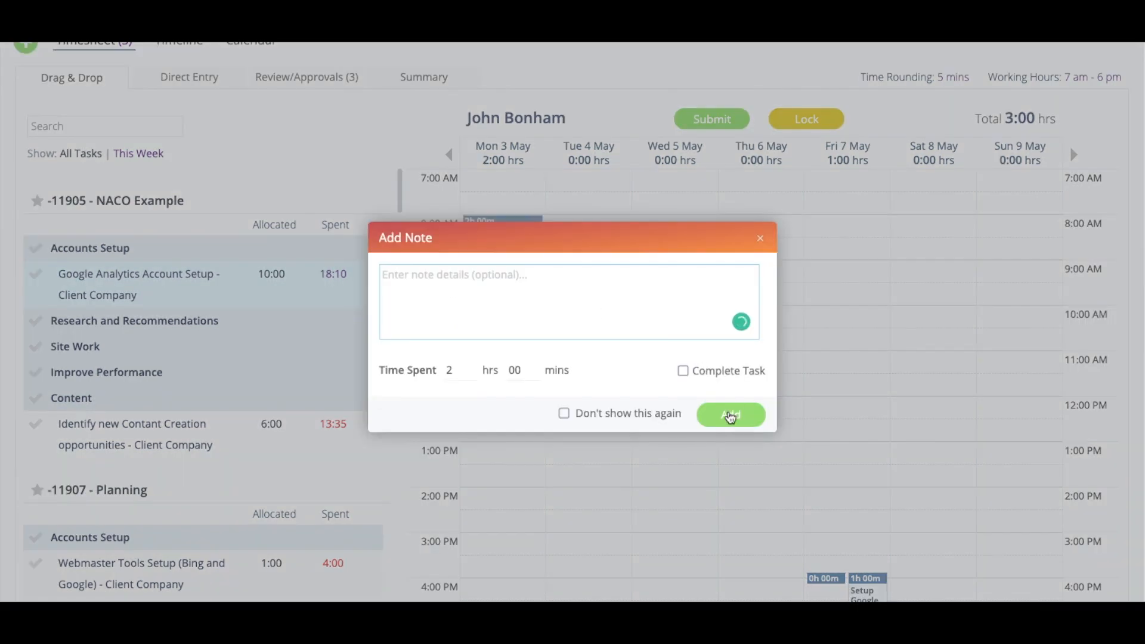
{"action": "left_click", "coordinate": [731, 414]}
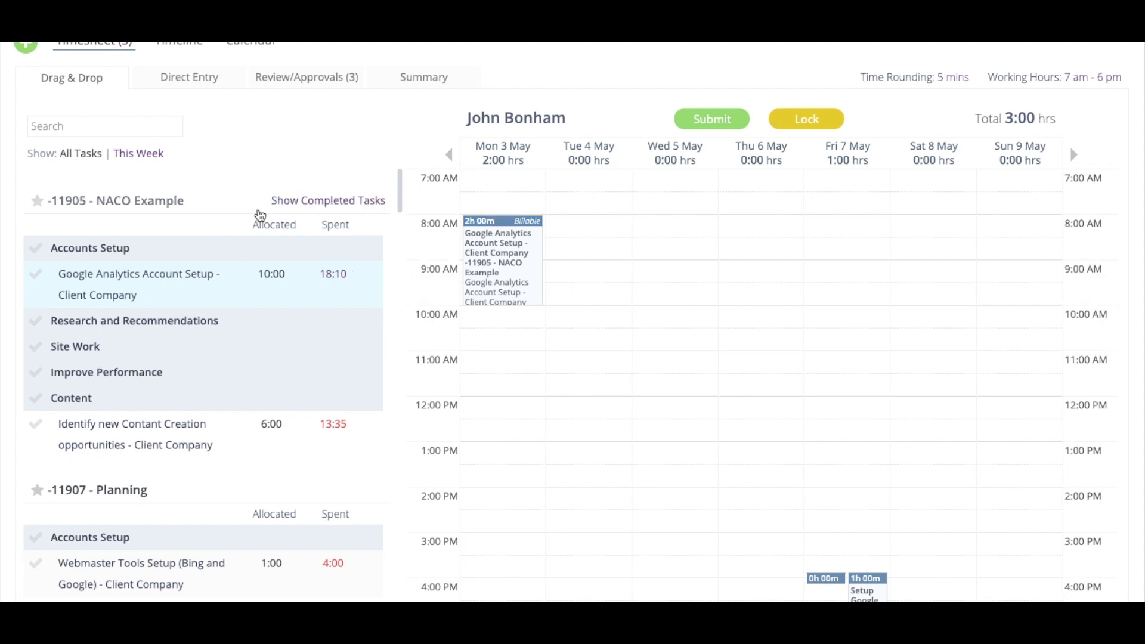
{"action": "scroll", "coordinate": [898, 280], "scroll_direction": "up", "scroll_amount": 1}
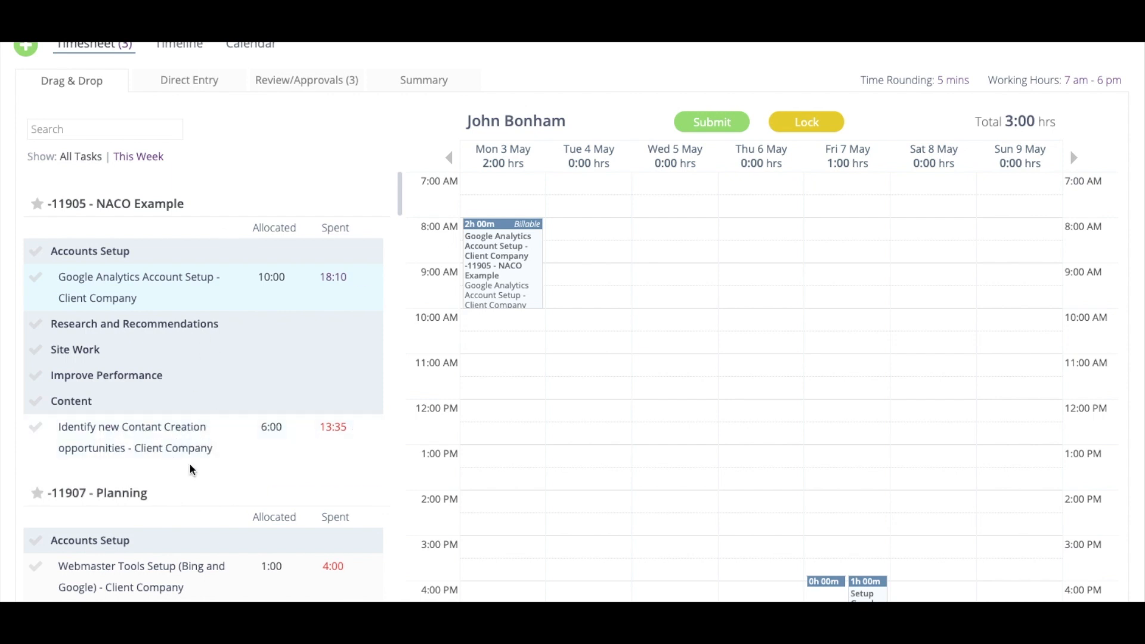
{"action": "scroll", "coordinate": [218, 360], "scroll_direction": "up", "scroll_amount": 2}
Log 1:00 Monday and 3:00 Thursday for Identify new Contant Creation via Direct Entry, then view Drag & Drop
{"action": "left_click", "coordinate": [194, 185]}
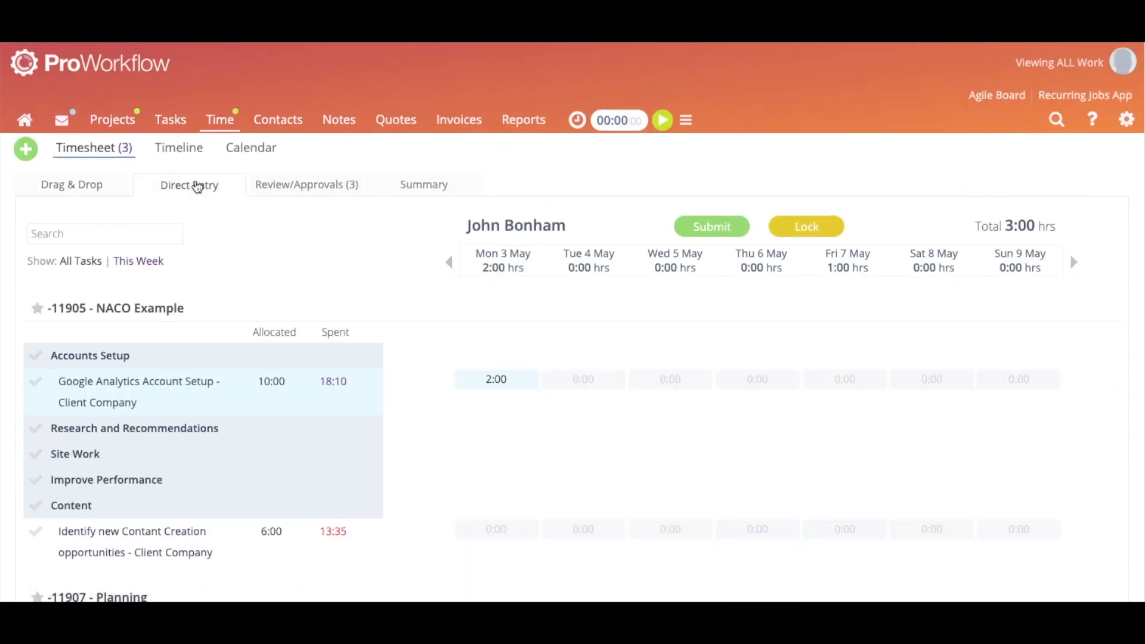
{"action": "scroll", "coordinate": [643, 167], "scroll_direction": "down", "scroll_amount": 1}
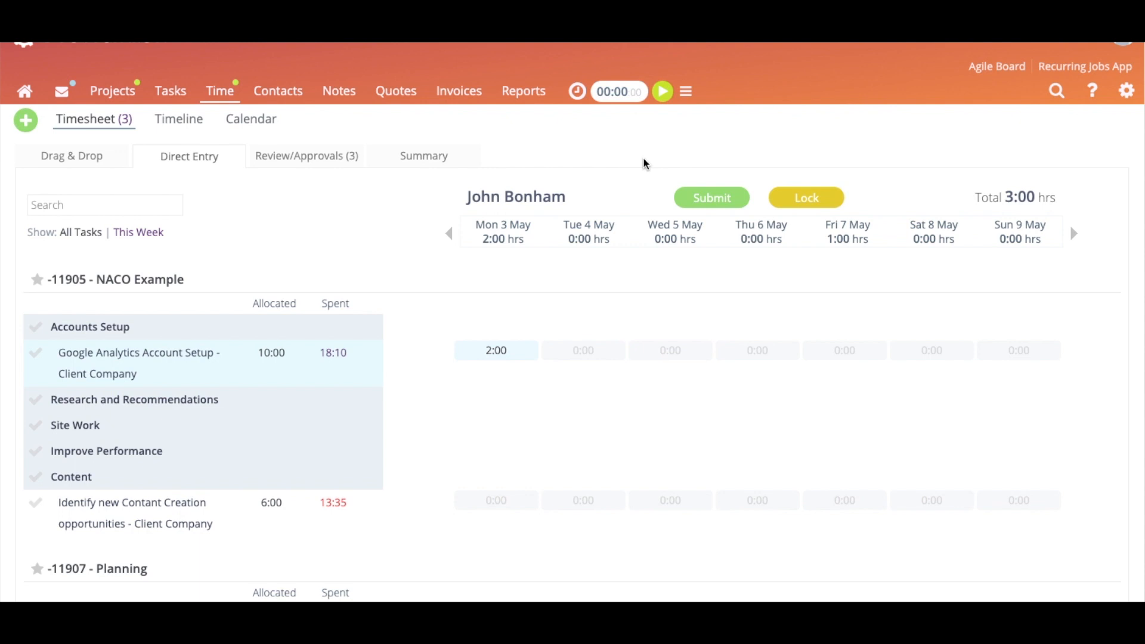
{"action": "scroll", "coordinate": [642, 161], "scroll_direction": "down", "scroll_amount": 1}
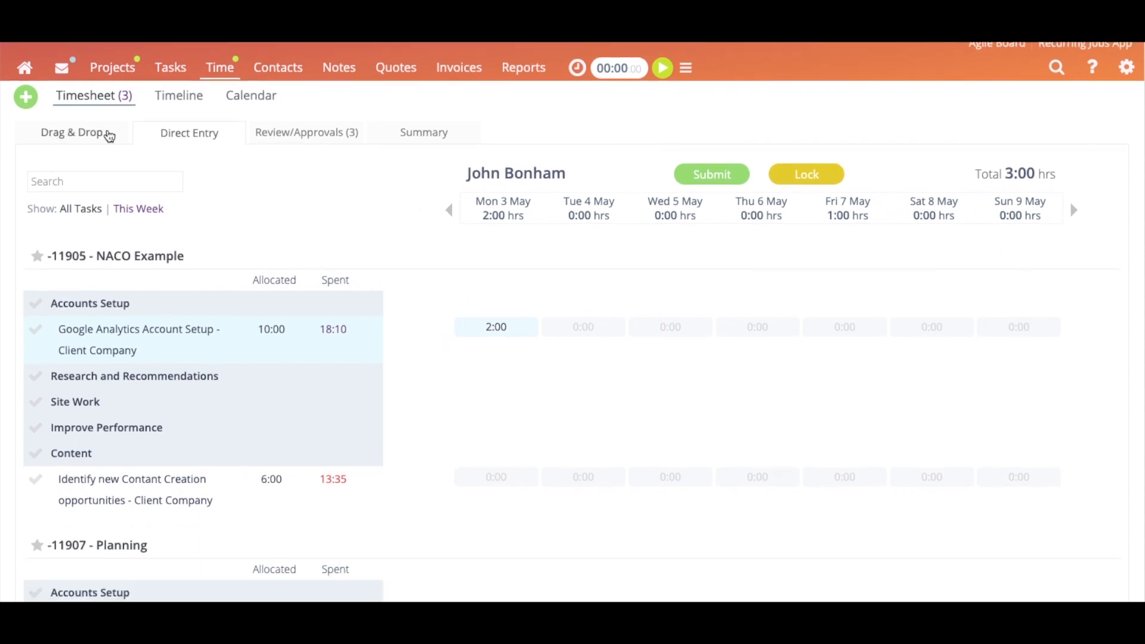
{"action": "scroll", "coordinate": [600, 224], "scroll_direction": "down", "scroll_amount": 1}
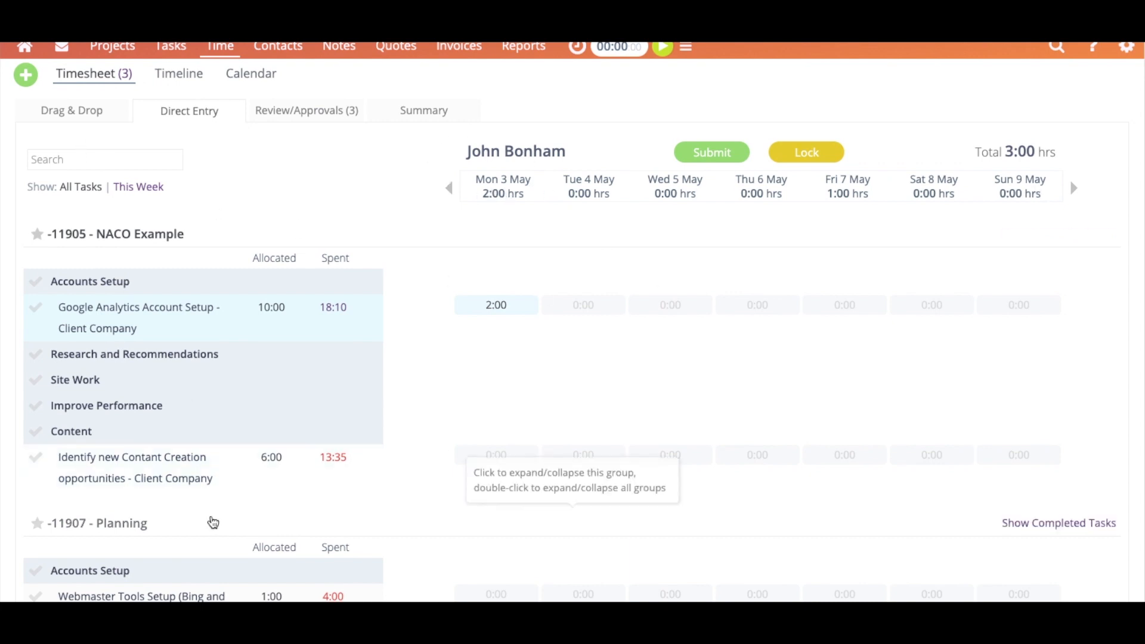
{"action": "left_click", "coordinate": [227, 471]}
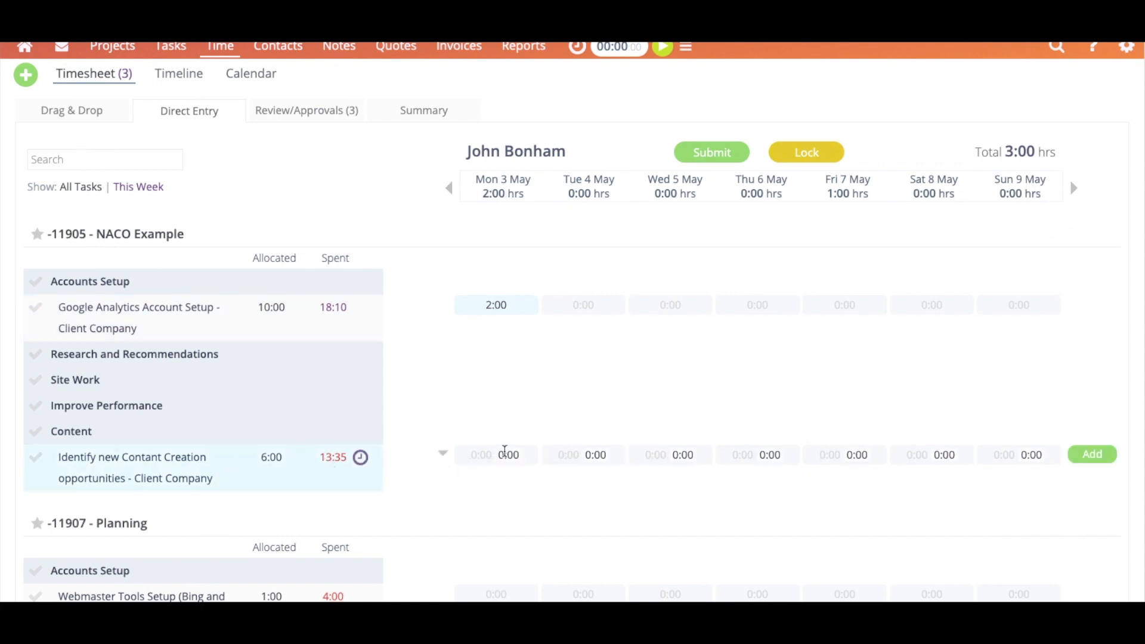
{"action": "left_click", "coordinate": [504, 453]}
{"action": "type", "text": "1"}
{"action": "left_click", "coordinate": [774, 452]}
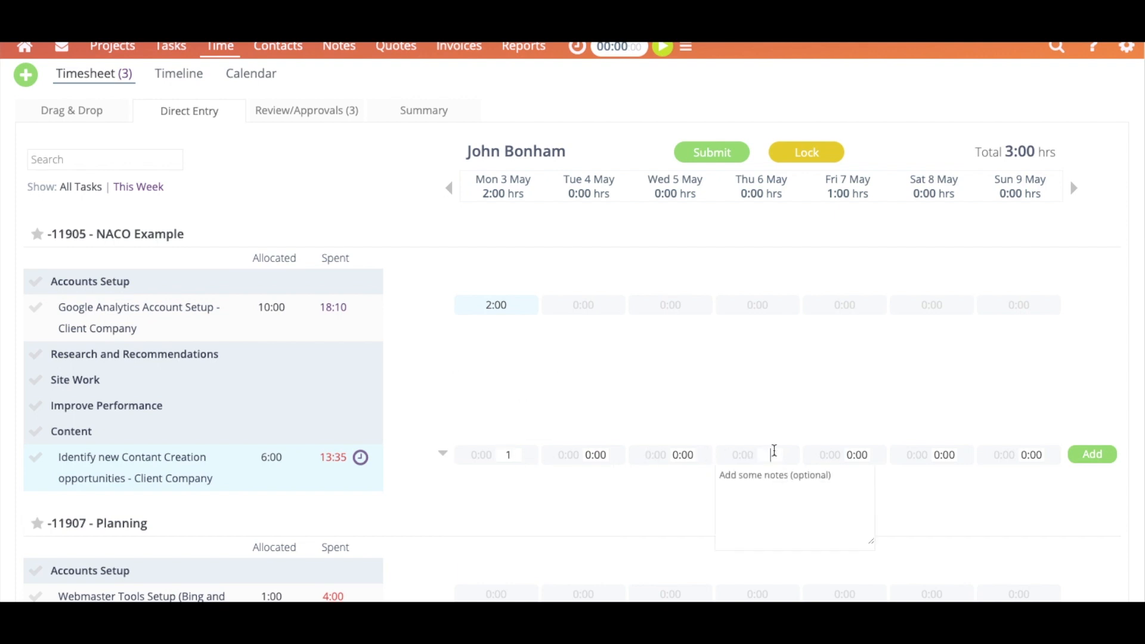
{"action": "type", "text": "3"}
{"action": "left_click", "coordinate": [1084, 454]}
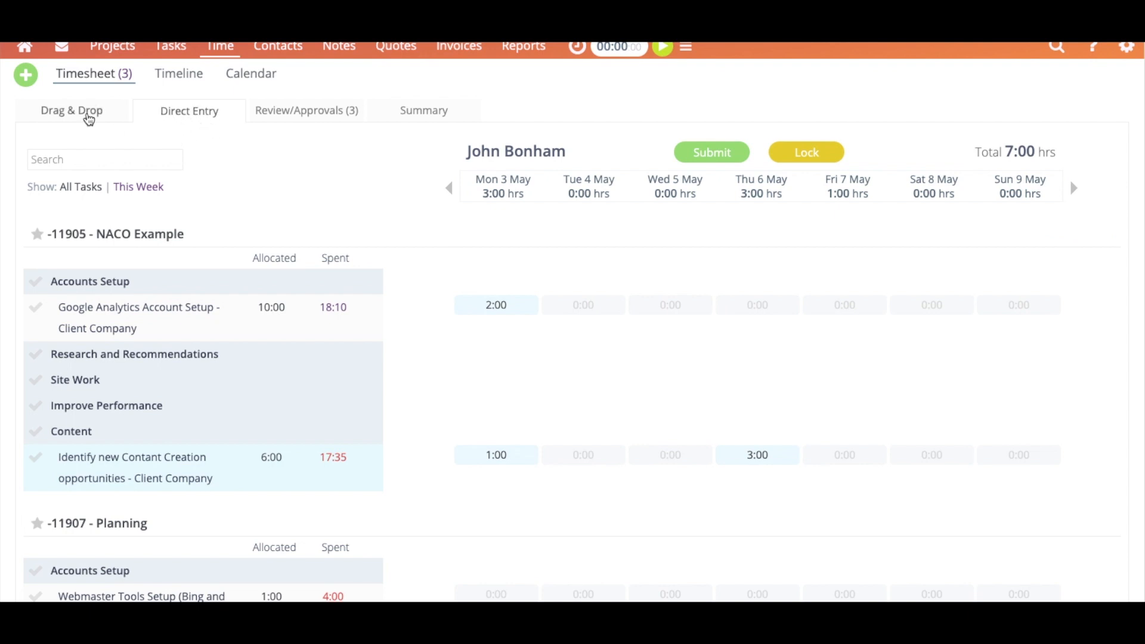
{"action": "left_click", "coordinate": [88, 118]}
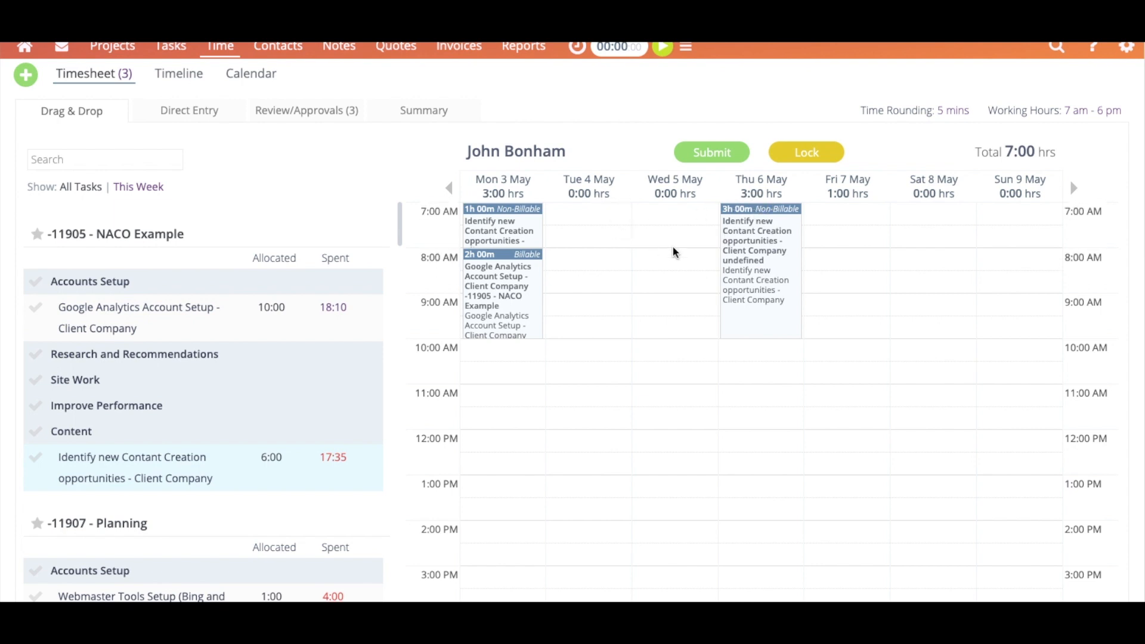
{"action": "scroll", "coordinate": [654, 313], "scroll_direction": "up", "scroll_amount": 2}
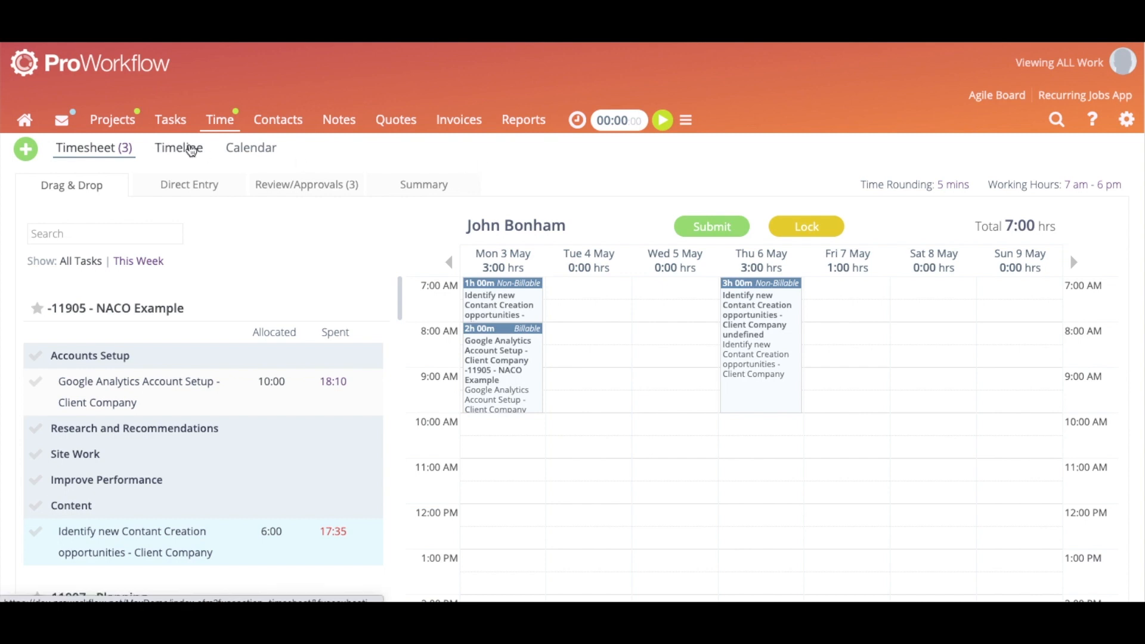
Open the Planning project under Sales, glance at its timeline, then return to the projects list
{"action": "left_click", "coordinate": [128, 124]}
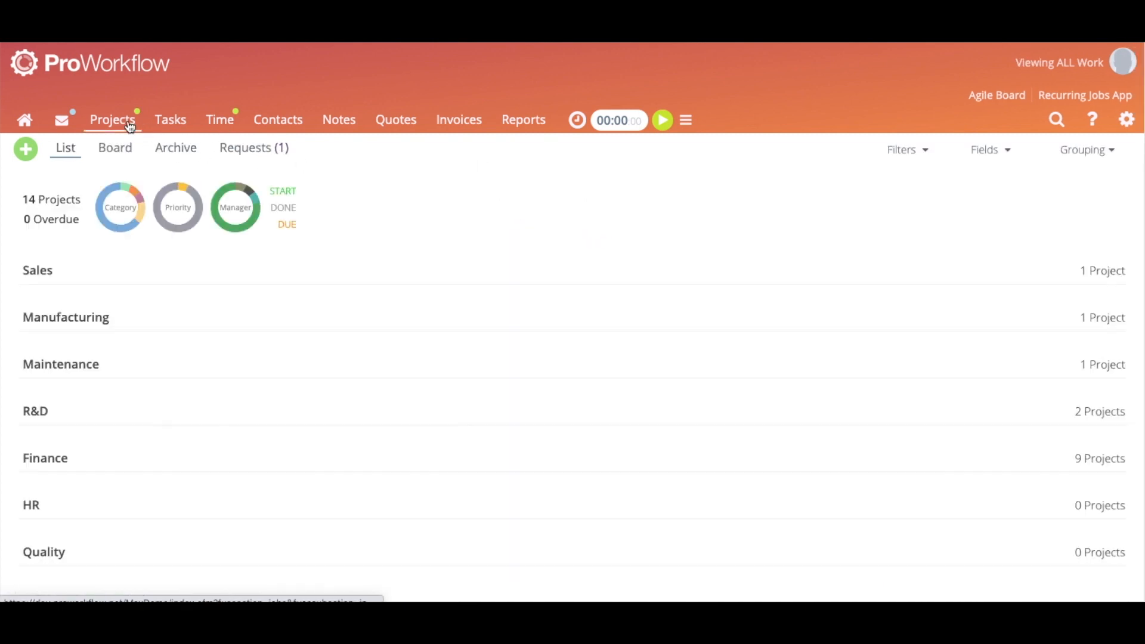
{"action": "left_click", "coordinate": [107, 273]}
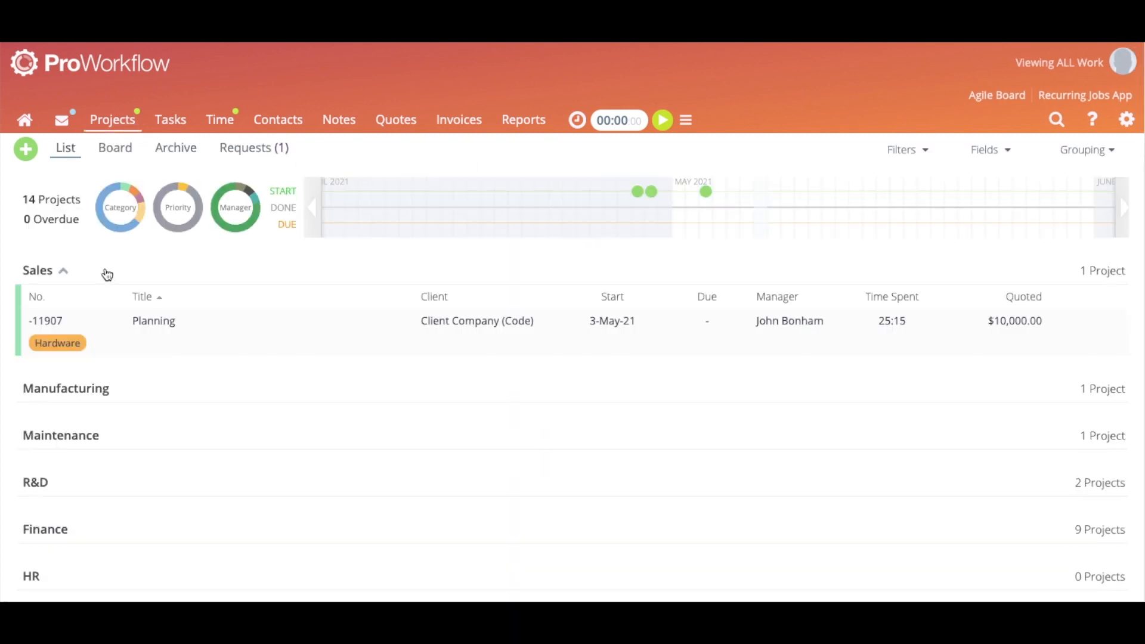
{"action": "left_click", "coordinate": [159, 324]}
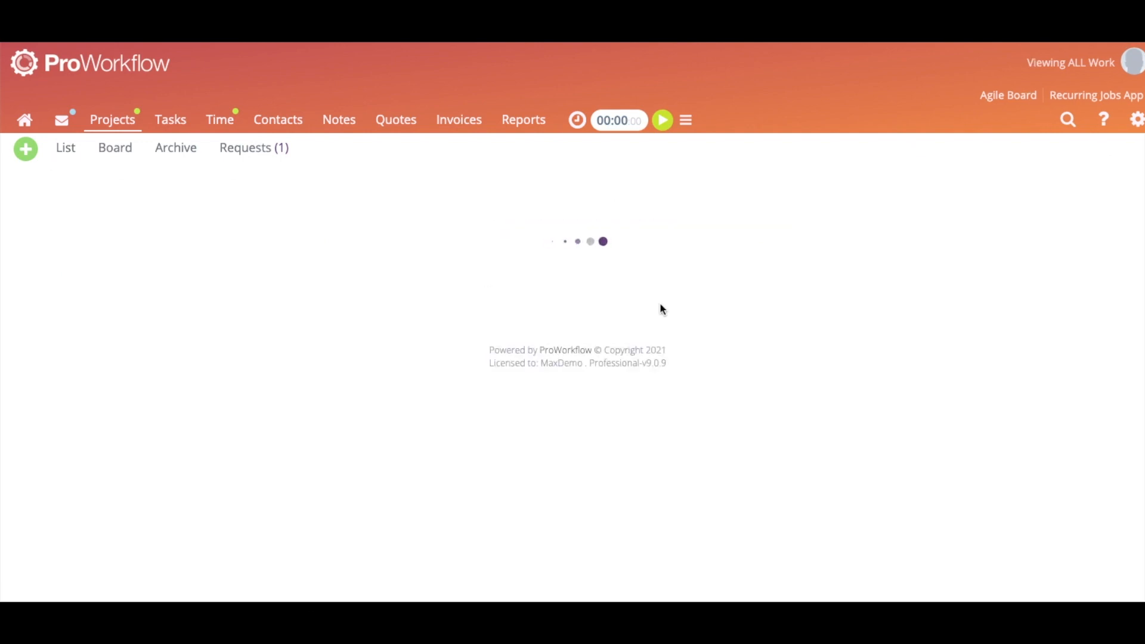
{"action": "scroll", "coordinate": [649, 312], "scroll_direction": "down", "scroll_amount": 5}
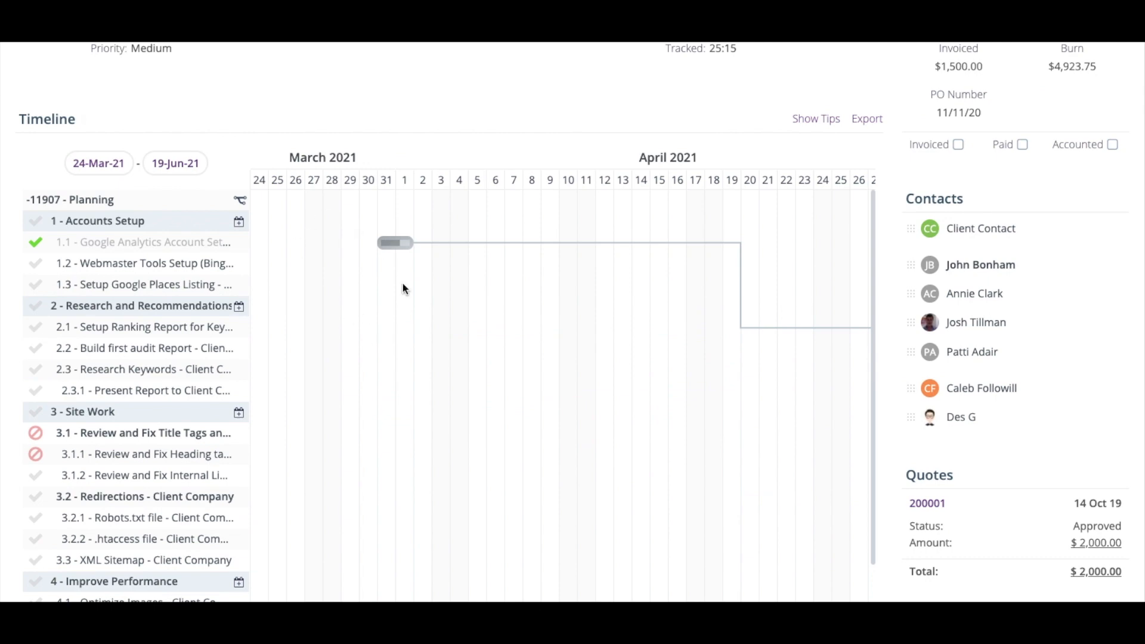
{"action": "scroll", "coordinate": [379, 366], "scroll_direction": "down", "scroll_amount": 1}
{"action": "scroll", "coordinate": [180, 331], "scroll_direction": "up", "scroll_amount": 5}
{"action": "left_click", "coordinate": [72, 147]}
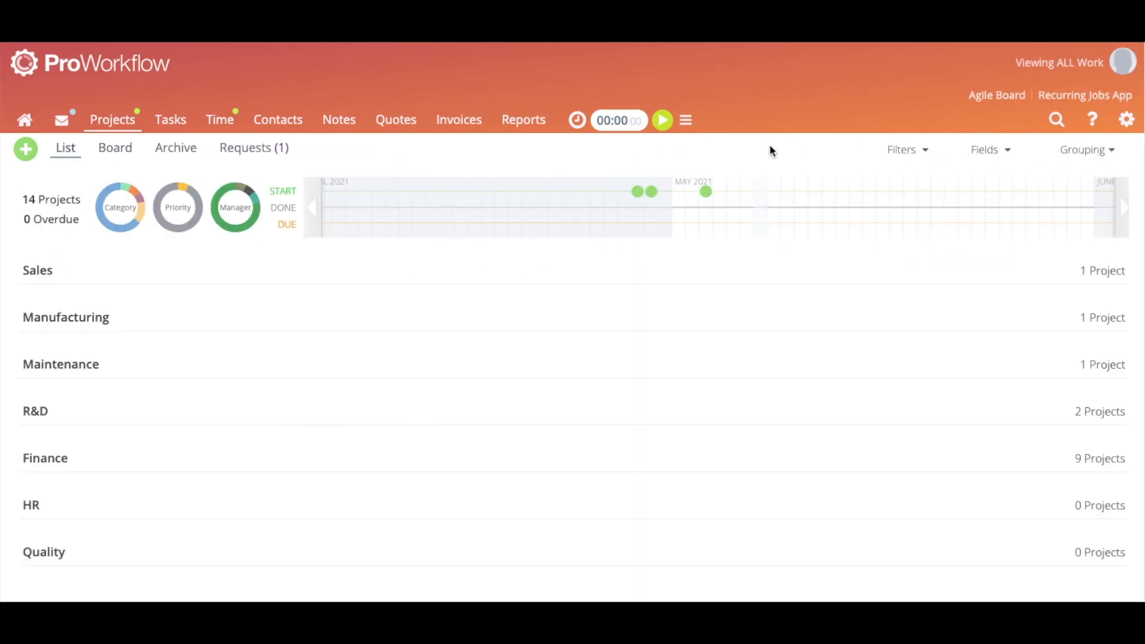
Open the Company Code - Training project from recent projects and scroll to its Gantt timeline
{"action": "left_click", "coordinate": [1060, 127]}
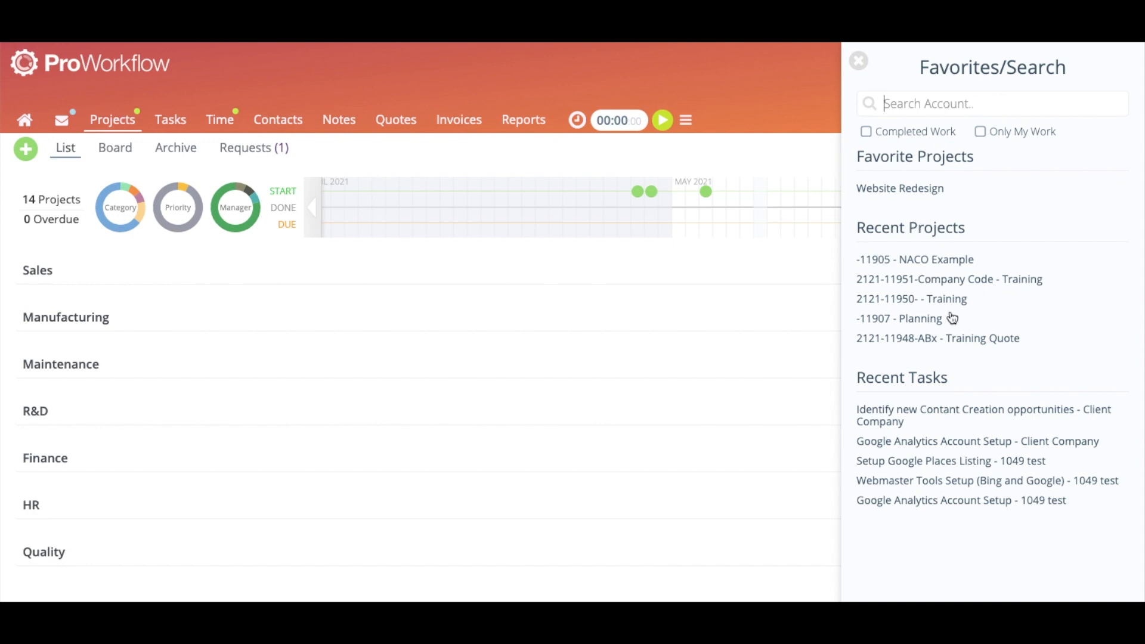
{"action": "left_click", "coordinate": [964, 281]}
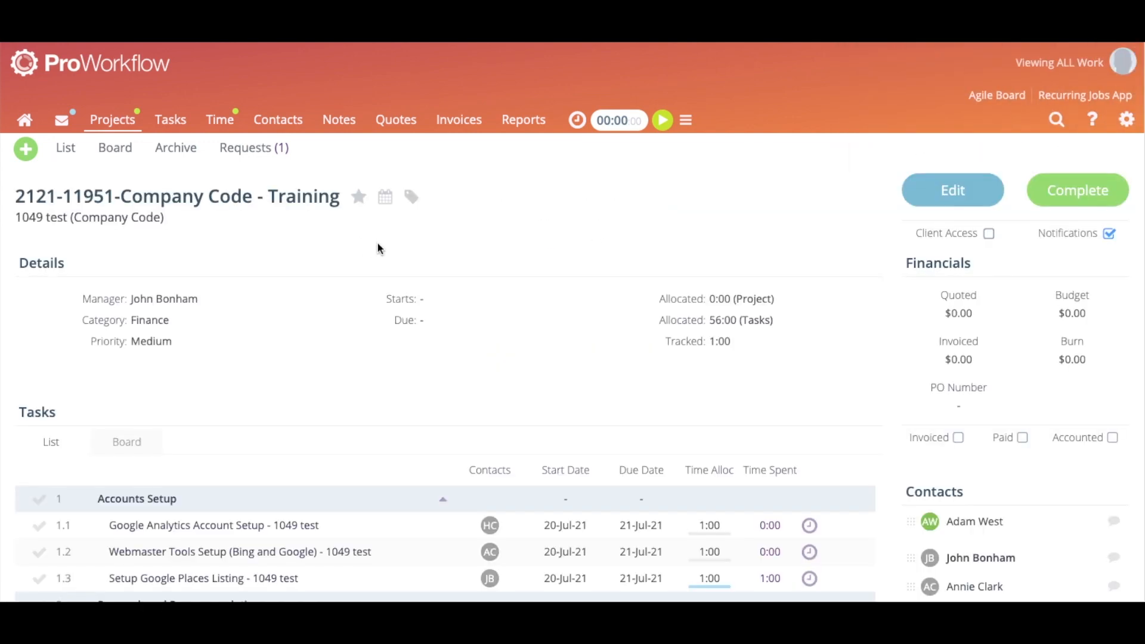
{"action": "scroll", "coordinate": [382, 248], "scroll_direction": "down", "scroll_amount": 3}
{"action": "scroll", "coordinate": [411, 286], "scroll_direction": "down", "scroll_amount": 15}
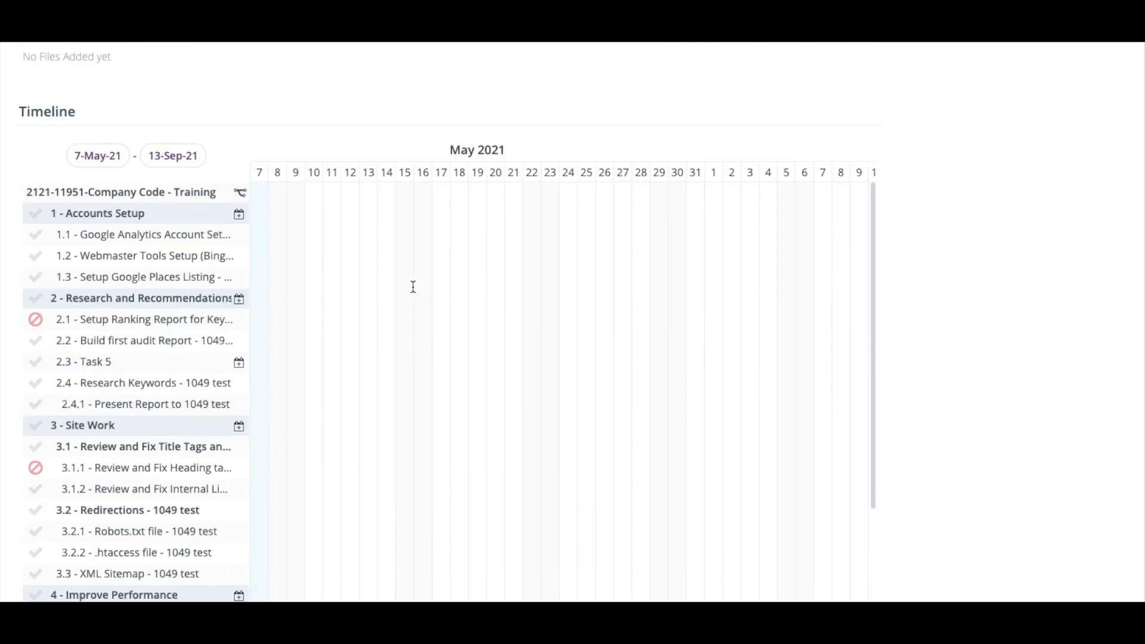
{"action": "scroll", "coordinate": [413, 291], "scroll_direction": "down", "scroll_amount": 2}
{"action": "scroll", "coordinate": [413, 291], "scroll_direction": "up", "scroll_amount": 2}
{"action": "scroll", "coordinate": [169, 271], "scroll_direction": "down", "scroll_amount": 2}
{"action": "left_click_drag", "start_coordinate": [369, 533], "coordinate": [681, 532]}
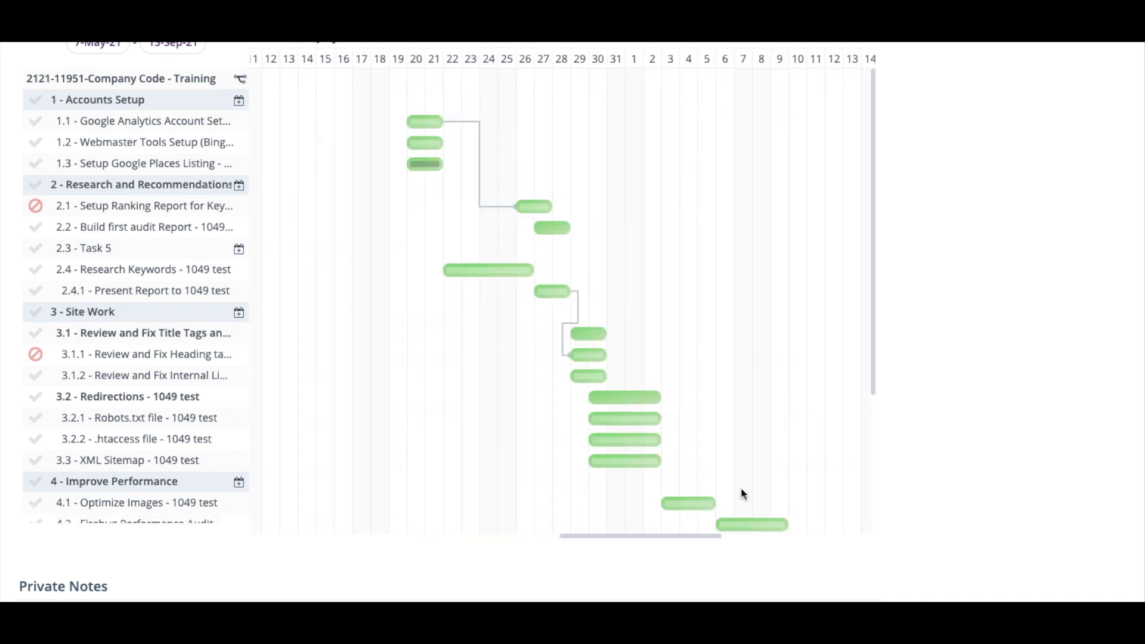
Link task 1.2 as a dependency to task 2.1
{"action": "mouse_move", "coordinate": [466, 121]}
{"action": "mouse_move", "coordinate": [423, 145]}
{"action": "mouse_move", "coordinate": [437, 154]}
{"action": "left_mouse_down"}
{"action": "mouse_move", "coordinate": [466, 152]}
{"action": "mouse_move", "coordinate": [548, 209]}
{"action": "left_mouse_up"}
{"action": "left_click", "coordinate": [531, 210]}
Reschedule task 2.4 to 23–29 July and shift tasks 3.2–3.3 later
{"action": "mouse_move", "coordinate": [530, 210]}
{"action": "left_click_drag", "start_coordinate": [481, 274], "coordinate": [589, 262]}
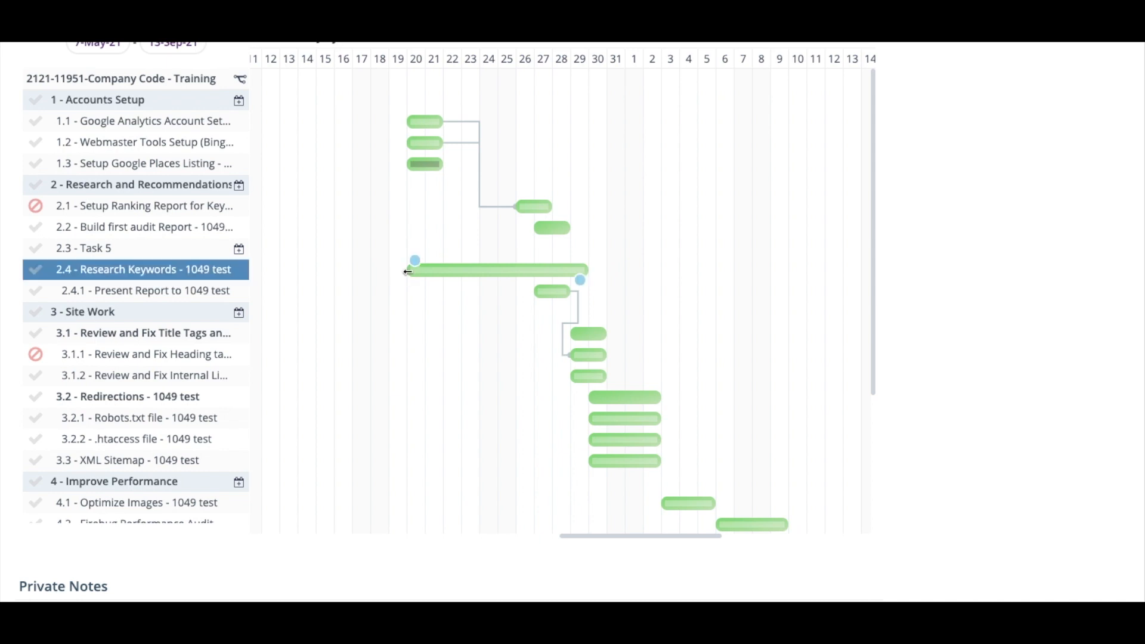
{"action": "left_click_drag", "start_coordinate": [409, 271], "coordinate": [463, 271]}
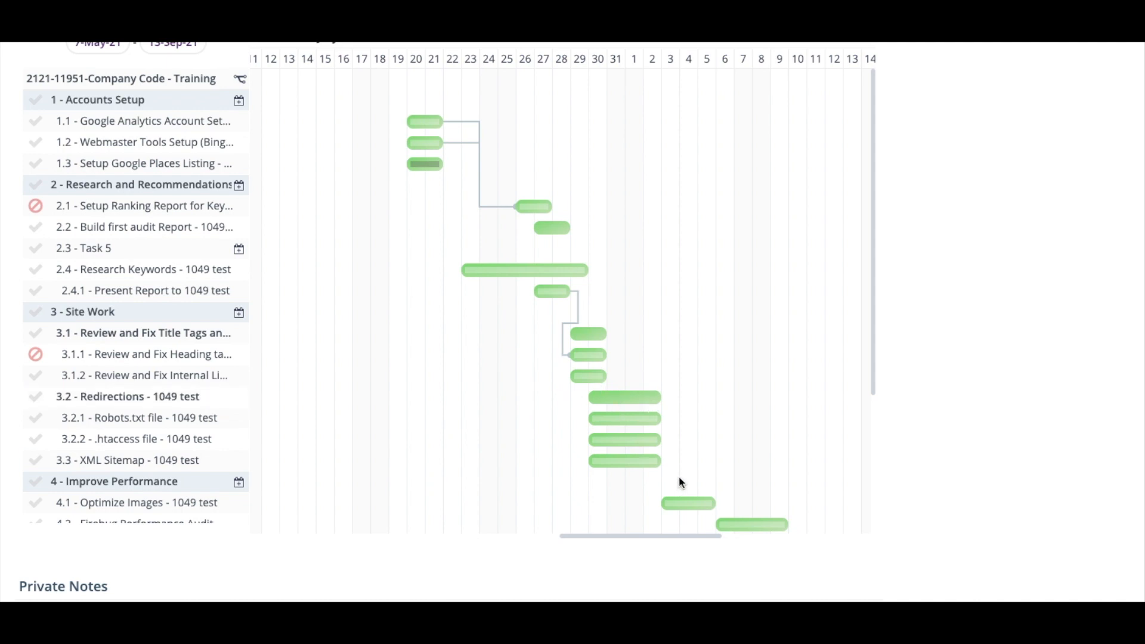
{"action": "left_click_drag", "start_coordinate": [677, 476], "coordinate": [667, 396]}
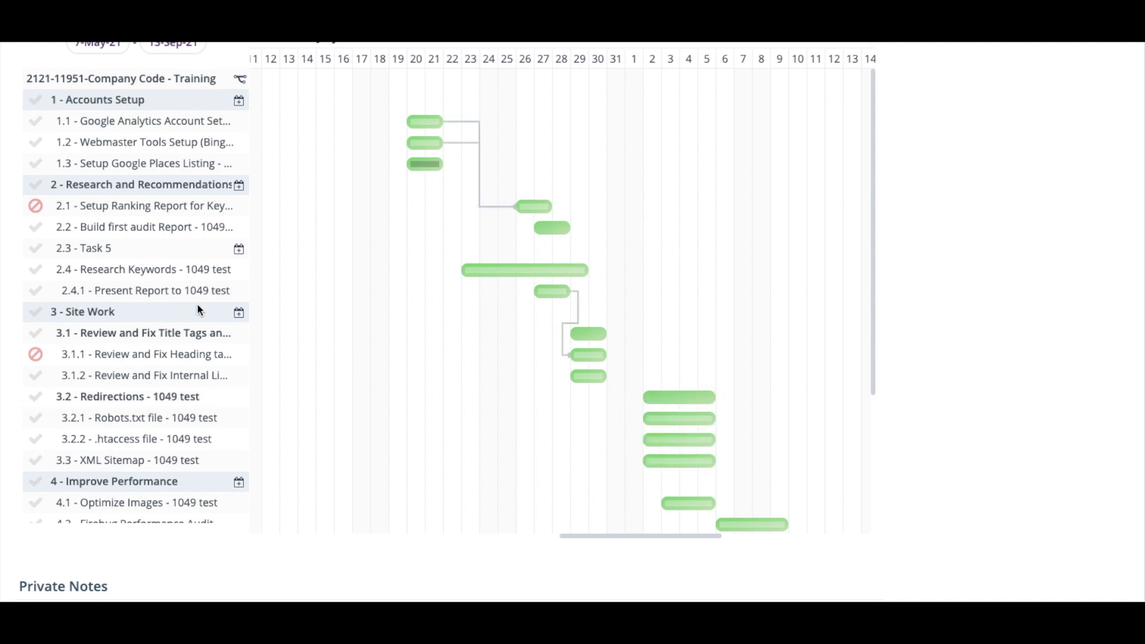
{"action": "scroll", "coordinate": [706, 310], "scroll_direction": "up", "scroll_amount": 1}
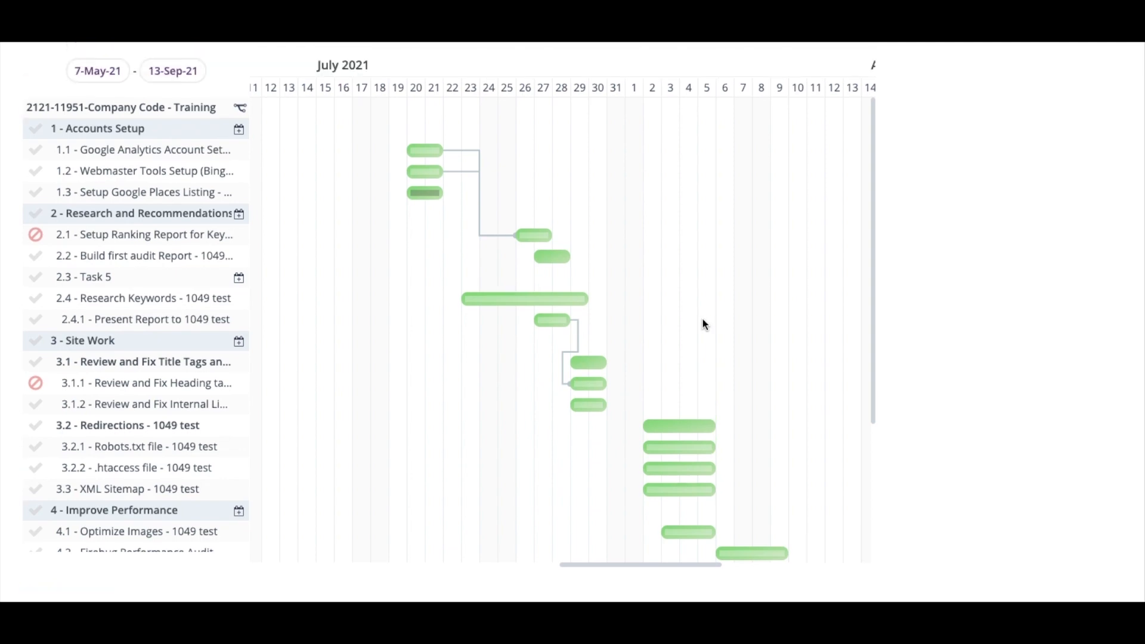
{"action": "scroll", "coordinate": [956, 370], "scroll_direction": "up", "scroll_amount": 10}
{"action": "scroll", "coordinate": [956, 371], "scroll_direction": "up", "scroll_amount": 10}
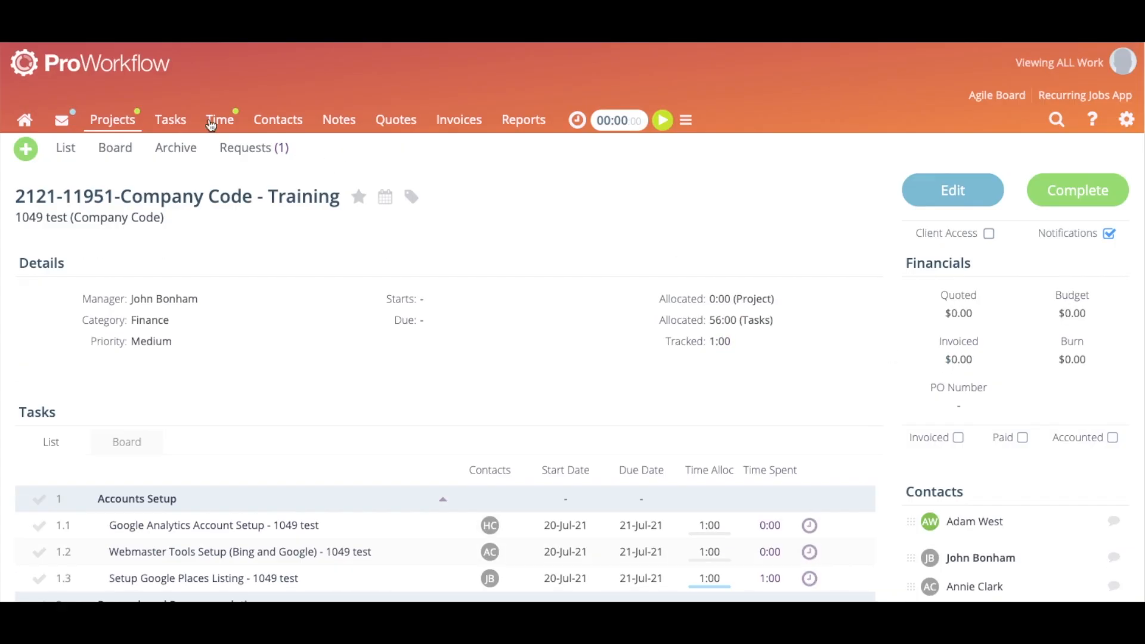
Filter the time timeline with task status set to No Tasks
{"action": "left_click", "coordinate": [216, 120]}
{"action": "left_click", "coordinate": [180, 150]}
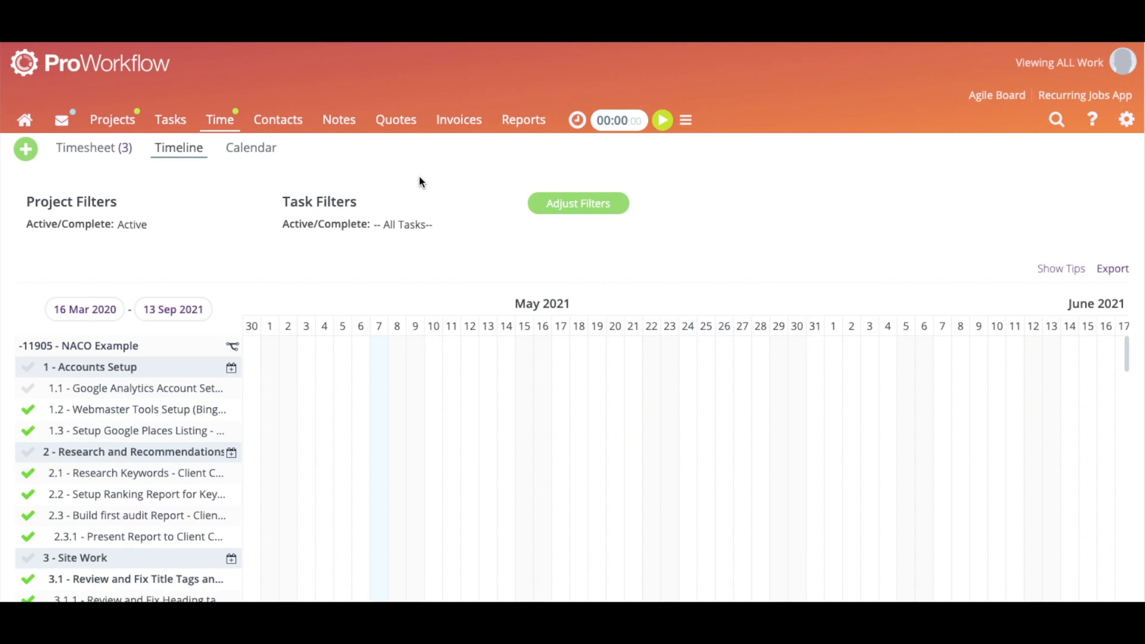
{"action": "left_click", "coordinate": [538, 205]}
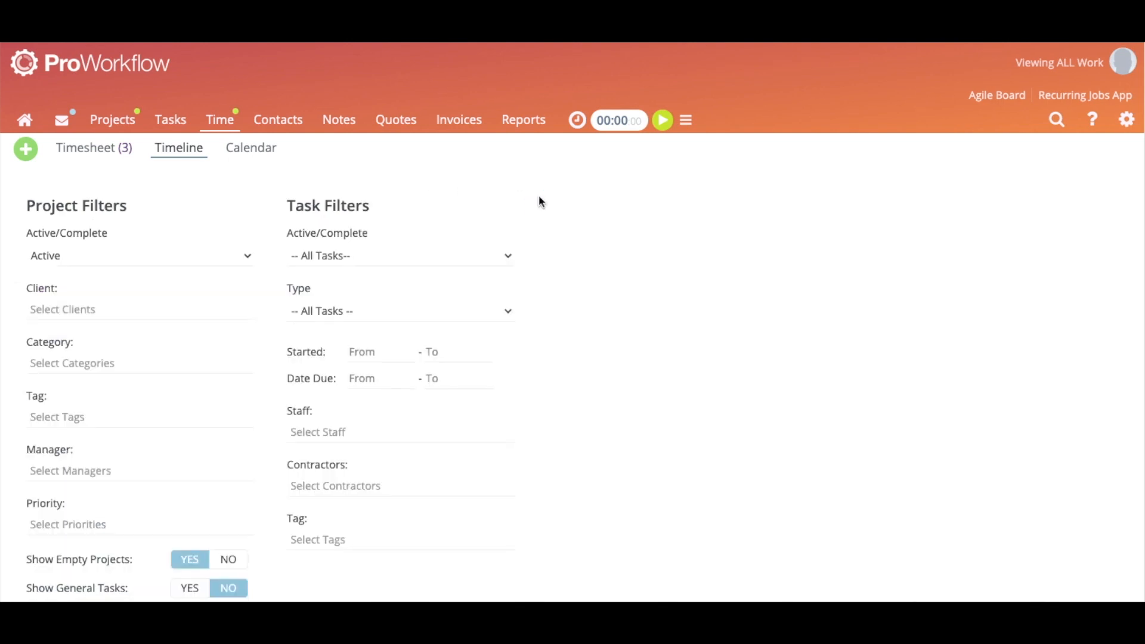
{"action": "scroll", "coordinate": [342, 427], "scroll_direction": "down", "scroll_amount": 2}
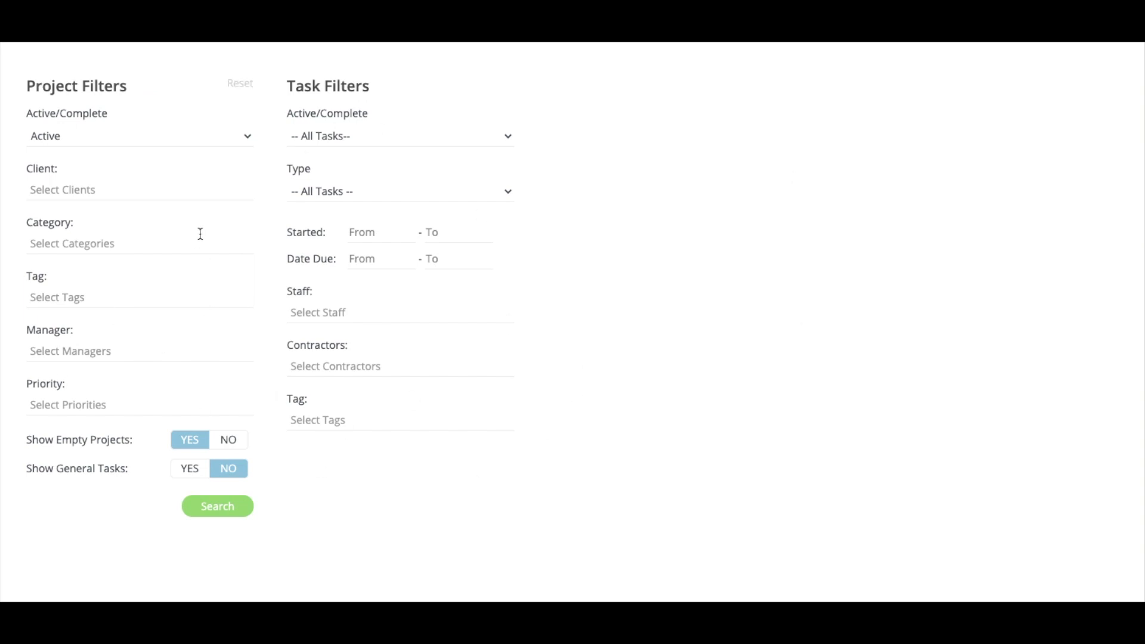
{"action": "left_click", "coordinate": [311, 144]}
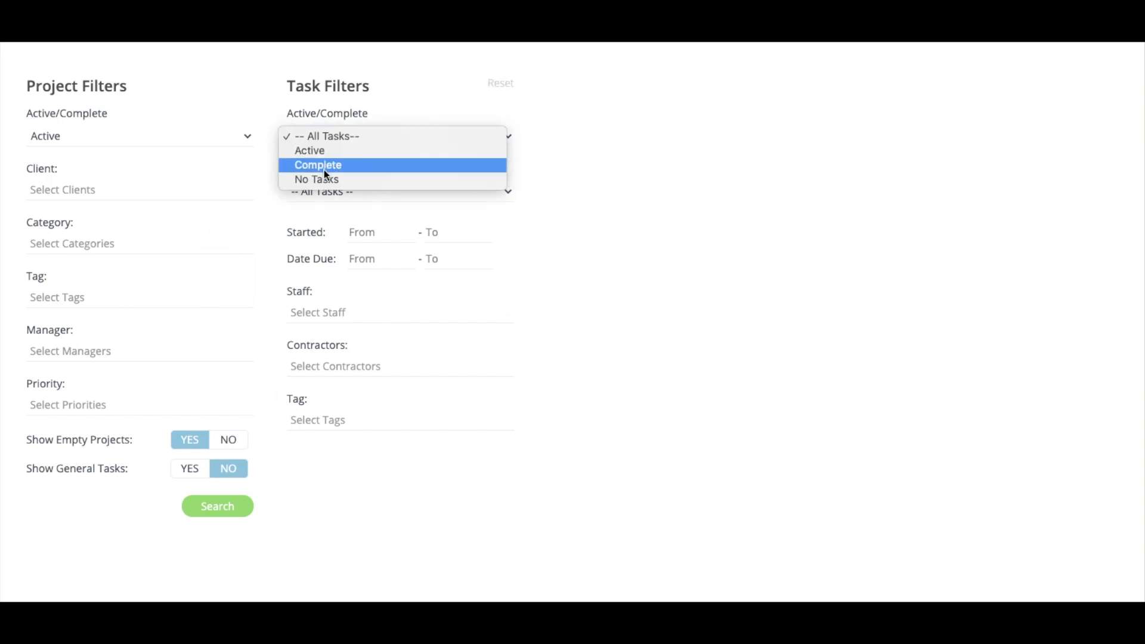
{"action": "left_click", "coordinate": [332, 183]}
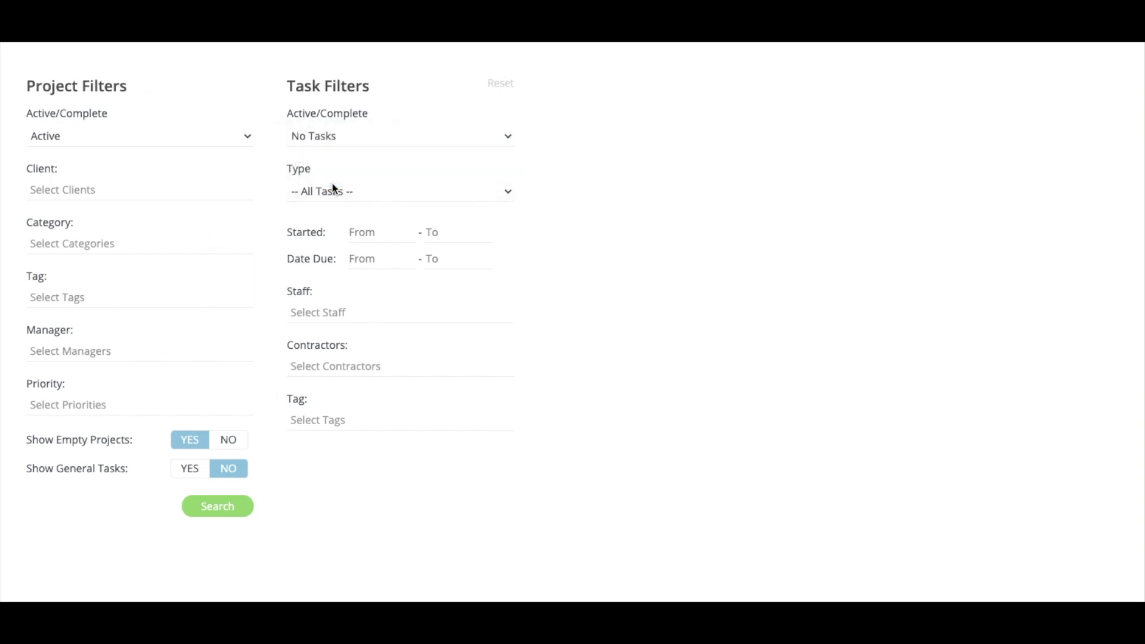
{"action": "left_click", "coordinate": [218, 514]}
Switch to the monthly time calendar
{"action": "scroll", "coordinate": [214, 510], "scroll_direction": "down", "scroll_amount": 2}
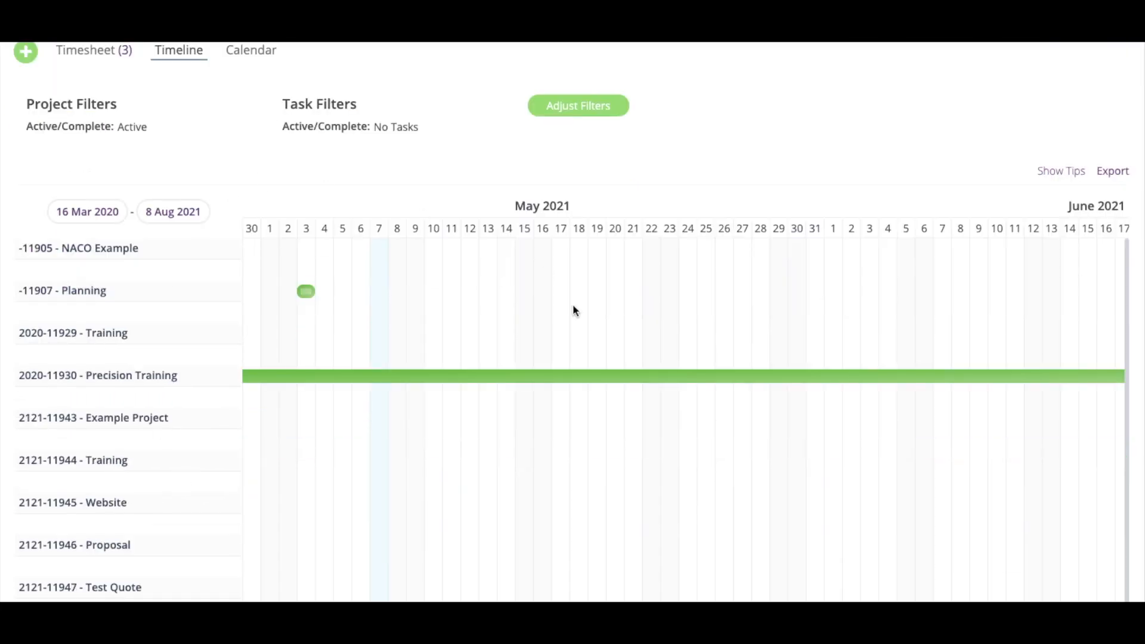
{"action": "scroll", "coordinate": [466, 346], "scroll_direction": "up", "scroll_amount": 2}
{"action": "left_click", "coordinate": [251, 149]}
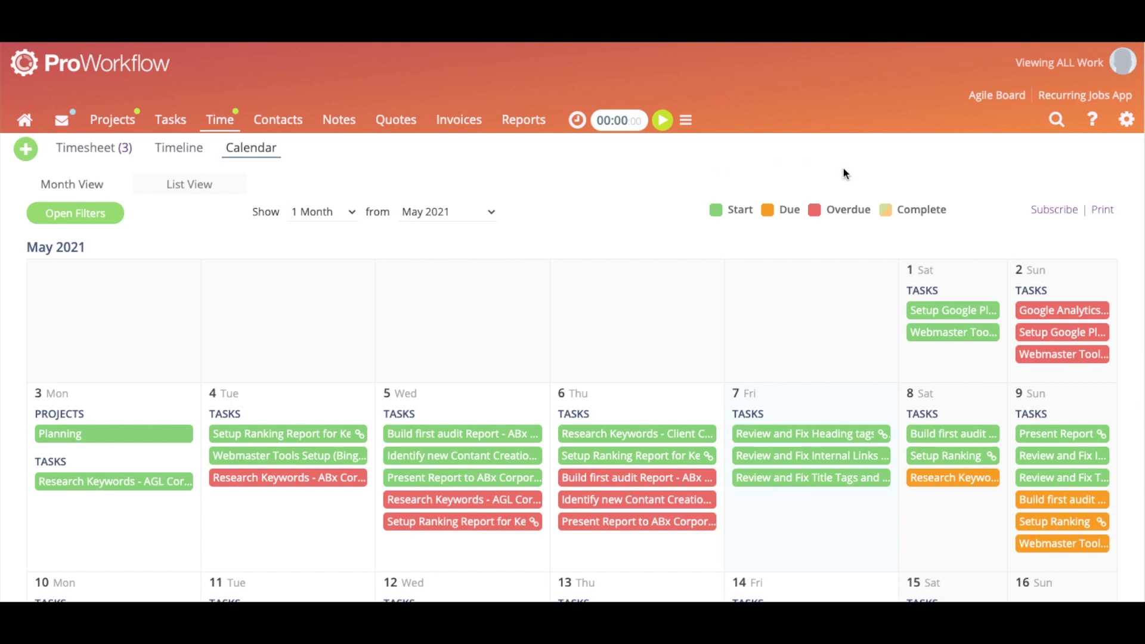
Open an Add Event form for 8 May 2021, dismiss it unsaved, and return to Projects
{"action": "scroll", "coordinate": [766, 163], "scroll_direction": "down", "scroll_amount": 1}
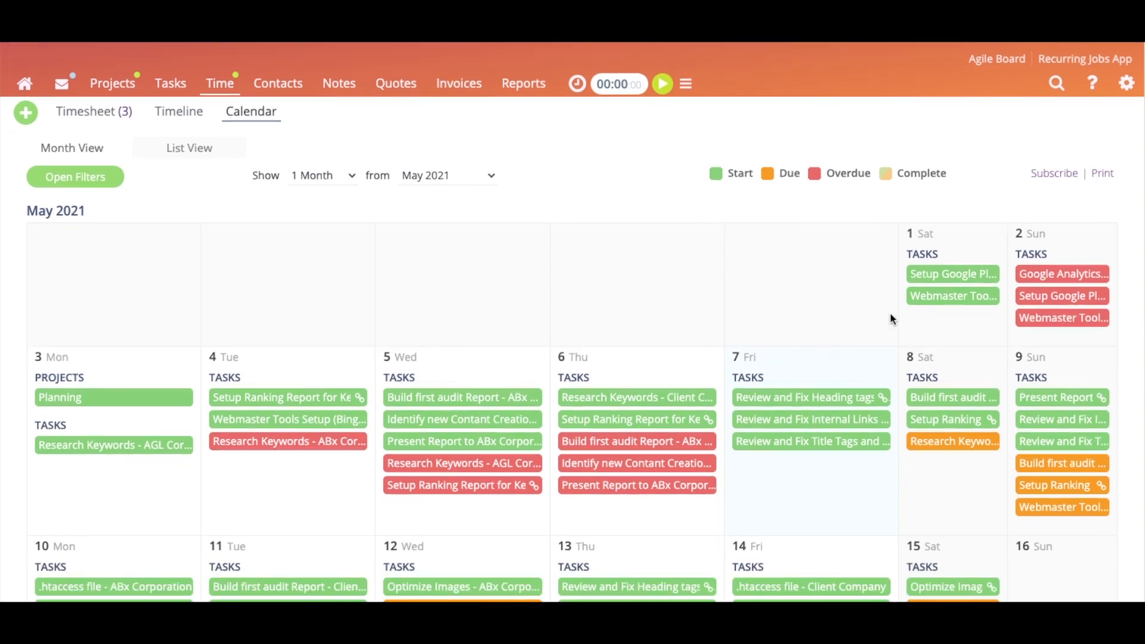
{"action": "left_click", "coordinate": [971, 360]}
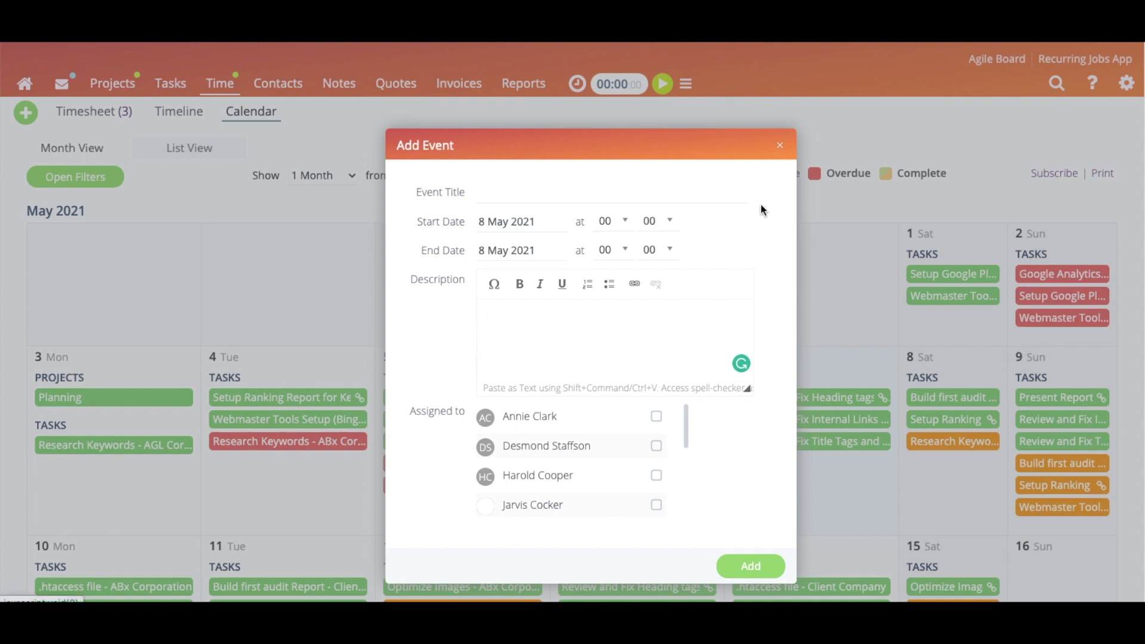
{"action": "left_click", "coordinate": [780, 147]}
{"action": "scroll", "coordinate": [655, 166], "scroll_direction": "up", "scroll_amount": 1}
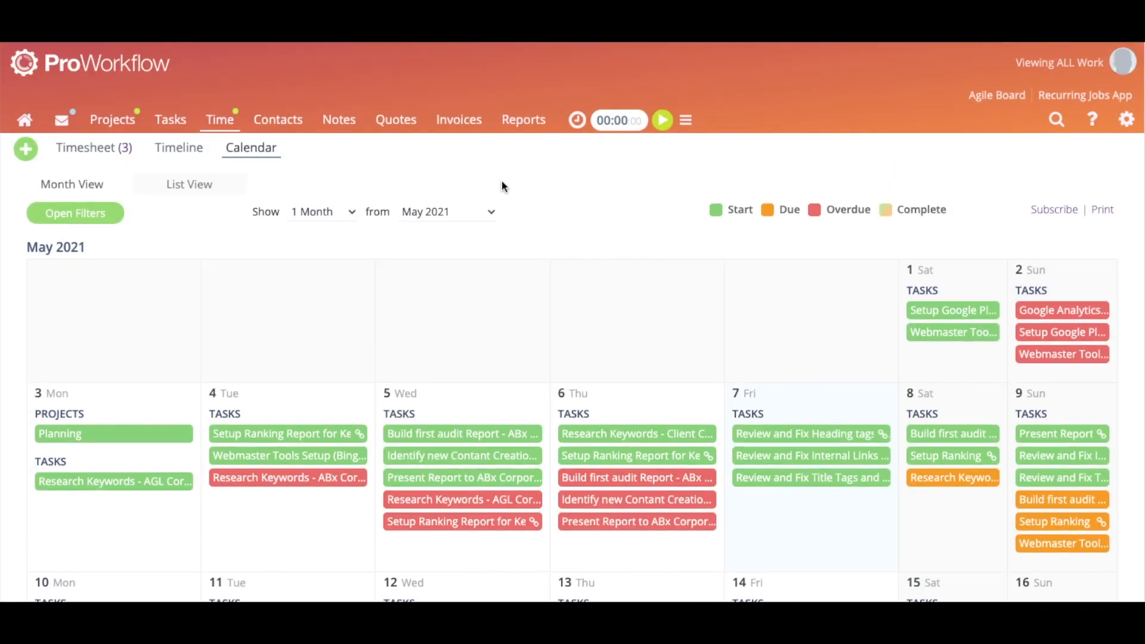
{"action": "left_click", "coordinate": [113, 119]}
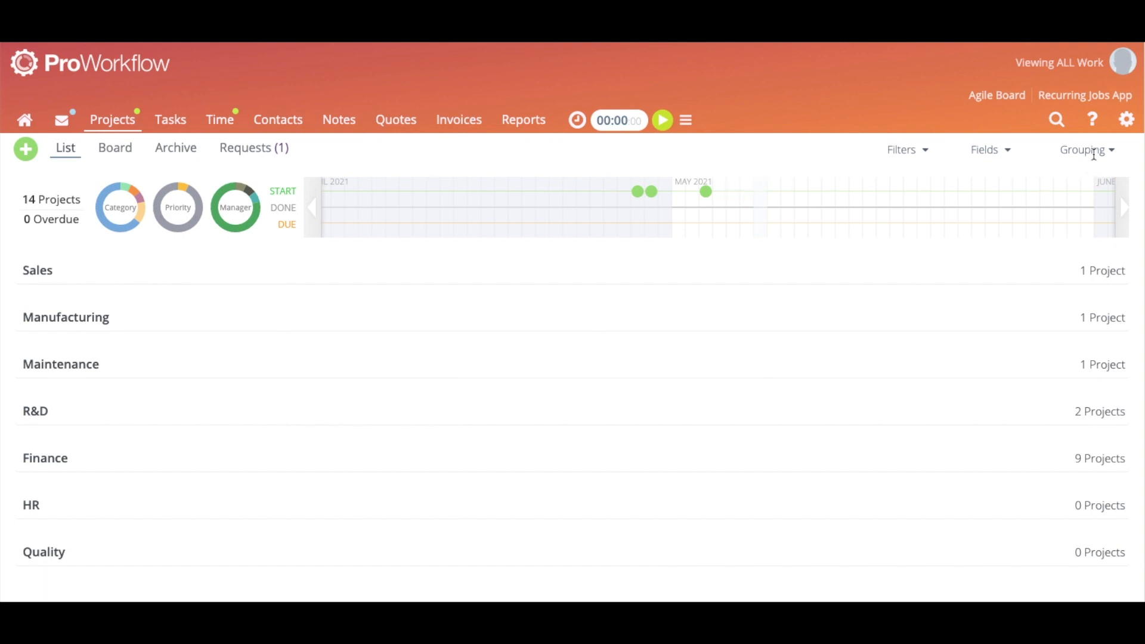
{"action": "left_click", "coordinate": [1093, 119]}
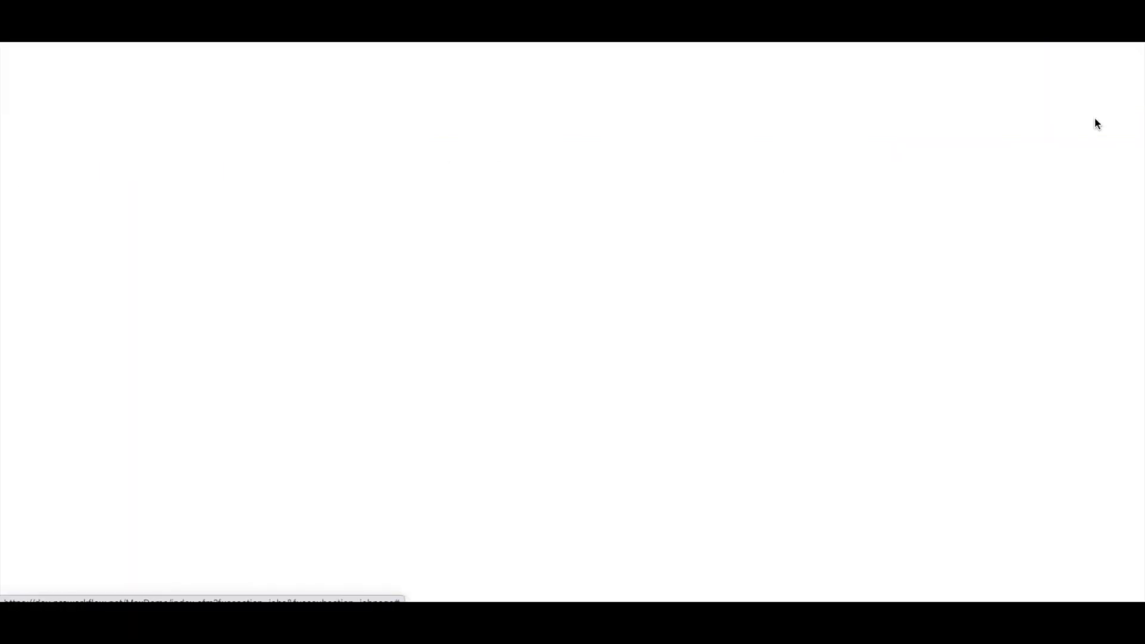